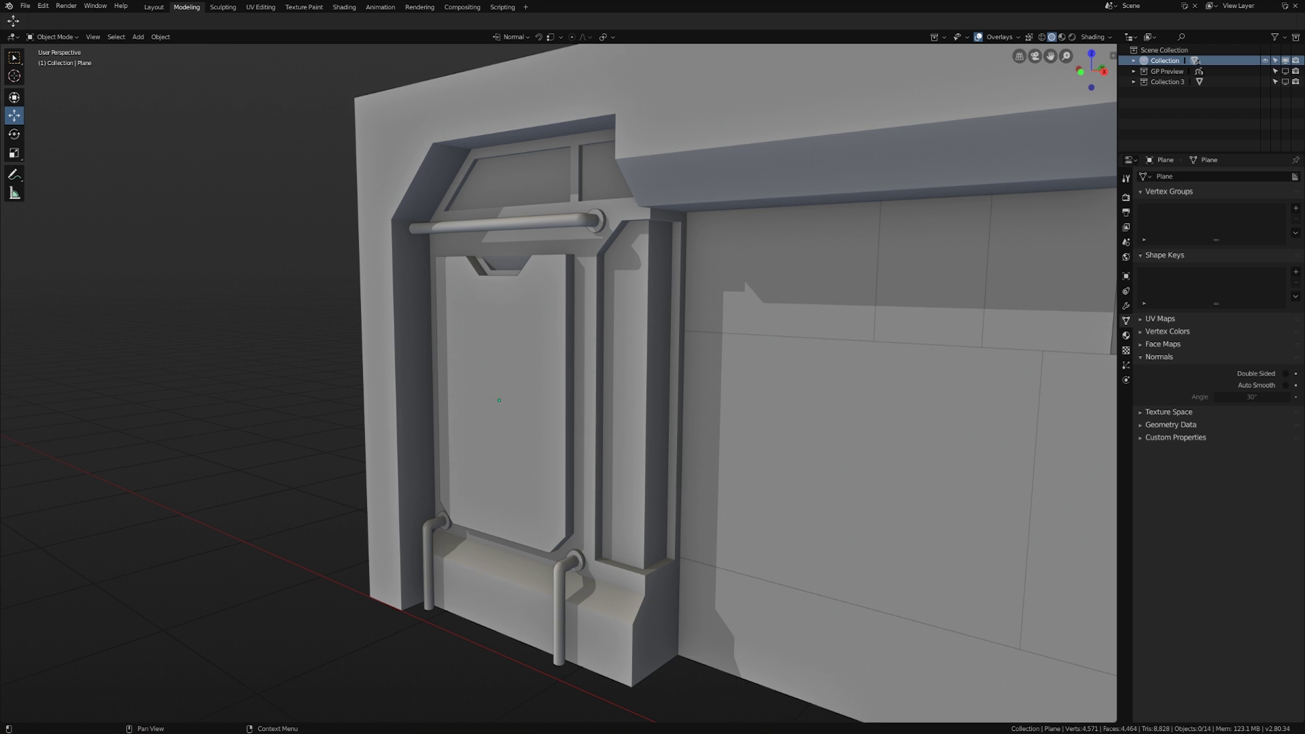
Add a Bezier curve and, in top view, move it in front of the wall, about -2 m in X and -1.2 m in Y.
scroll(790, 404, down, 2)
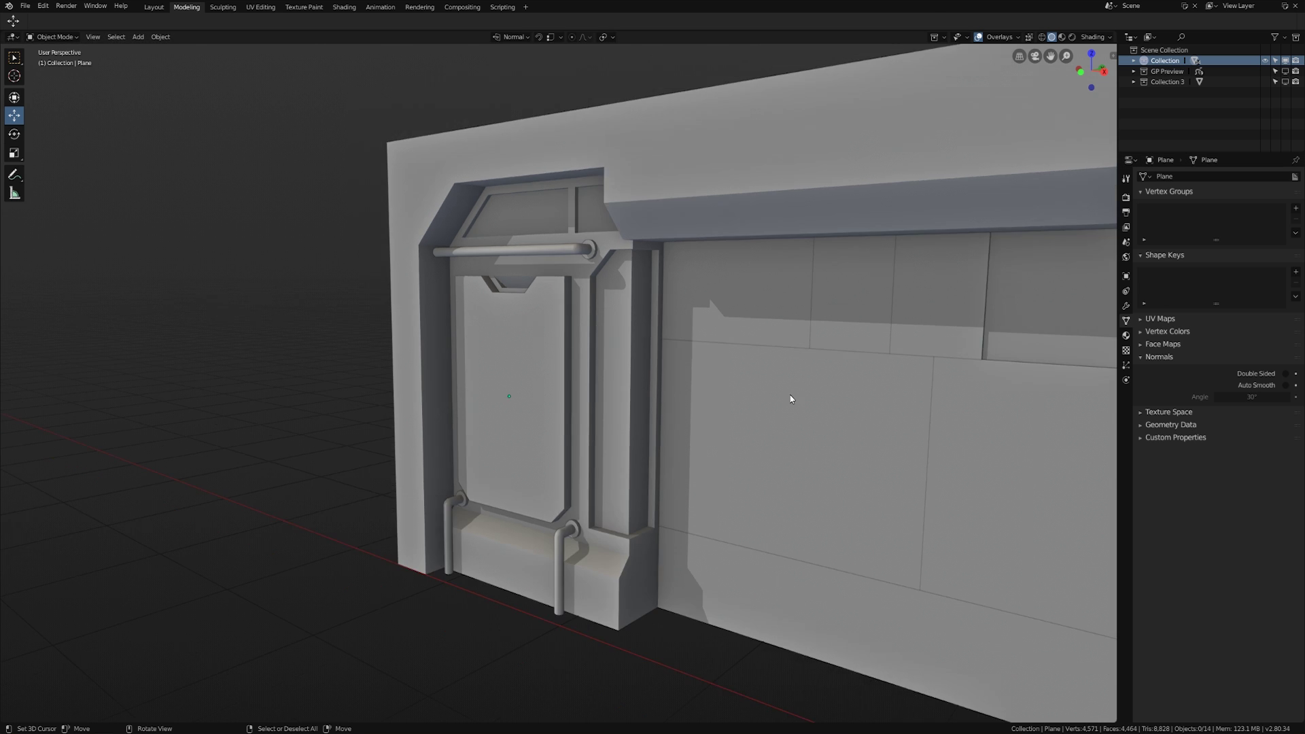
middle_drag(789, 402, 833, 506)
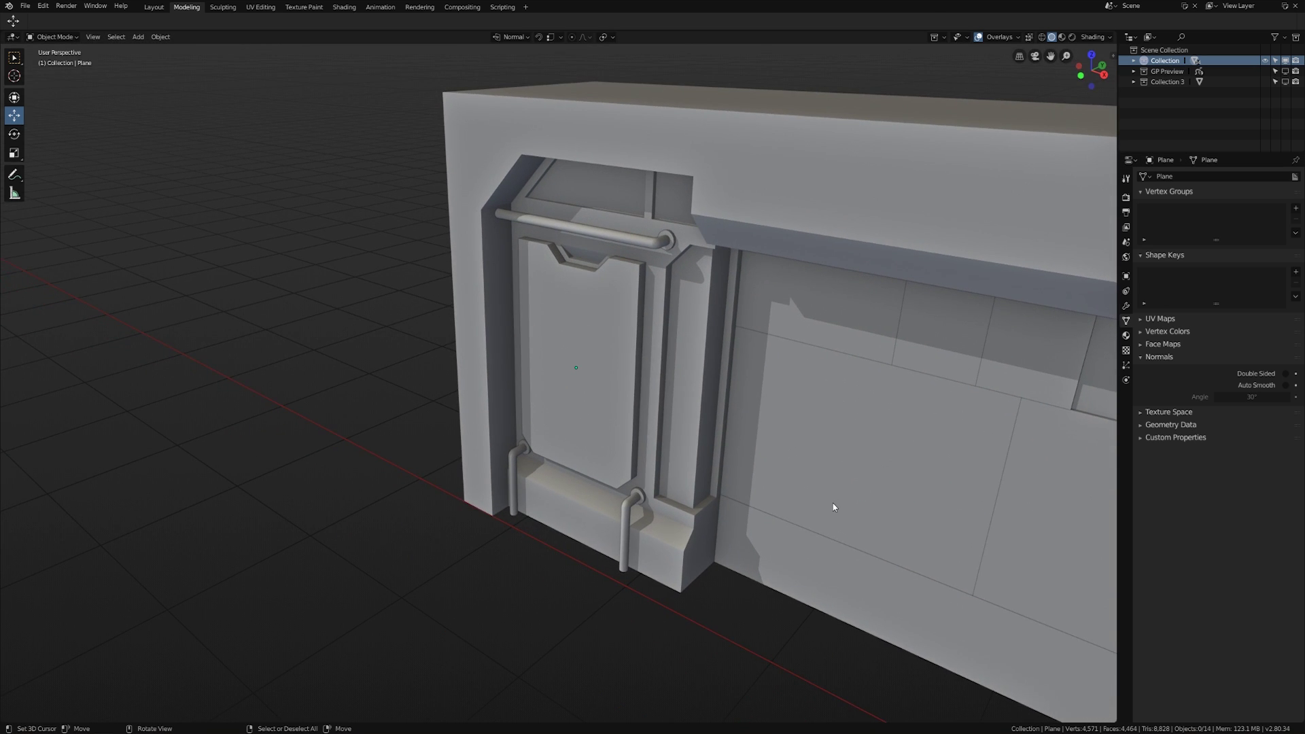
shift+middle_drag(830, 533, 848, 487)
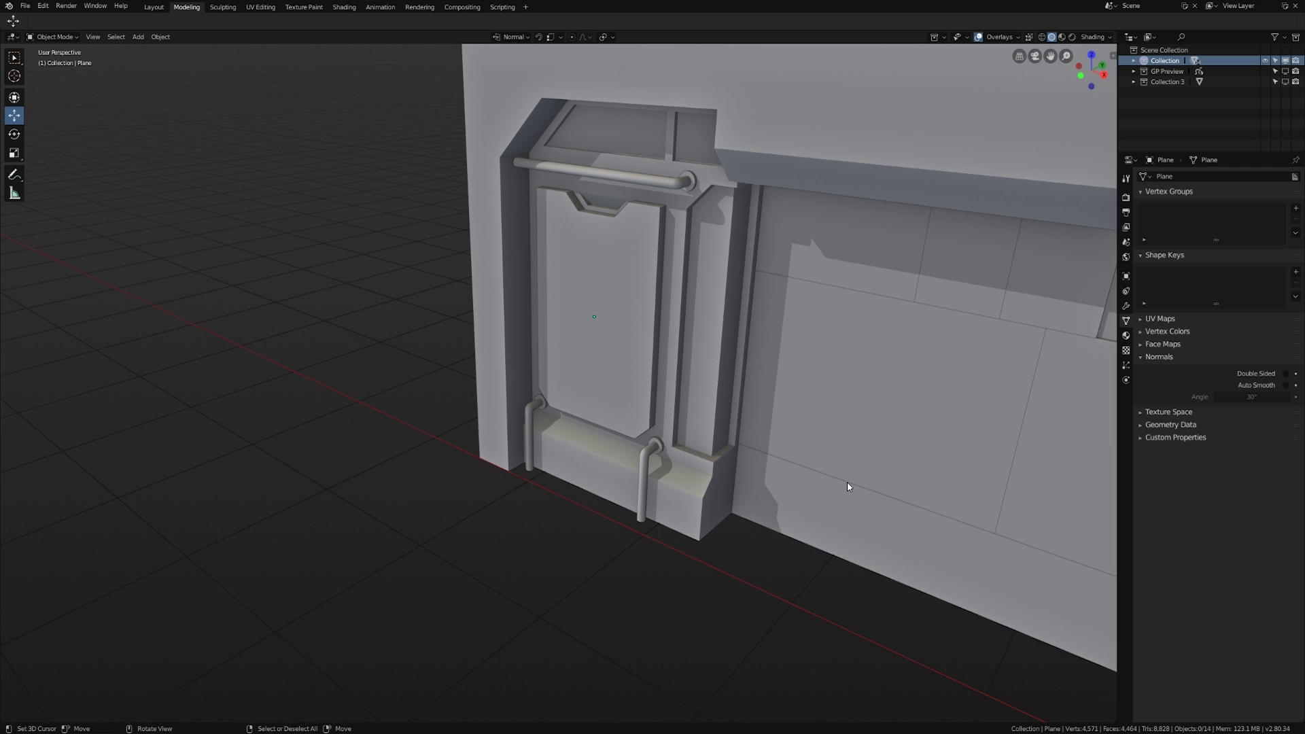
scroll(848, 486, down, 3)
shift+middle_drag(817, 577, 769, 519)
key(shift+a)
mouse_move(770, 522)
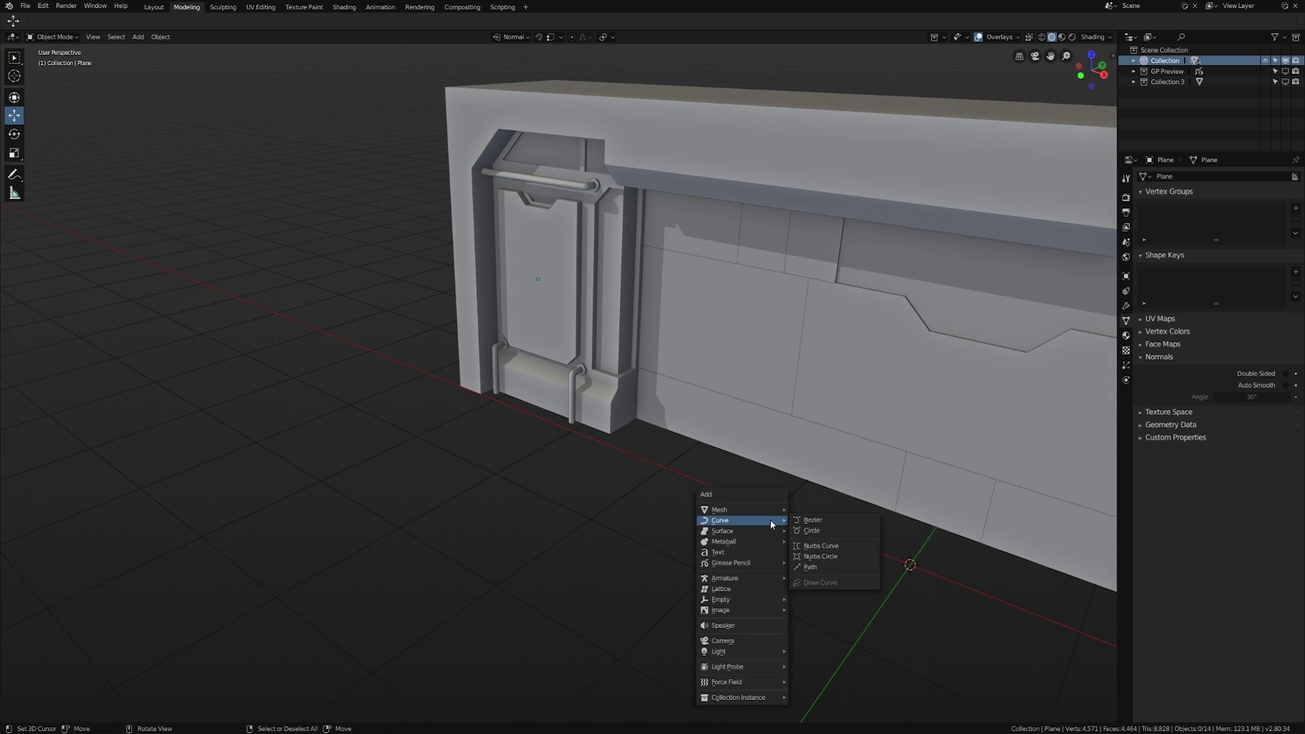
click(831, 518)
key(KP_7)
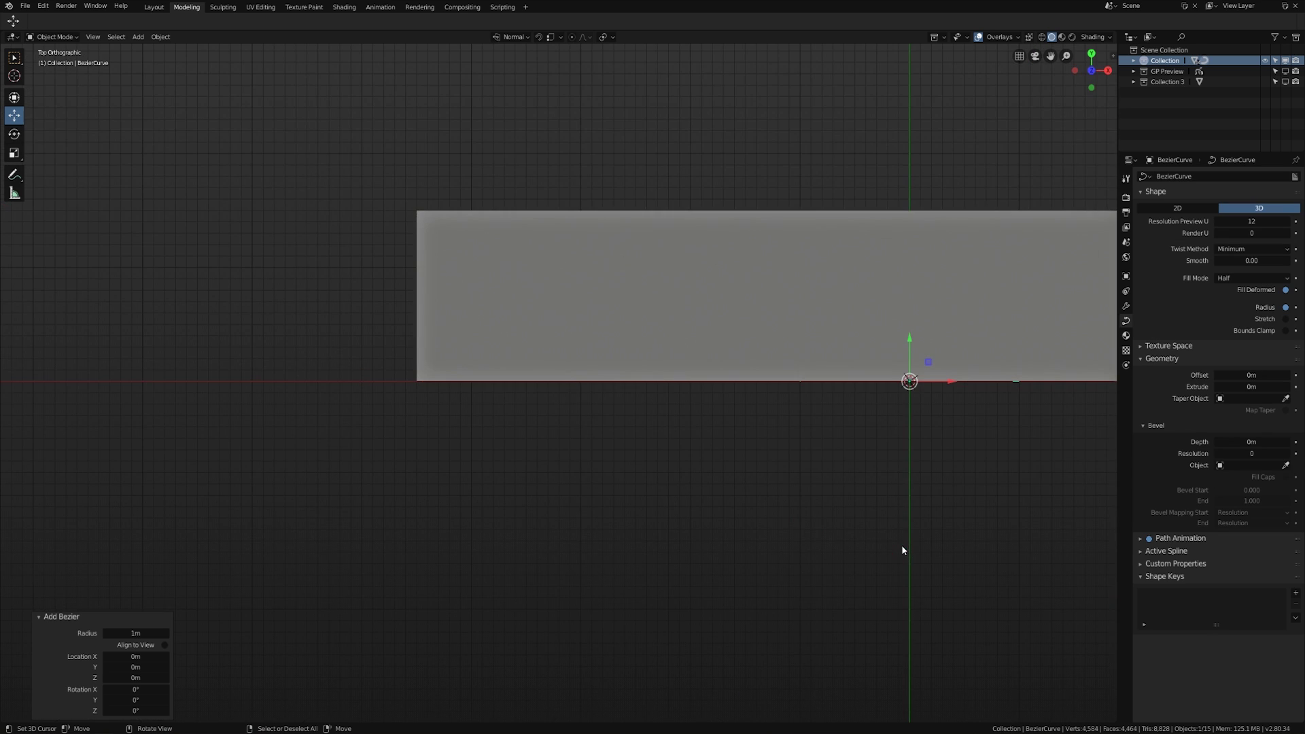
key(g)
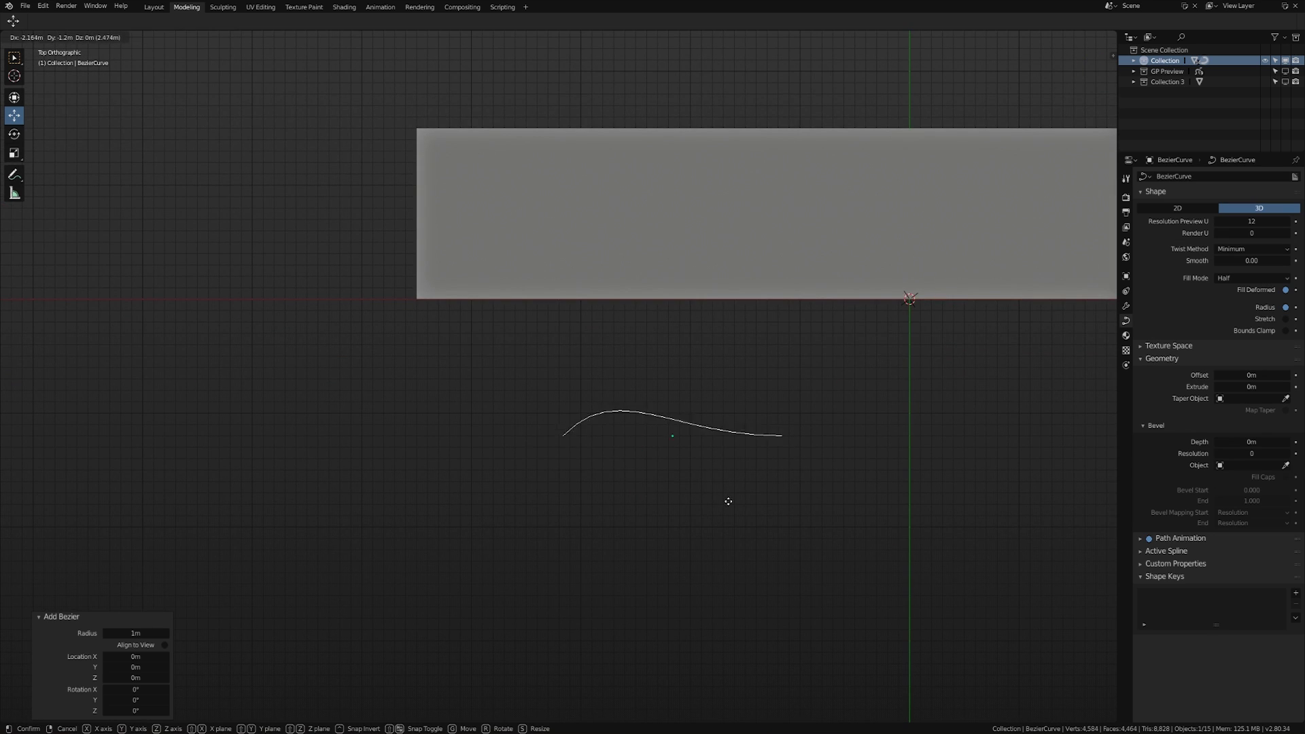
click(732, 501)
In Edit Mode, rotate the curve's slanted control point by -45 degrees and place it below the other point to form an L-shaped corner.
key(Tab)
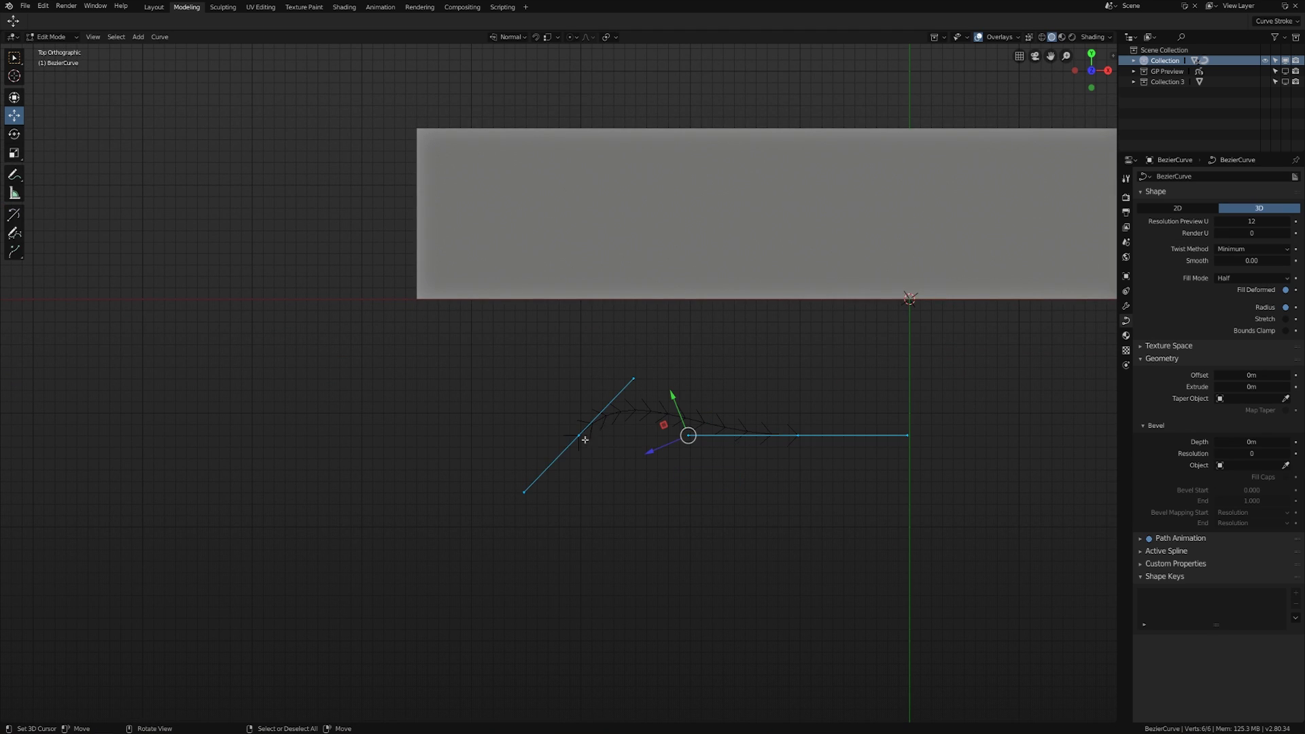
drag(584, 438, 755, 483)
text(r-45)
key(Return)
shift+middle_drag(754, 483, 582, 472)
scroll(638, 501, up, 2)
scroll(516, 464, up, 3)
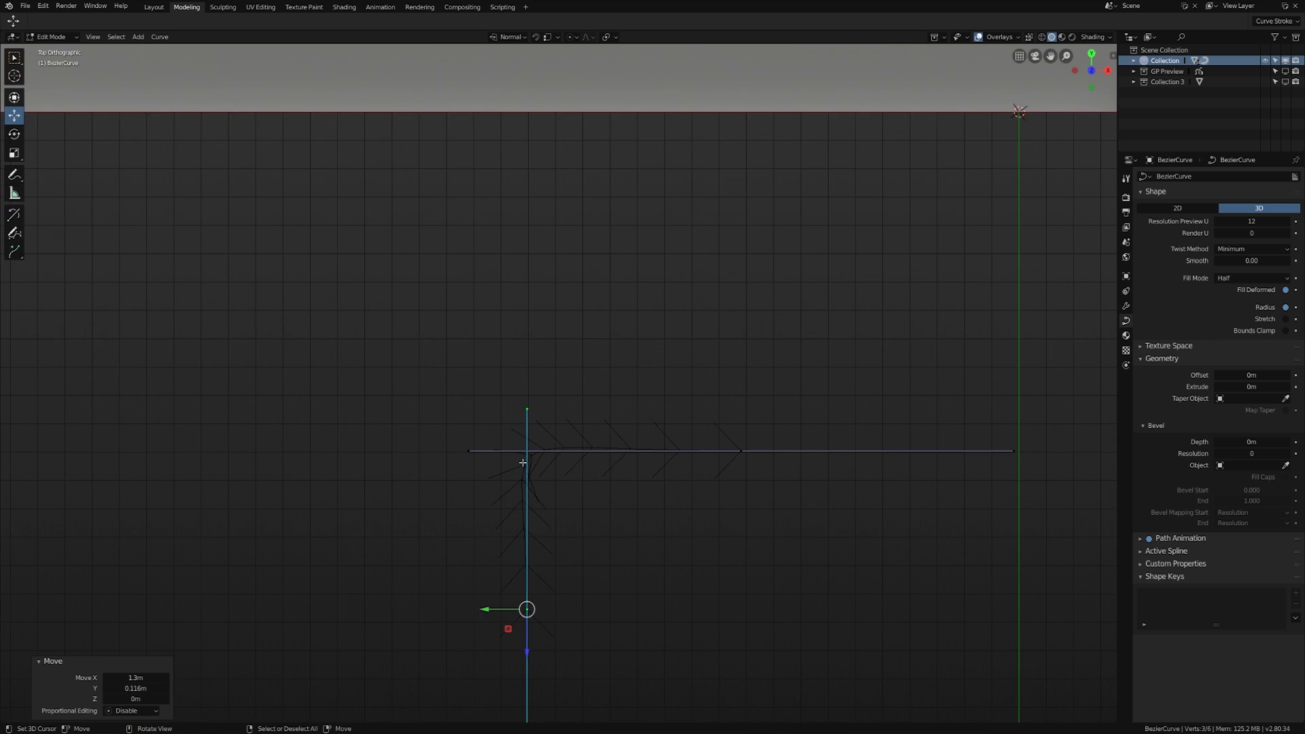
key(g)
click(624, 469)
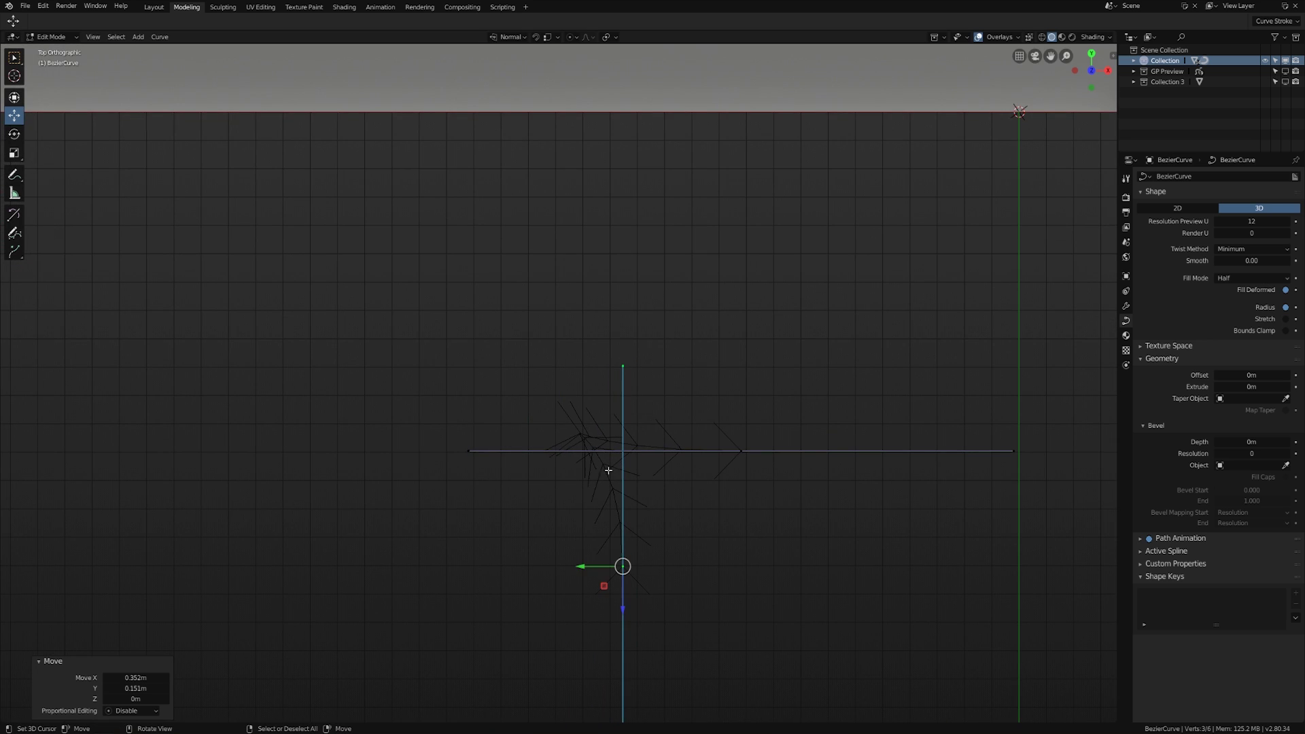
Move the inner handles of both control points together at the corner so the curve bends at a right angle.
right_click(483, 455)
drag(439, 451, 592, 462)
right_click(622, 366)
drag(621, 410, 616, 498)
Shorten the outer handles of both control points, keeping them in line with their curve segments.
click(739, 452)
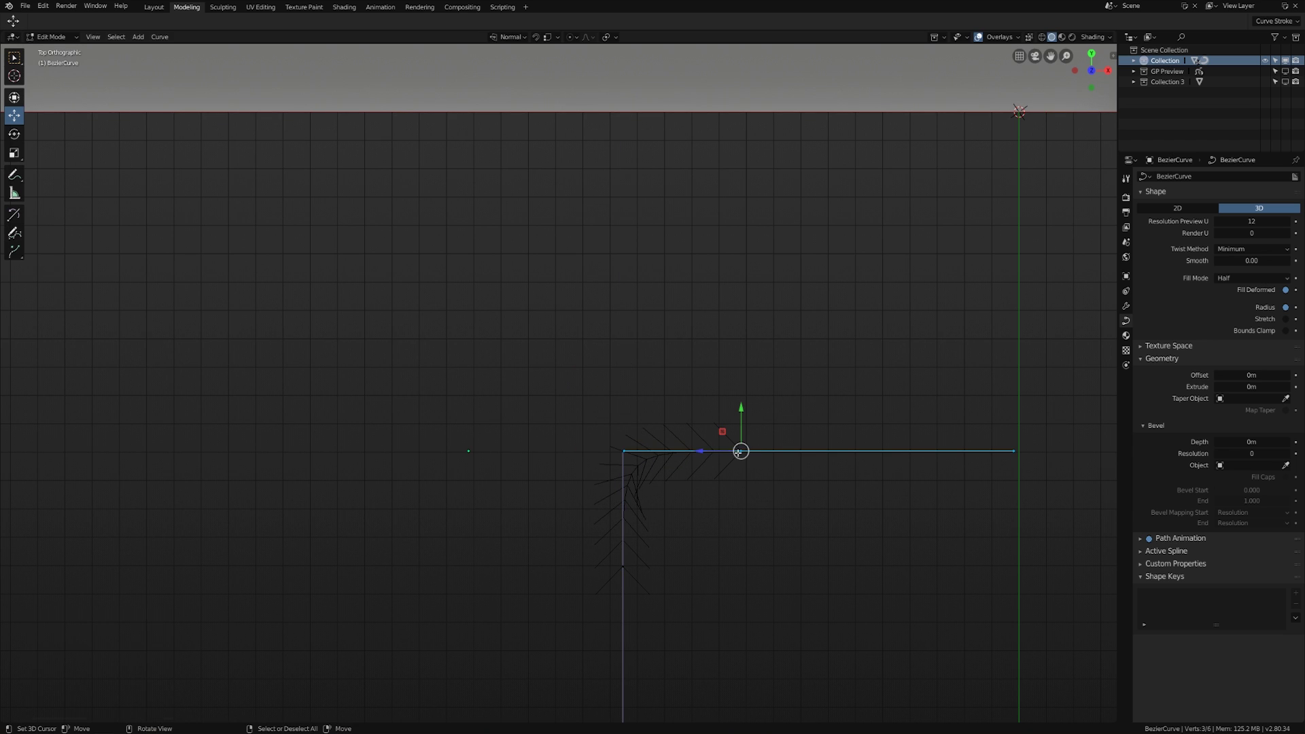
click(1015, 454)
drag(1015, 453, 788, 454)
shift+middle_drag(676, 595, 679, 482)
right_click(628, 648)
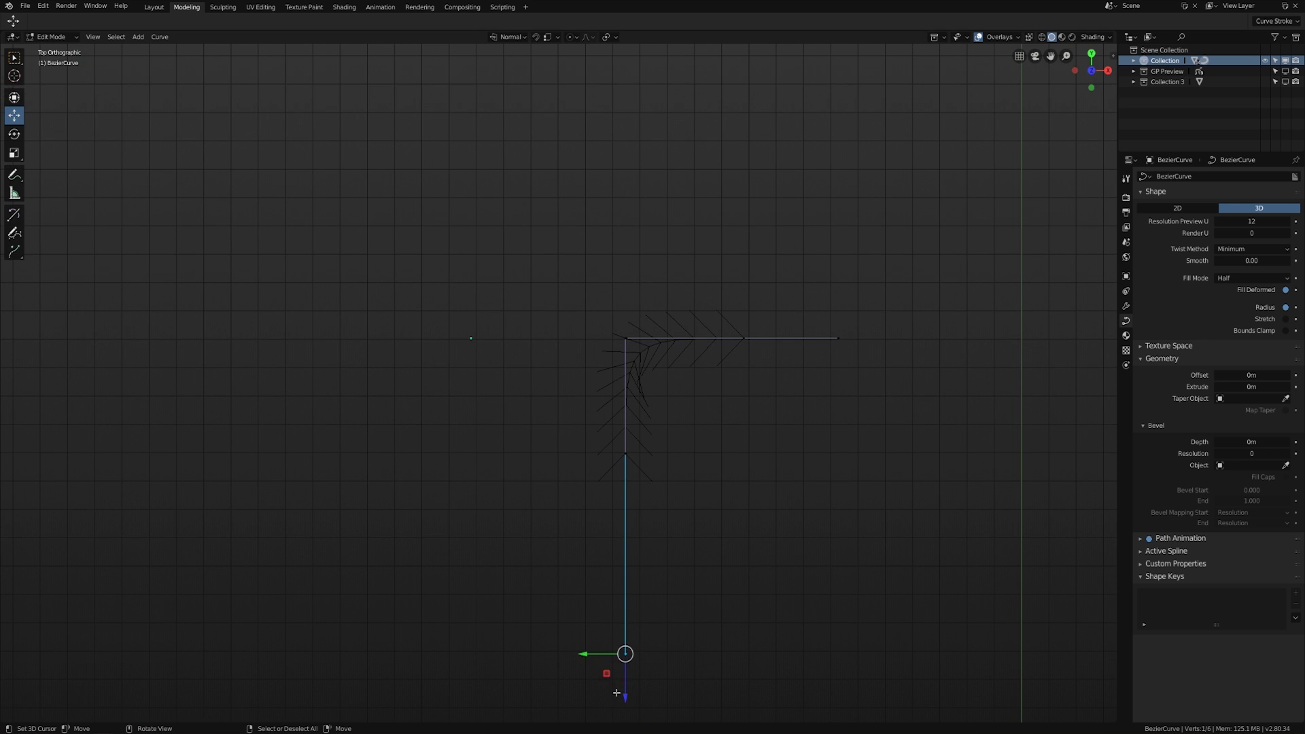
drag(627, 689, 650, 534)
Extrude the control point at the curve's horizontal end 1.3 m along the X axis.
click(753, 336)
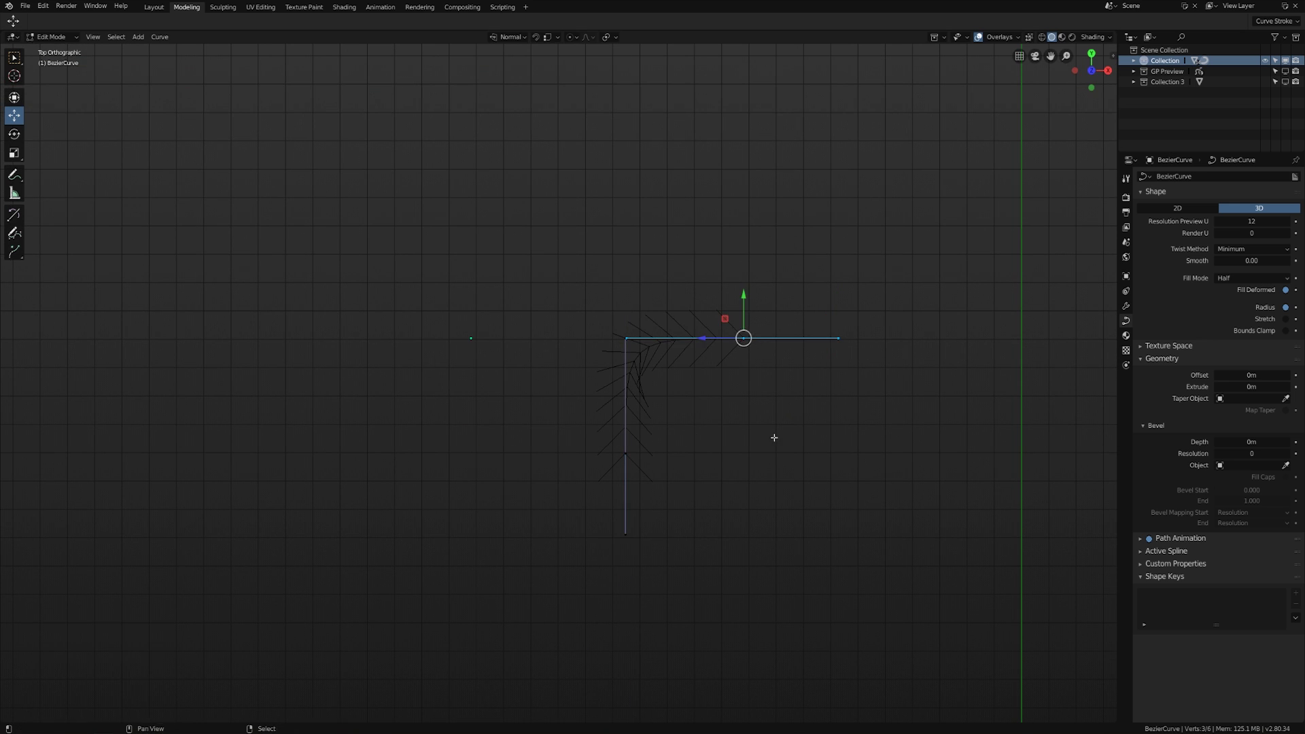
shift+middle_drag(772, 437, 673, 500)
scroll(706, 464, down, 2)
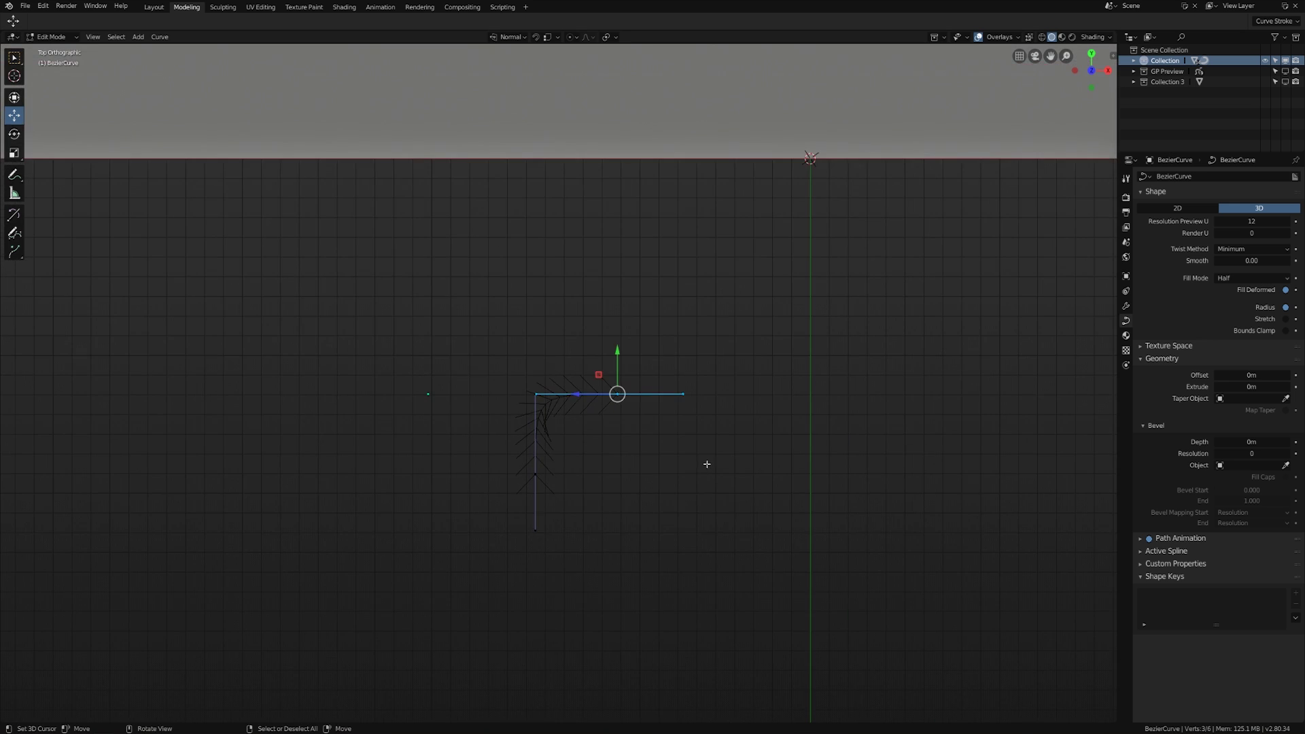
key(e)
key(x)
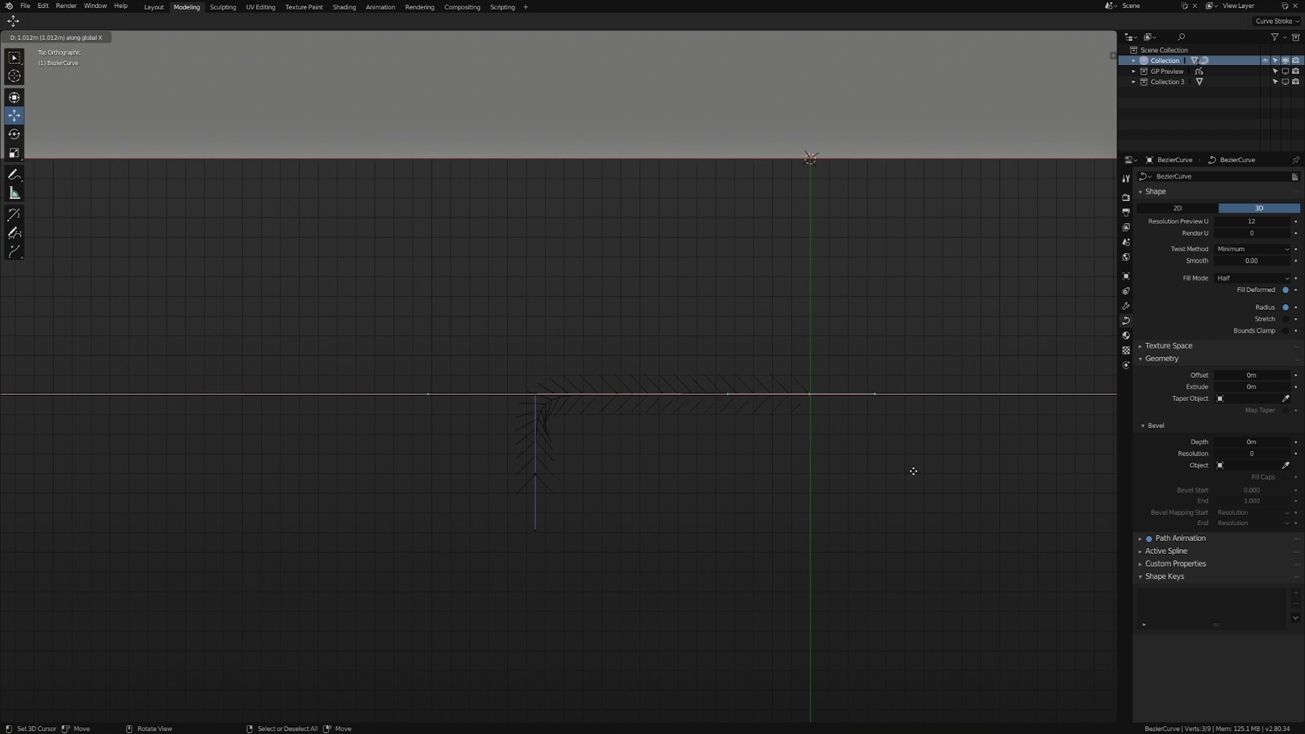
click(950, 466)
Set the transform orientation to Global and extrude the curve's other end about 1.02 m along negative Y, finishing in Object Mode.
click(506, 38)
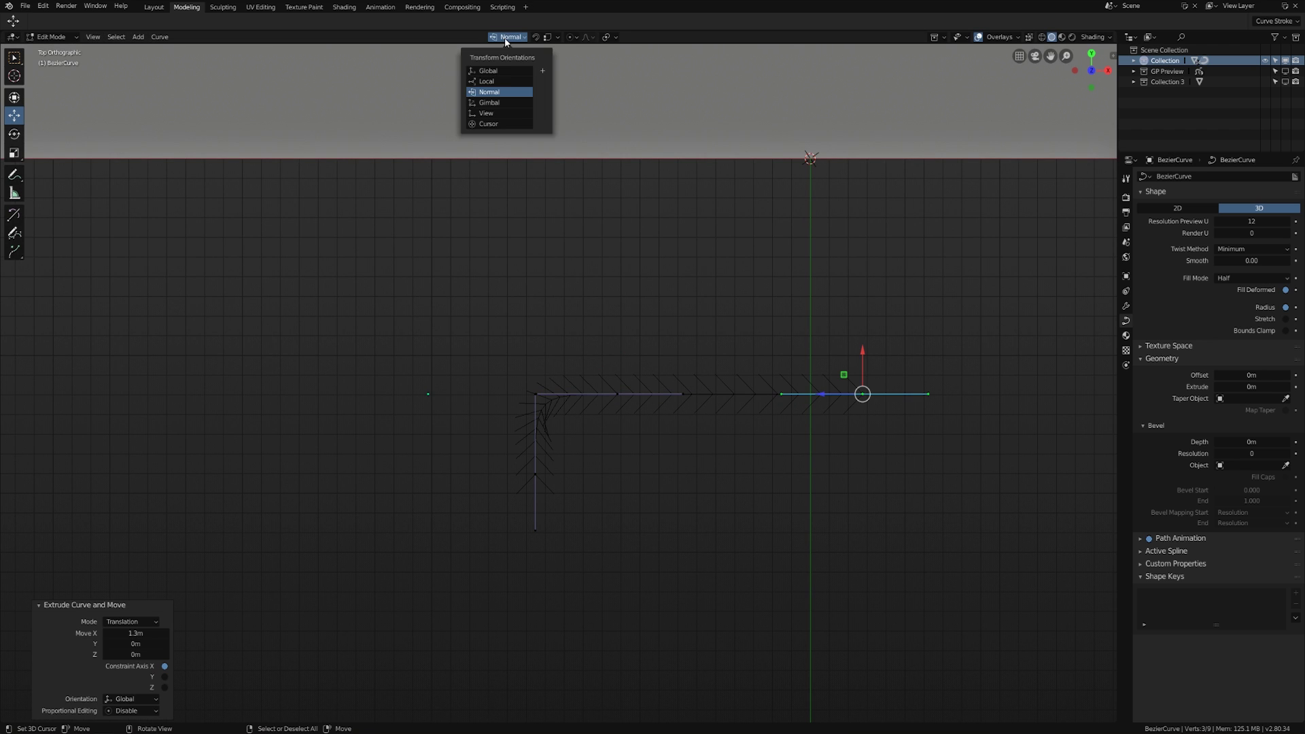
click(506, 71)
click(535, 474)
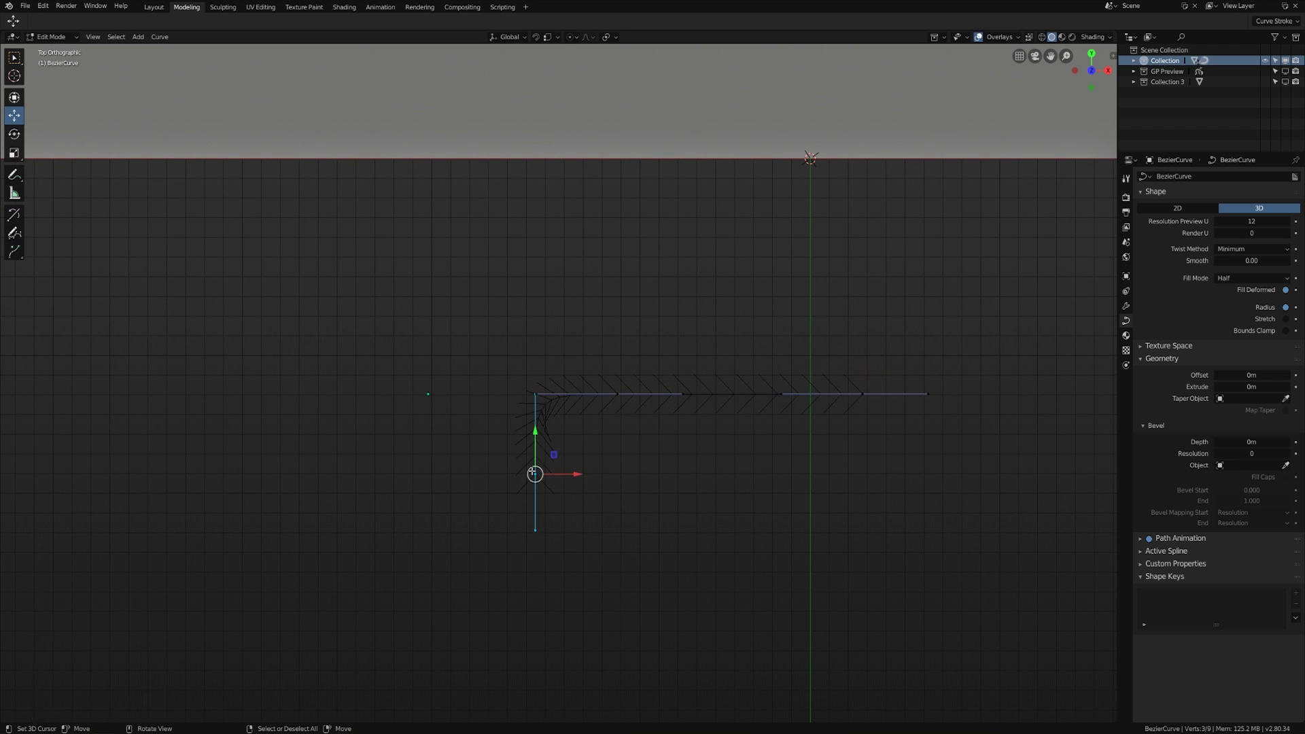
shift+middle_drag(666, 551, 676, 515)
key(e)
key(y)
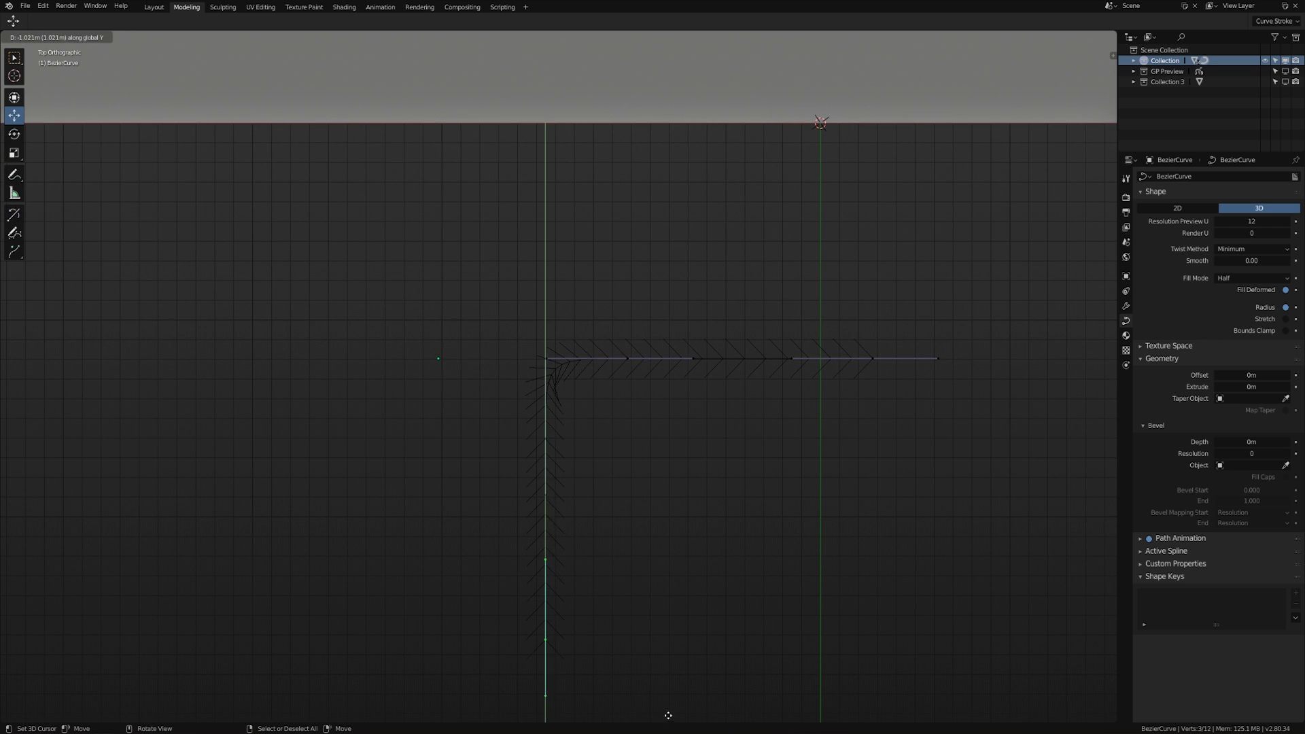
click(667, 717)
key(Tab)
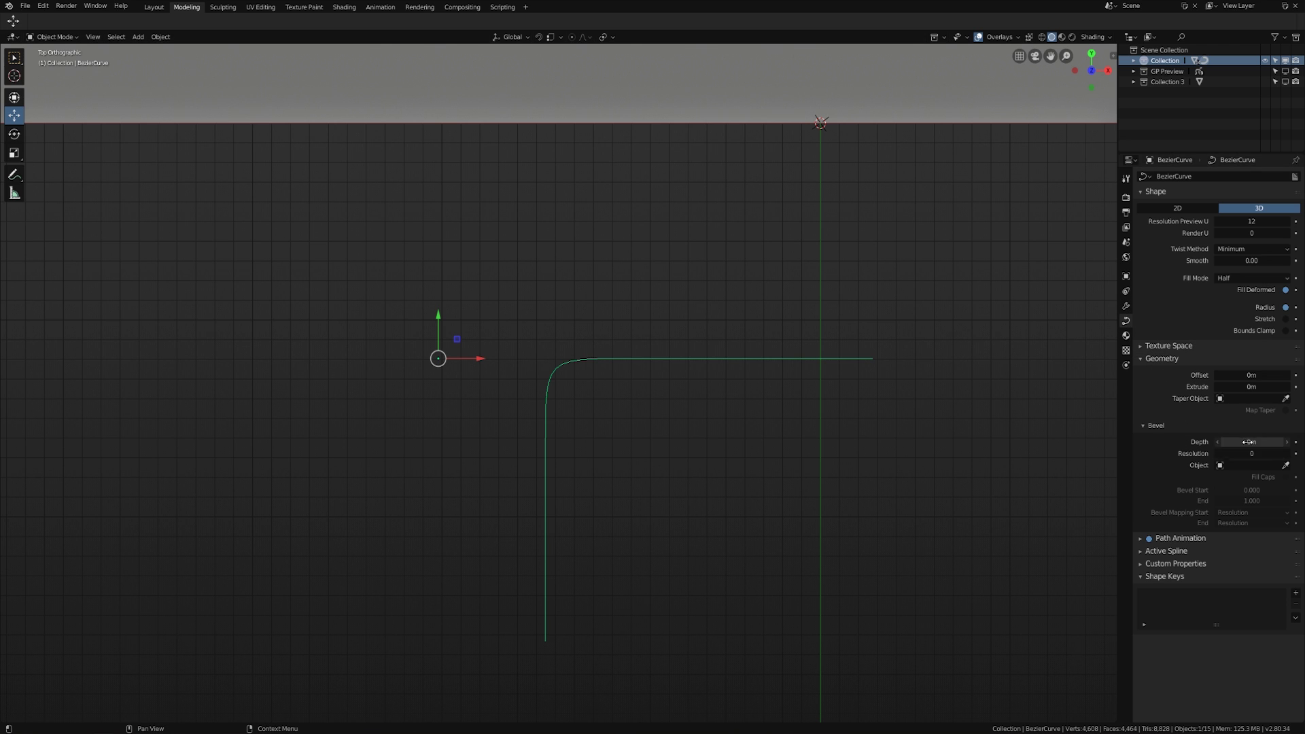
Turn the curve into a round pipe with bevel depth 0.13 m, fill mode Full and bevel resolution 8.
drag(1248, 442, 1284, 441)
middle_drag(793, 384, 978, 314)
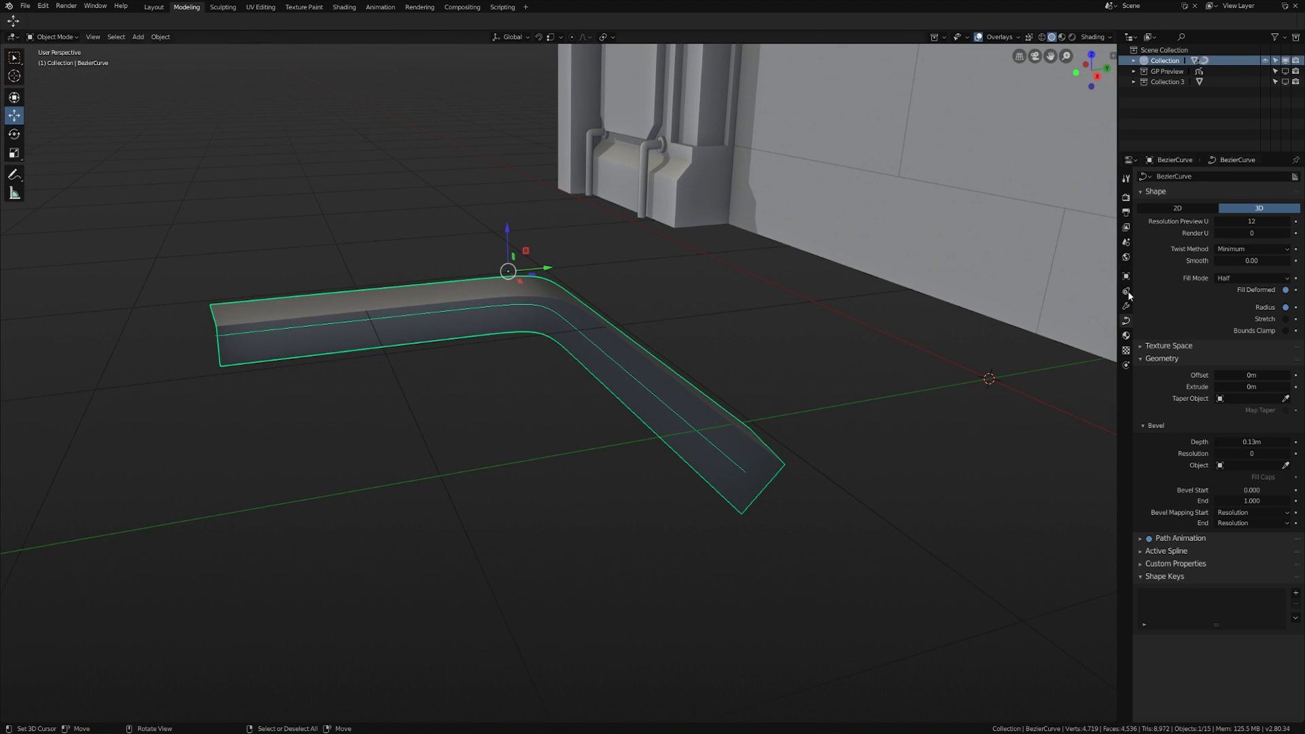
click(1244, 278)
click(1231, 265)
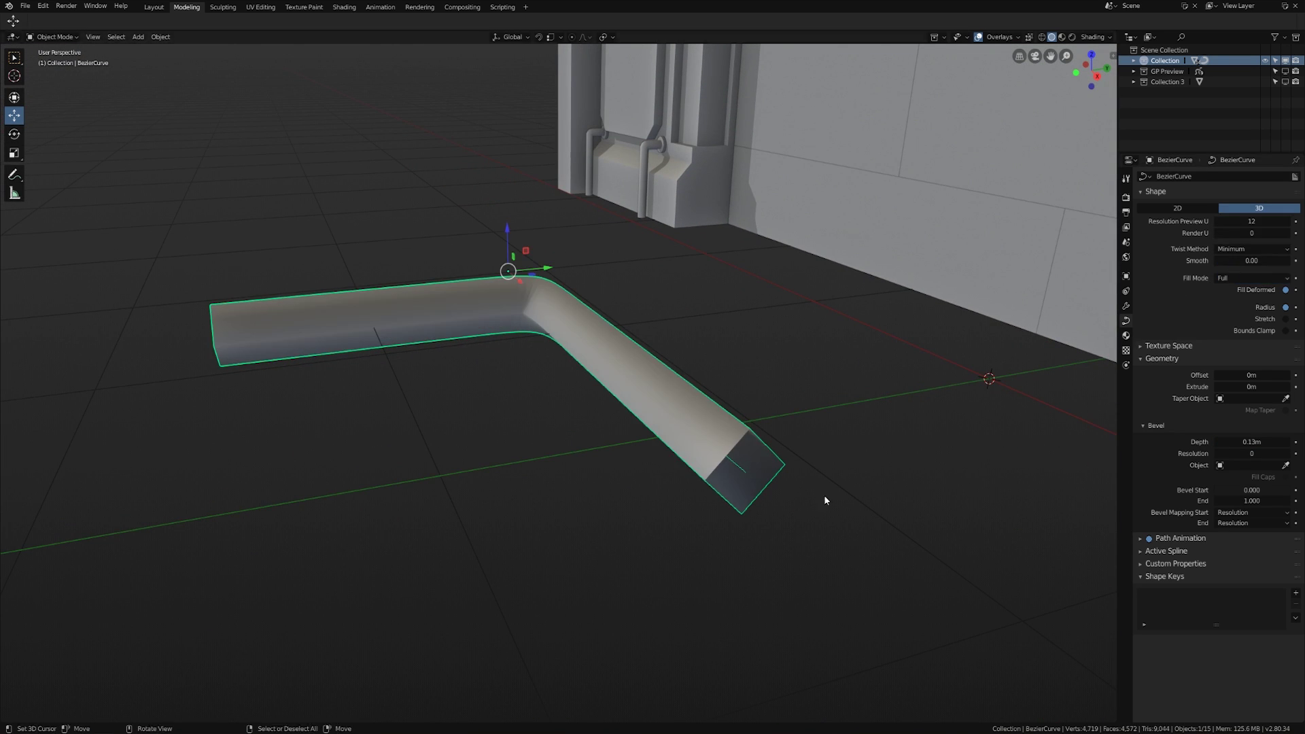
middle_drag(839, 509, 887, 543)
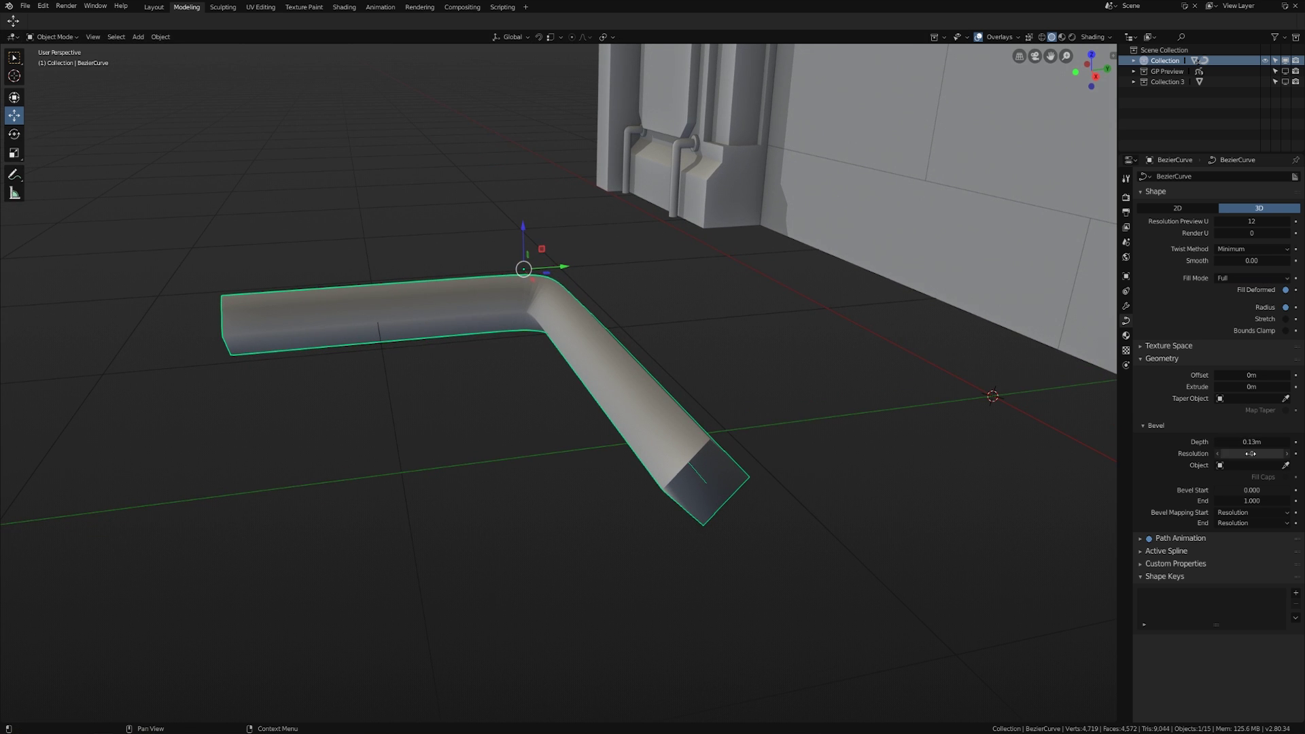
drag(1250, 453, 1283, 453)
middle_drag(602, 446, 692, 468)
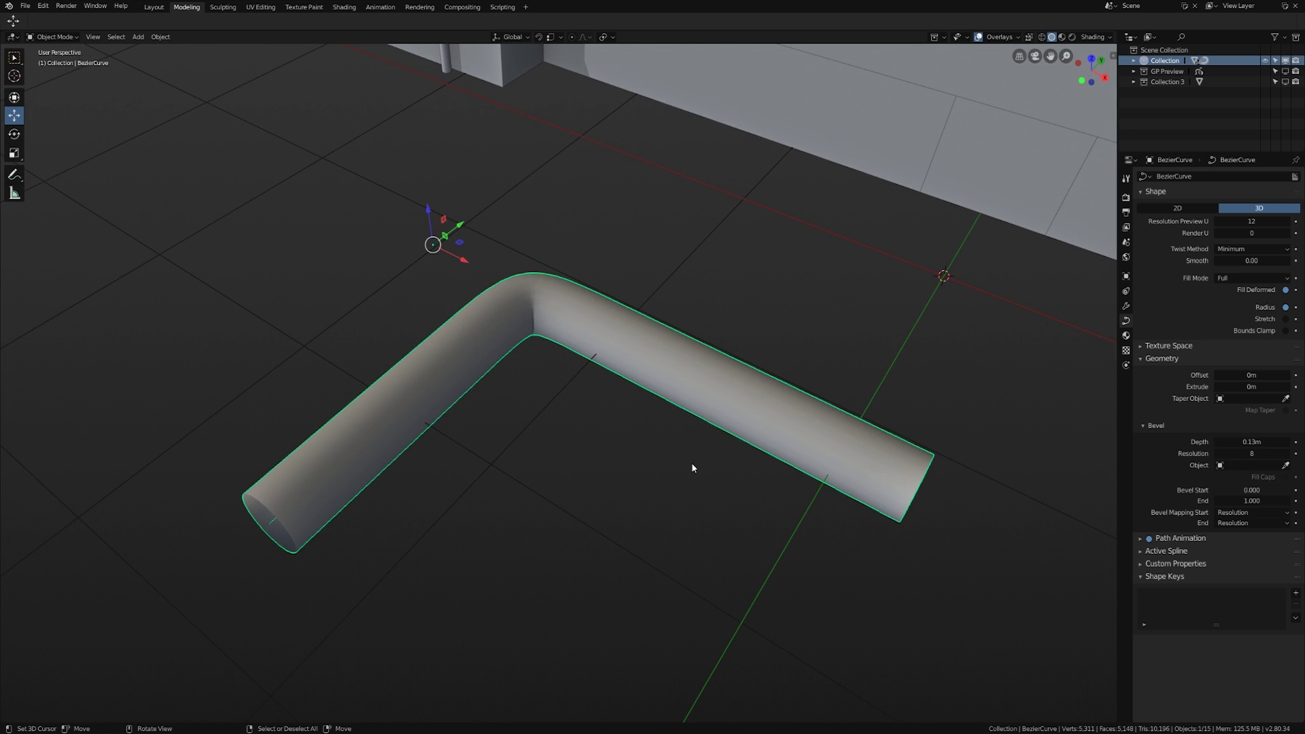
Convert the pipe curve to a mesh and open it in Edit Mode with the Move tool active.
click(160, 36)
mouse_move(181, 314)
click(322, 327)
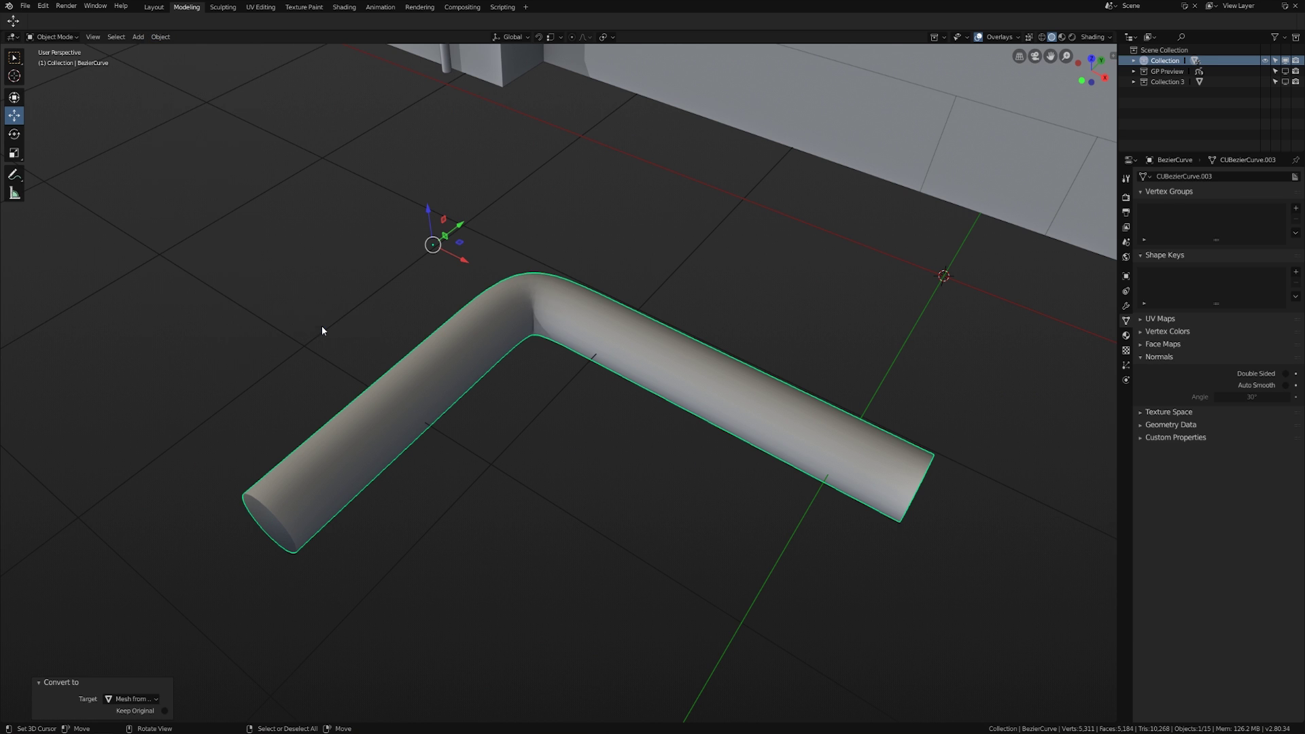
middle_drag(707, 427, 740, 437)
key(Tab)
shift+middle_drag(938, 478, 944, 448)
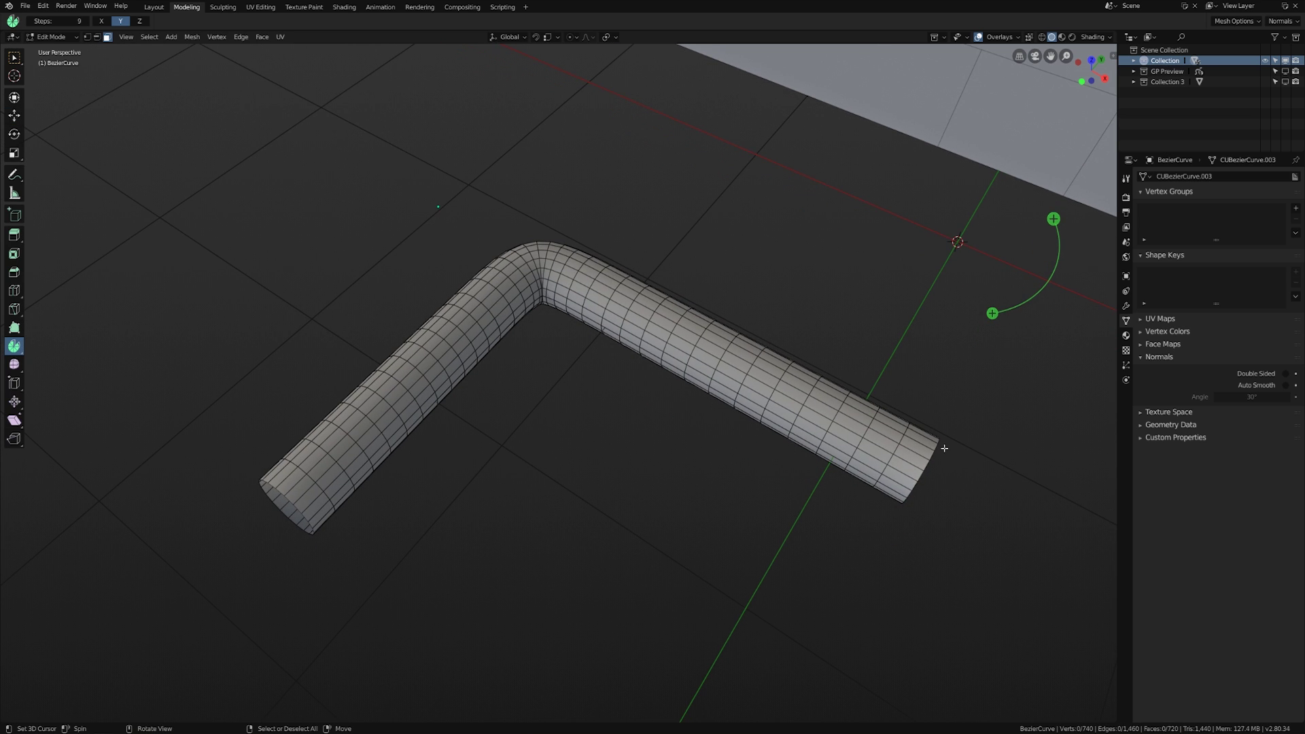
click(14, 119)
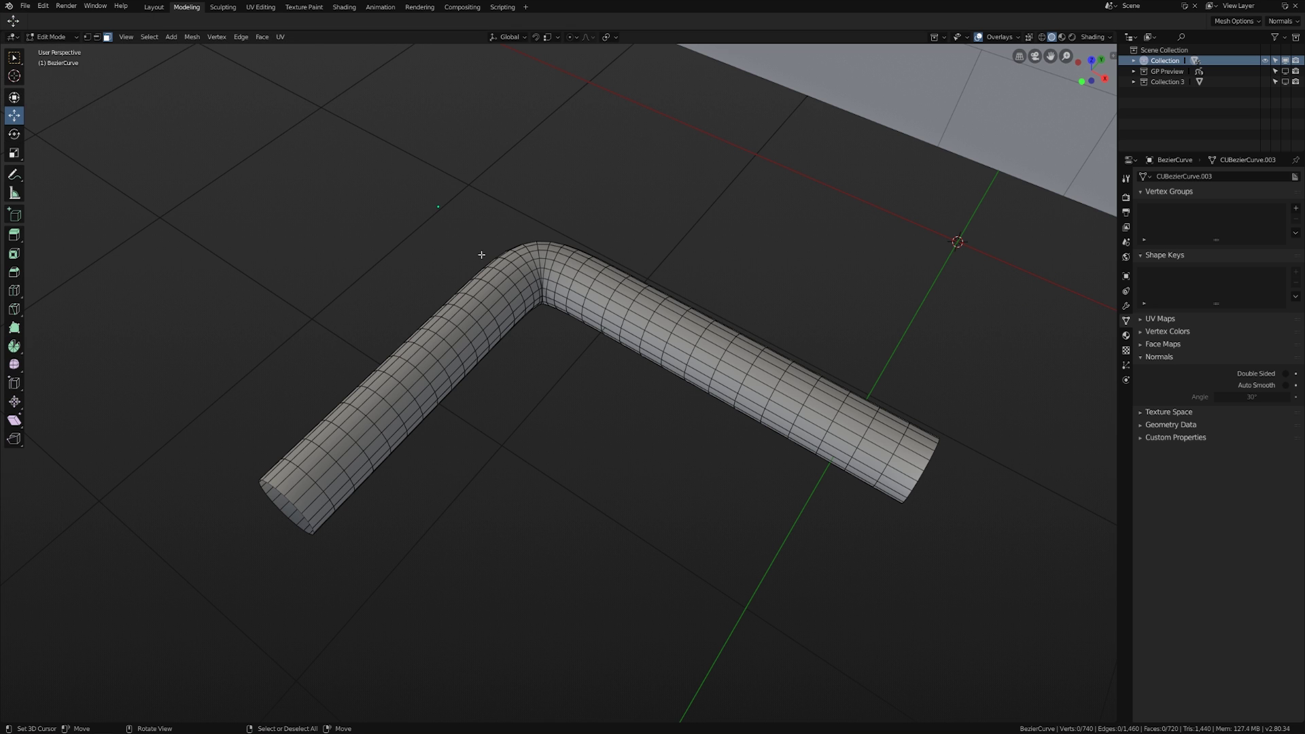
Switch to edge selection and select three neighbouring edge loops around the pipe's straight section just past the bend.
scroll(666, 292, up, 4)
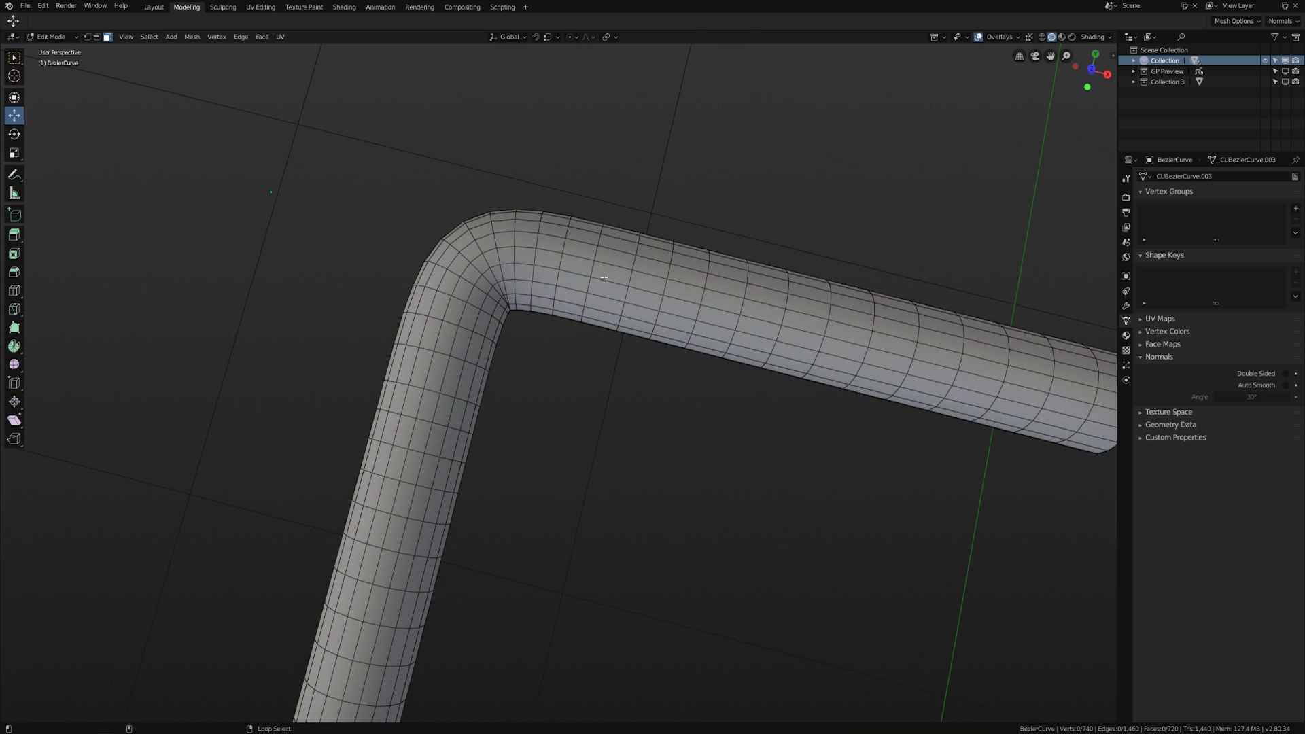
alt+click(651, 285)
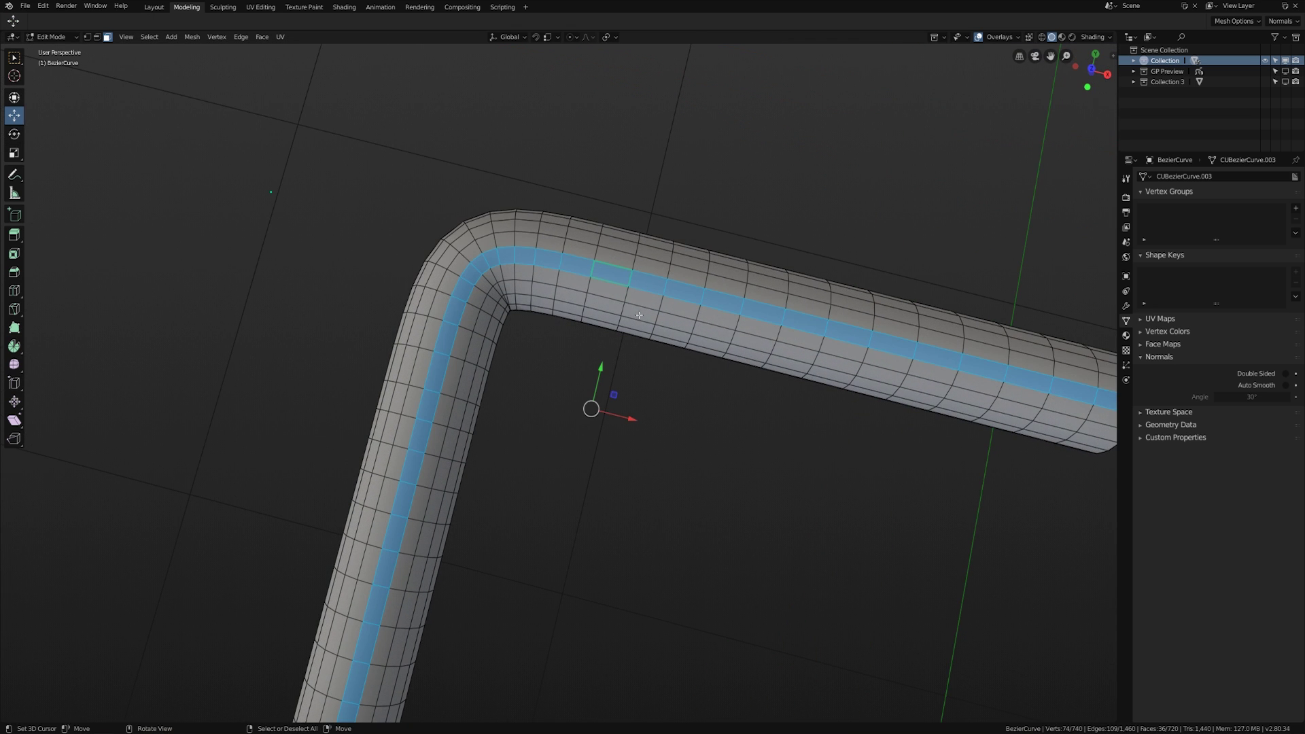
key(2)
key(space)
key(Escape)
alt+click(630, 281)
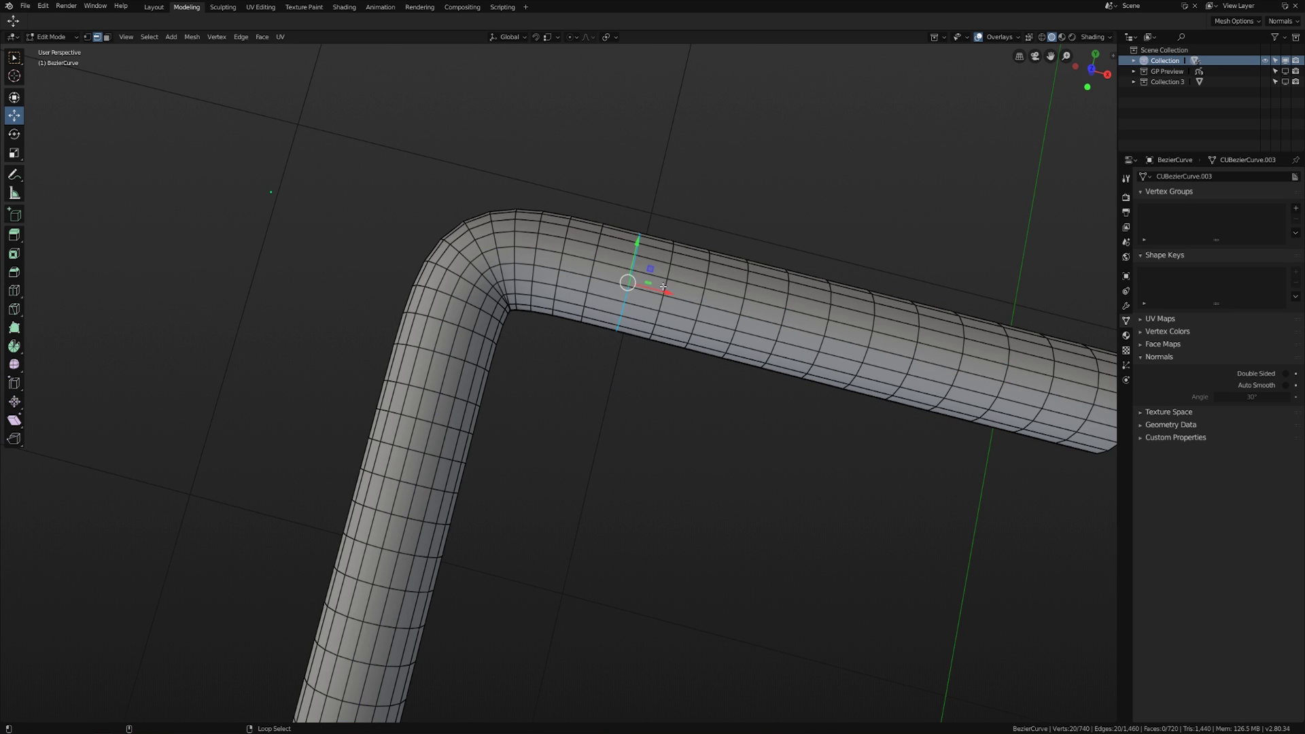
alt+shift+click(662, 285)
alt+shift+click(703, 298)
shift+middle_drag(802, 351, 606, 320)
shift+middle_drag(697, 345, 780, 336)
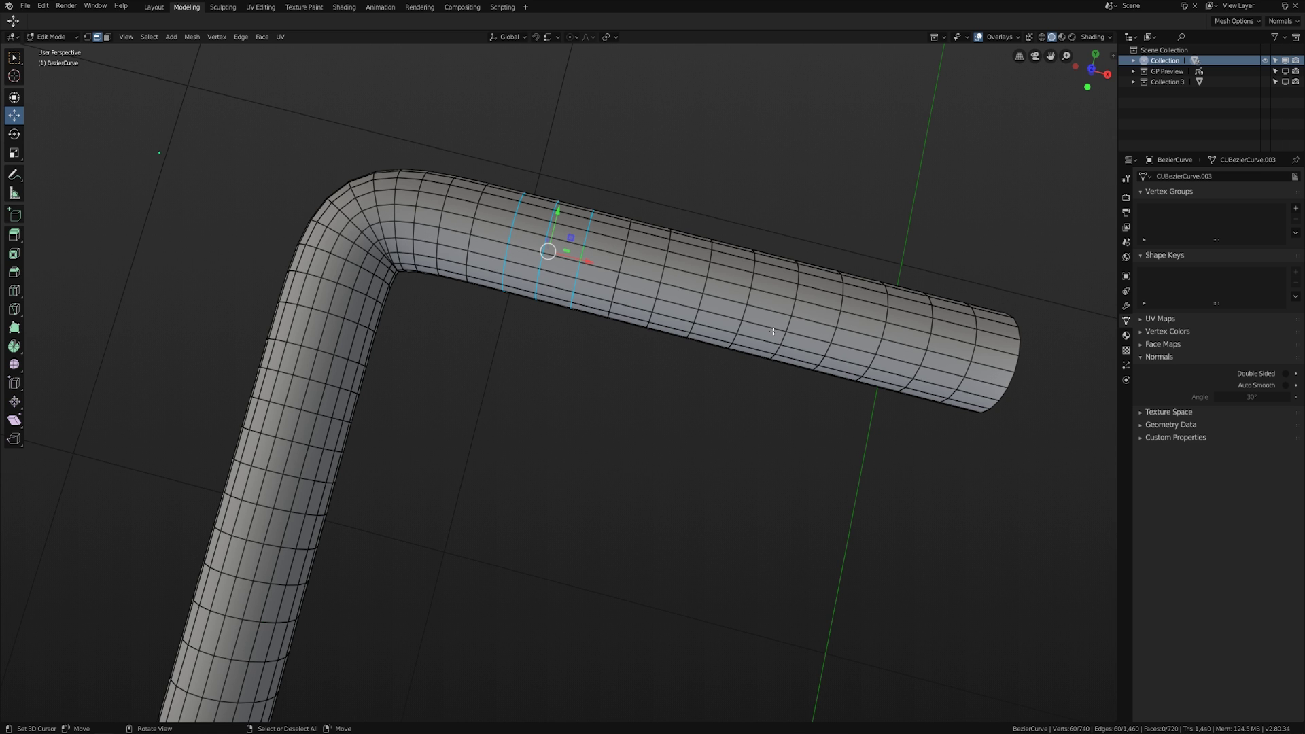
Try a Limited Dissolve on the entire pipe mesh, inspect the bend's topology, and undo it.
middle_drag(773, 331, 735, 373)
key(a)
key(x)
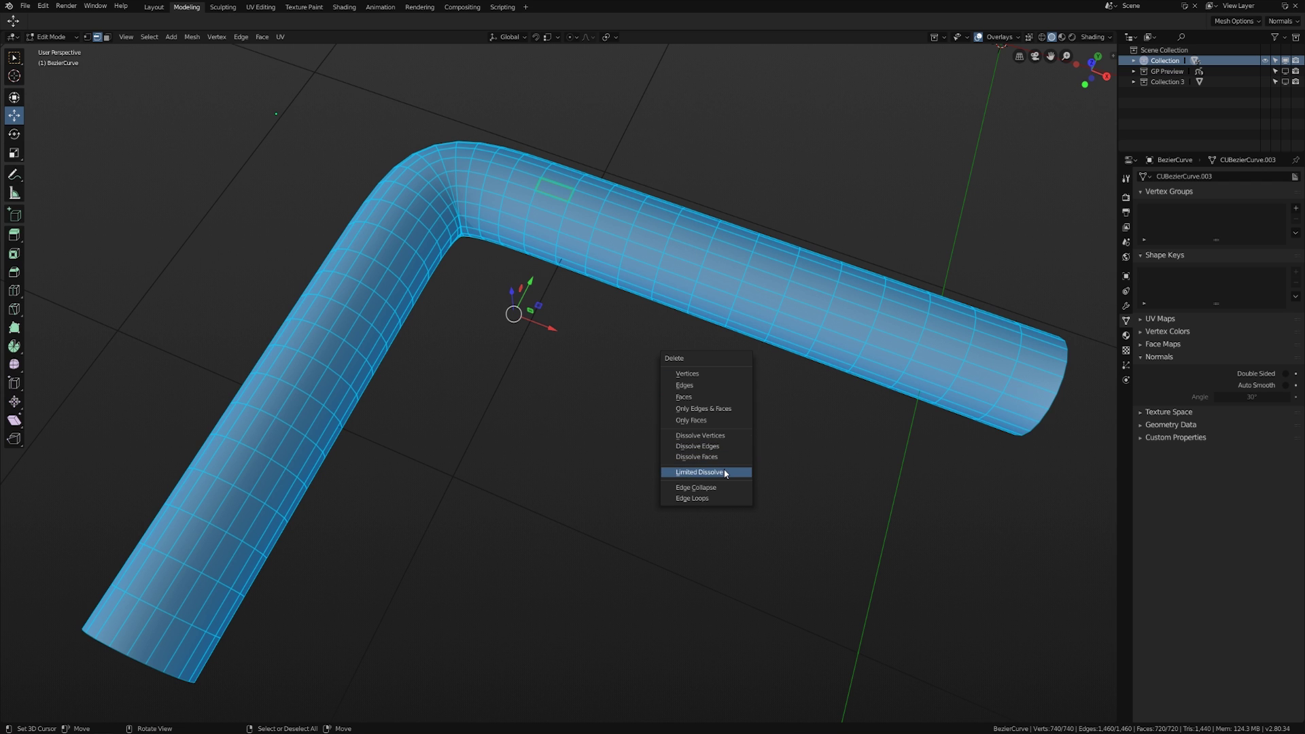
click(725, 472)
mouse_move(696, 408)
middle_down()
mouse_move(624, 356)
mouse_move(684, 425)
middle_up()
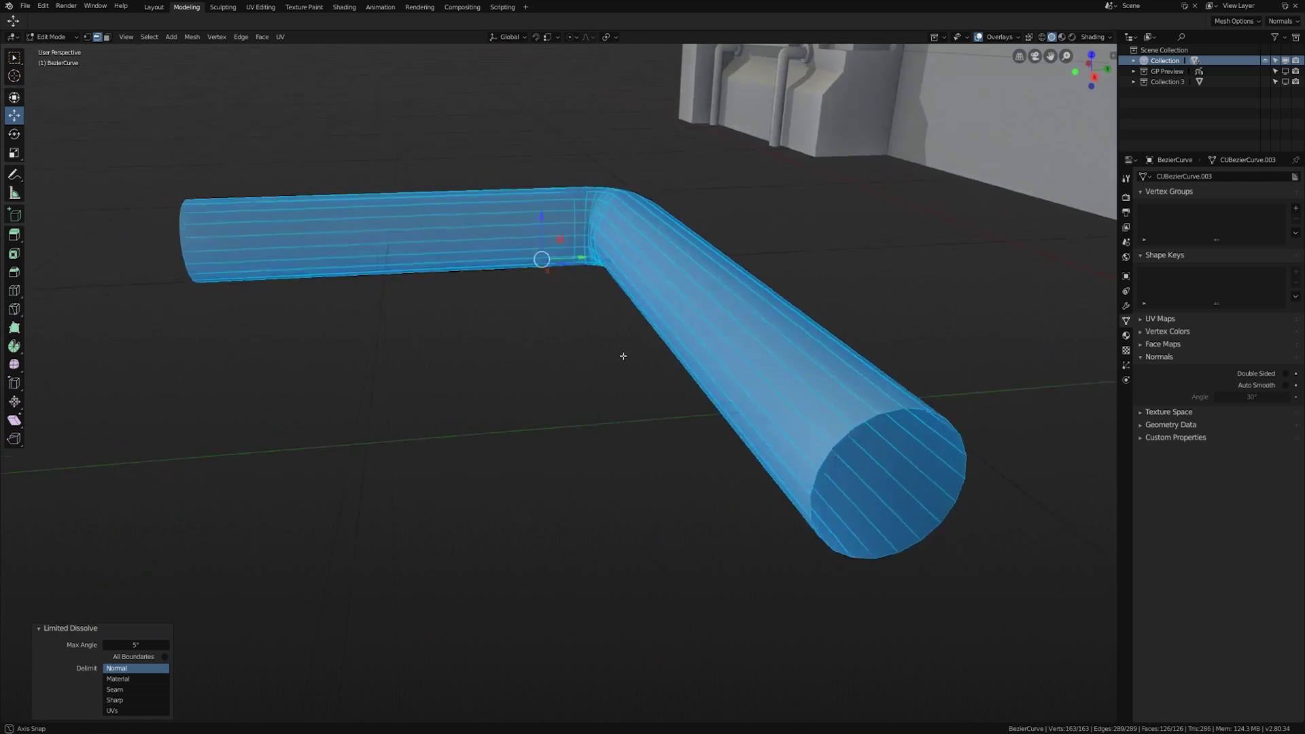
scroll(680, 415, up, 4)
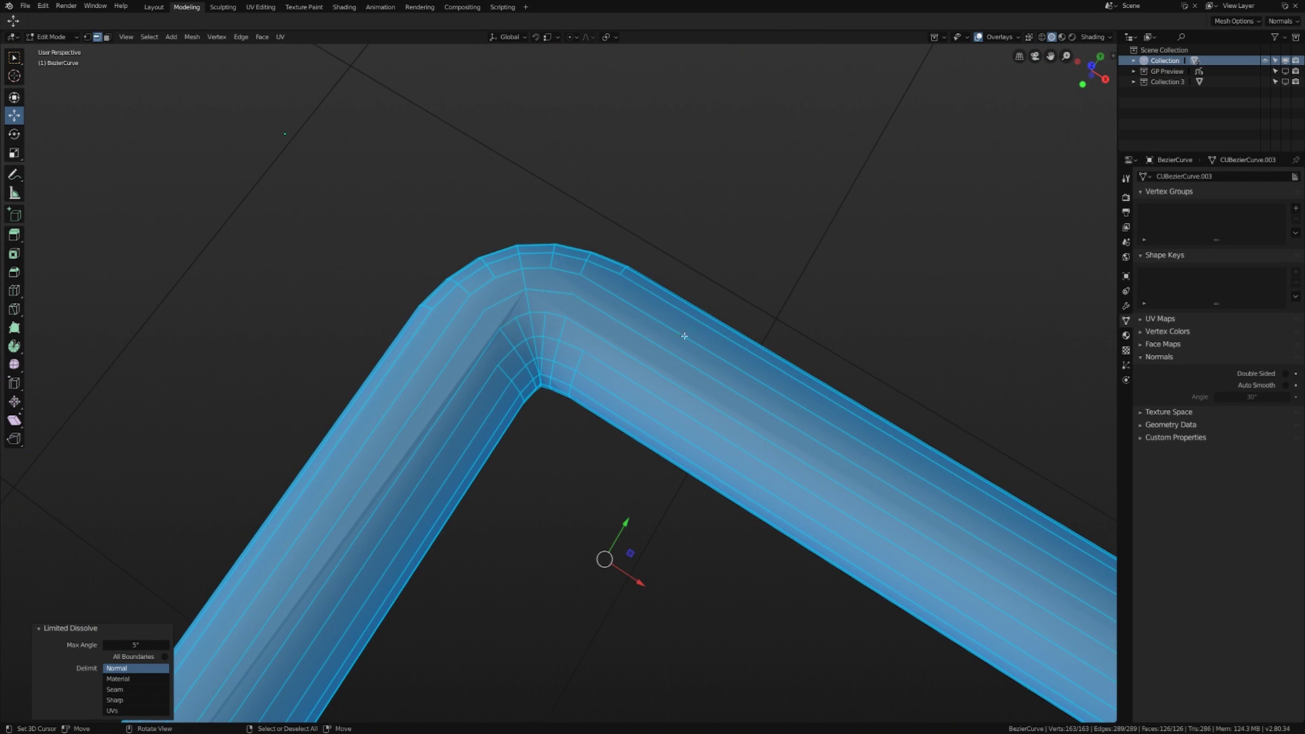
key(ctrl+z)
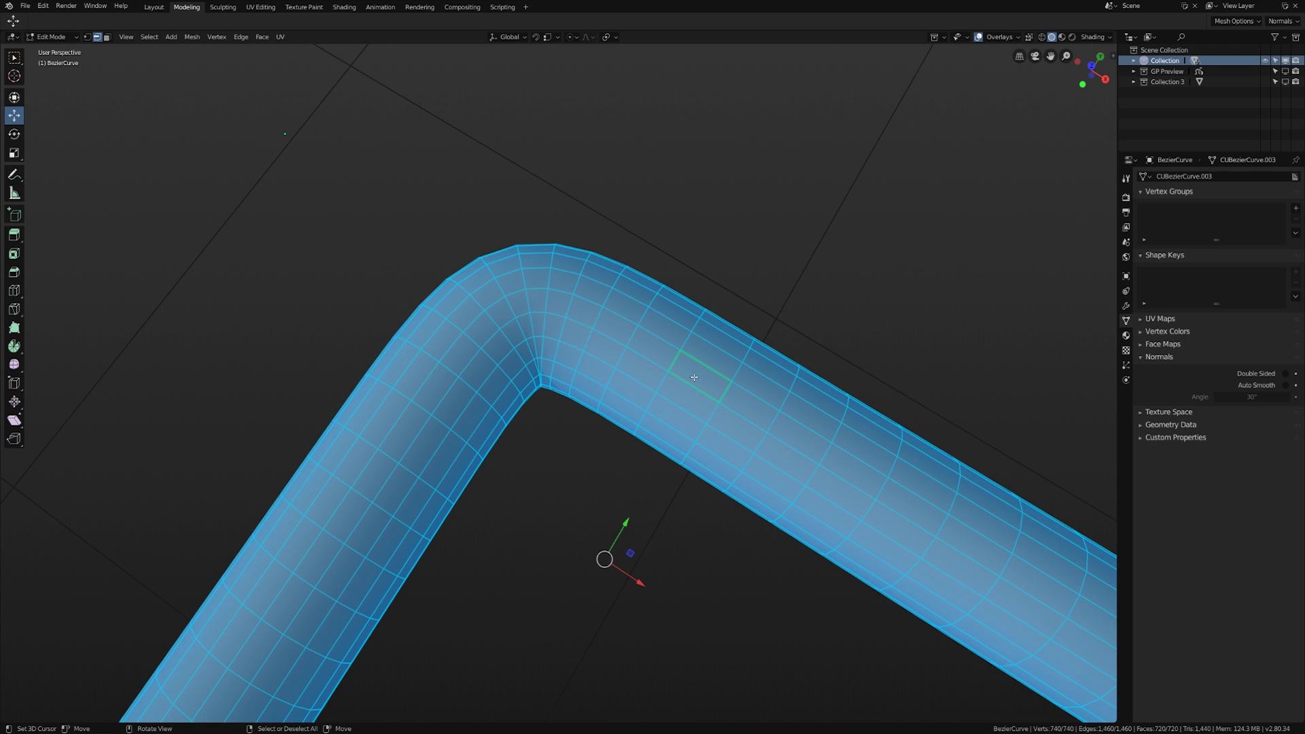
Select the rings of the pipe's straight section just past the bend with X-ray on and apply a Limited Dissolve to them.
alt+click(667, 362)
scroll(670, 360, down, 3)
middle_drag(669, 360, 749, 370)
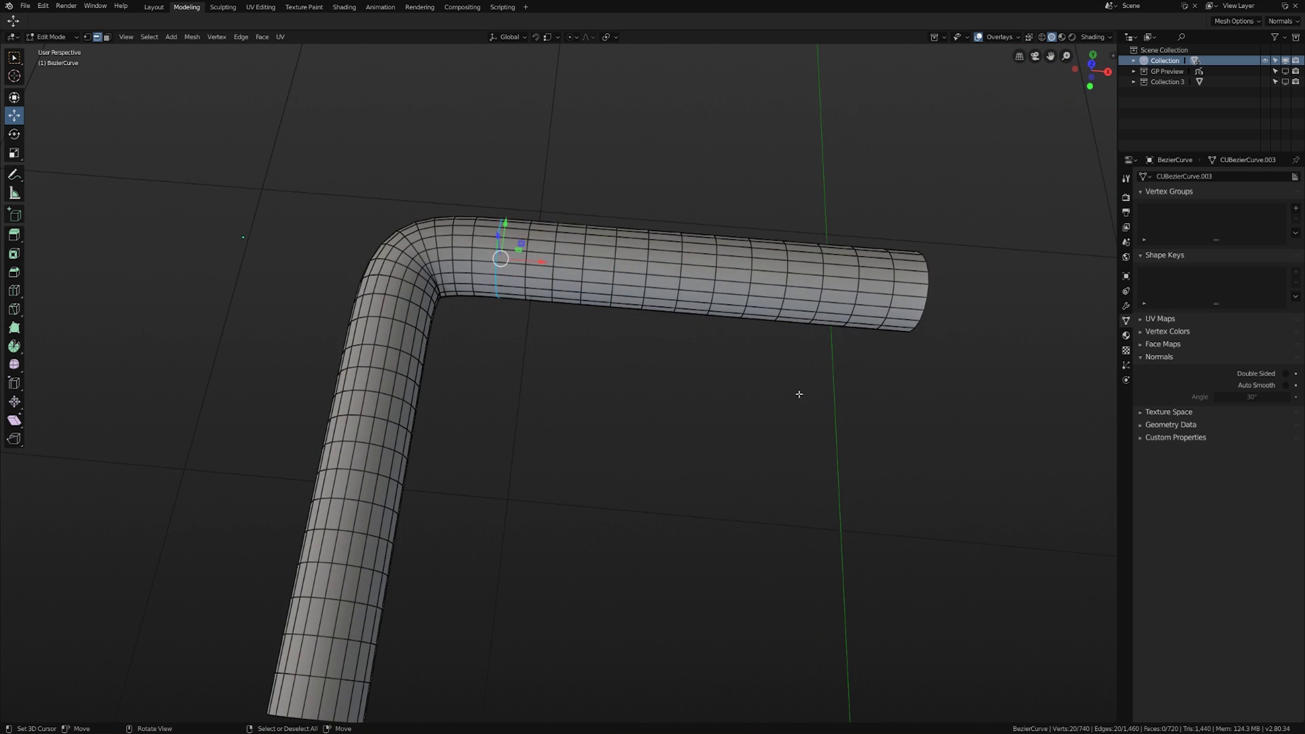
key(alt+z)
key(b)
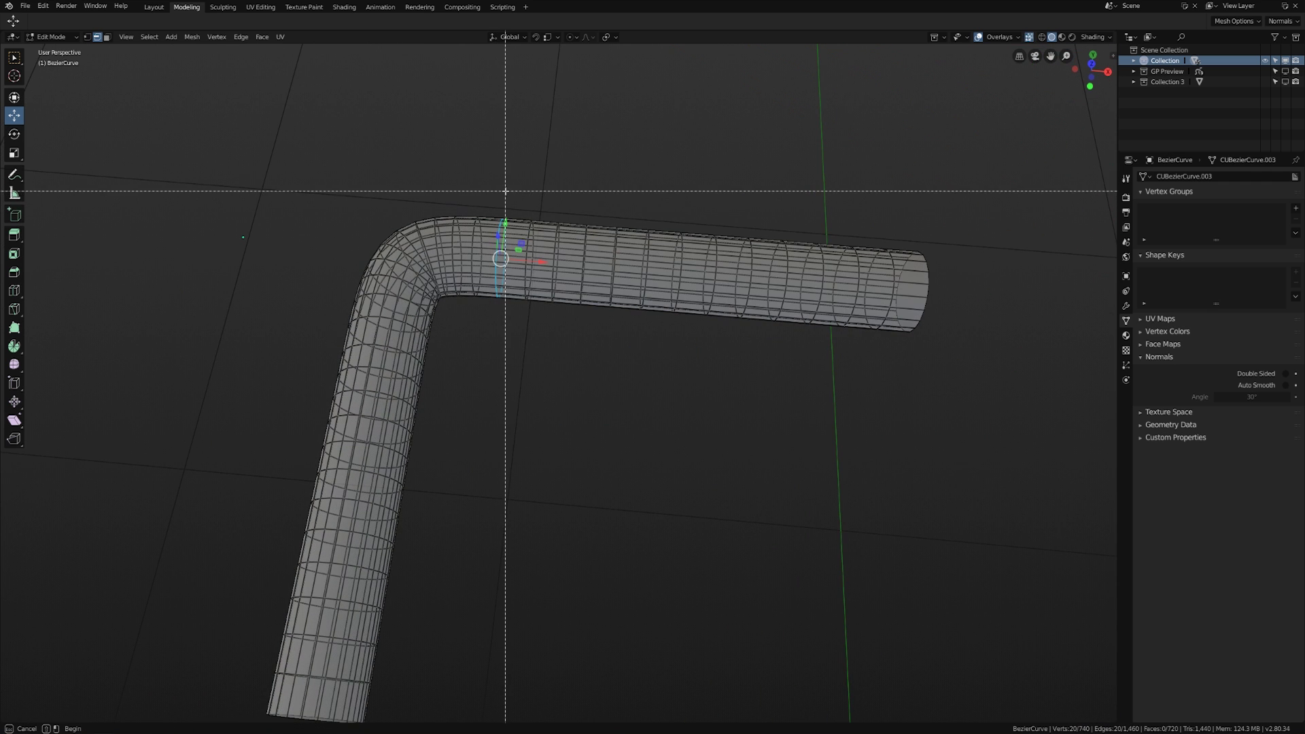
drag(505, 191, 762, 343)
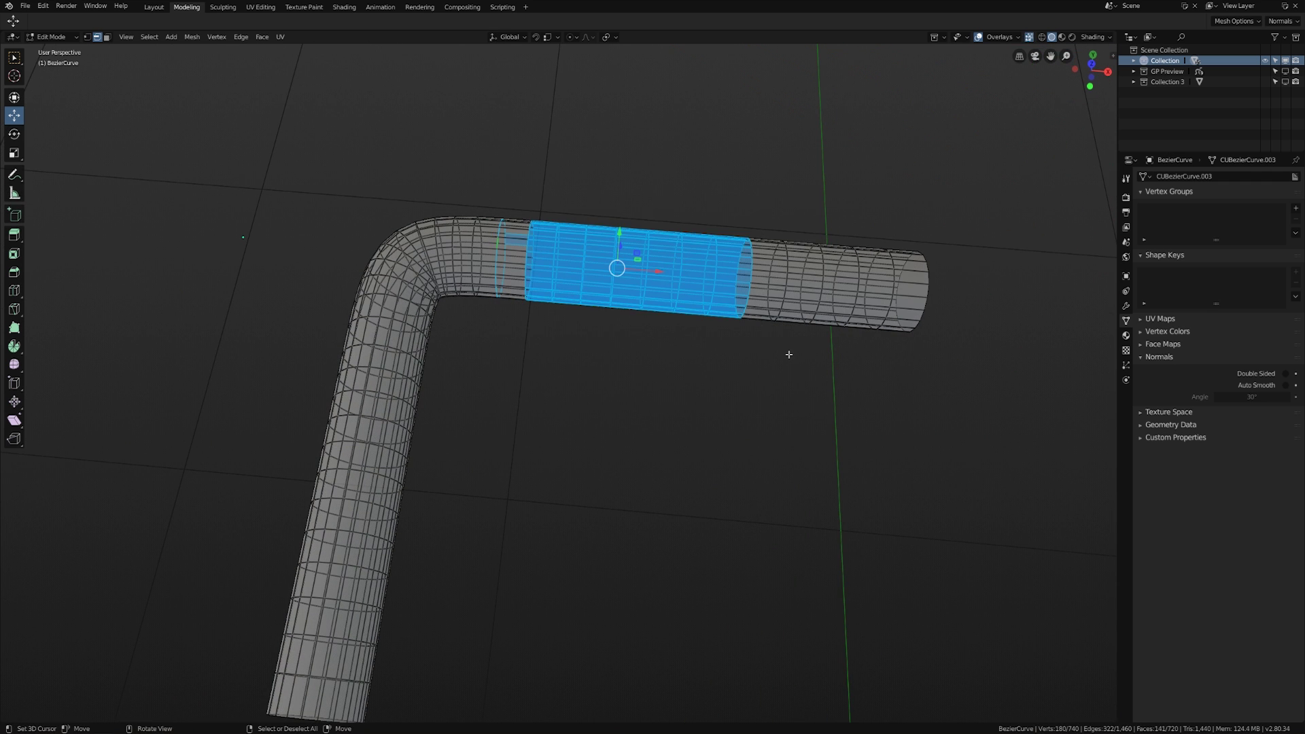
key(x)
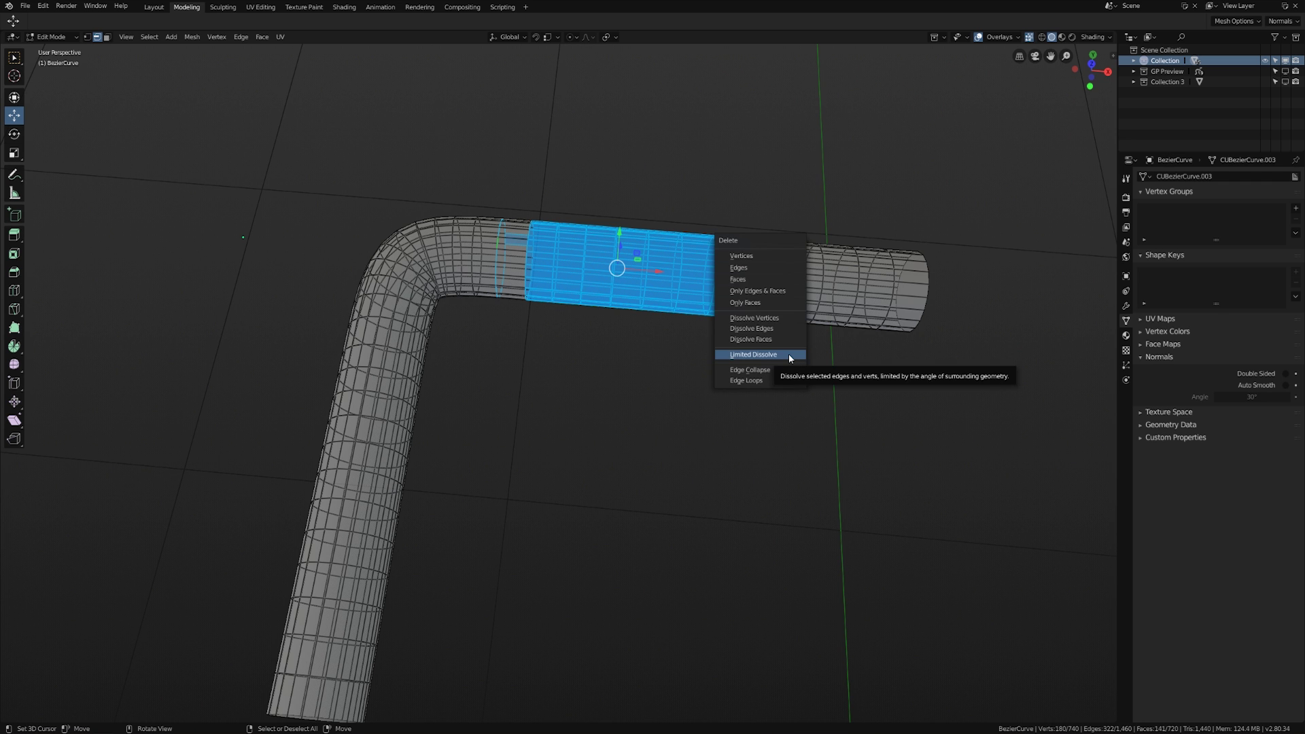
click(791, 358)
middle_drag(778, 370, 795, 527)
key(alt+z)
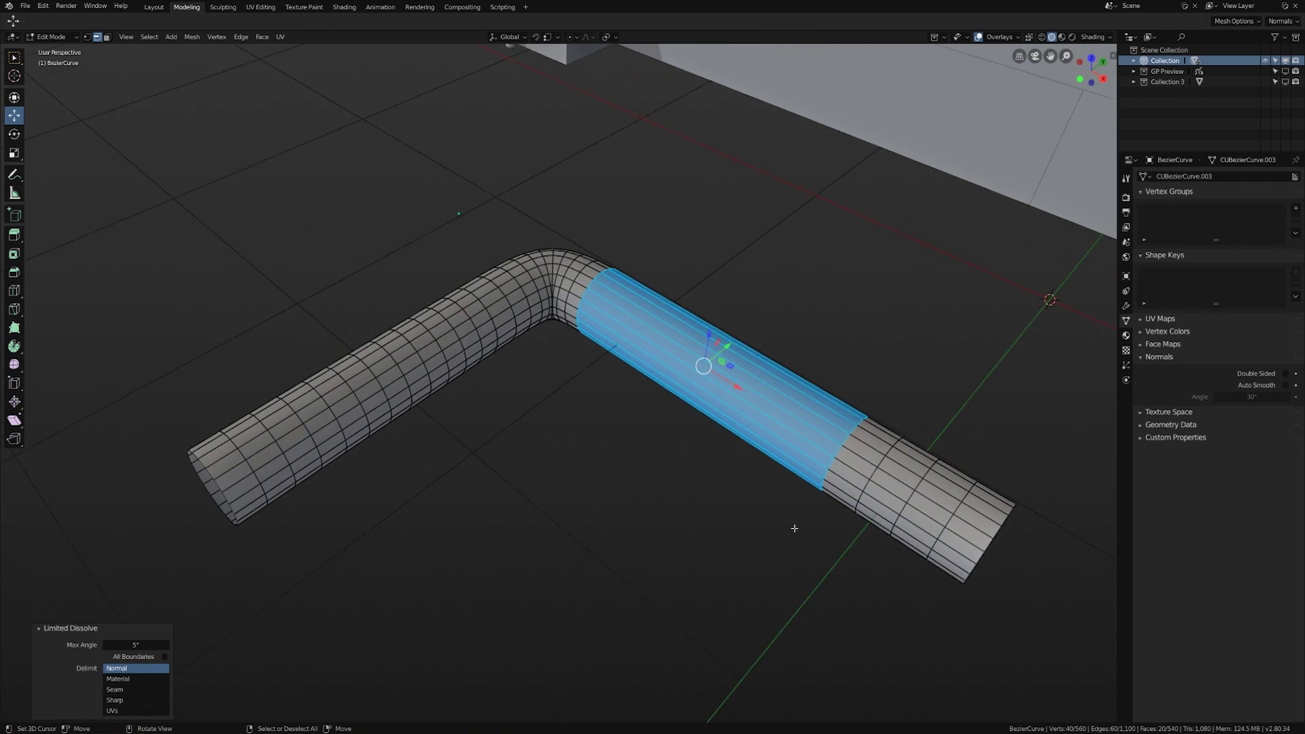
Collapse the two tiny neighbouring edges at the pinched point on the inside corner of the bend.
scroll(576, 320, up, 4)
mouse_move(579, 267)
shift+middle_down()
mouse_move(602, 387)
mouse_move(615, 300)
mouse_move(656, 251)
mouse_move(640, 380)
mouse_move(661, 492)
mouse_move(638, 496)
shift+middle_up()
scroll(571, 339, up, 6)
key(alt+z)
key(z)
key(alt+z)
mouse_move(699, 345)
middle_down()
mouse_move(679, 356)
mouse_move(663, 497)
mouse_move(635, 469)
mouse_move(603, 329)
mouse_move(578, 339)
mouse_move(711, 341)
middle_up()
scroll(678, 355, up, 3)
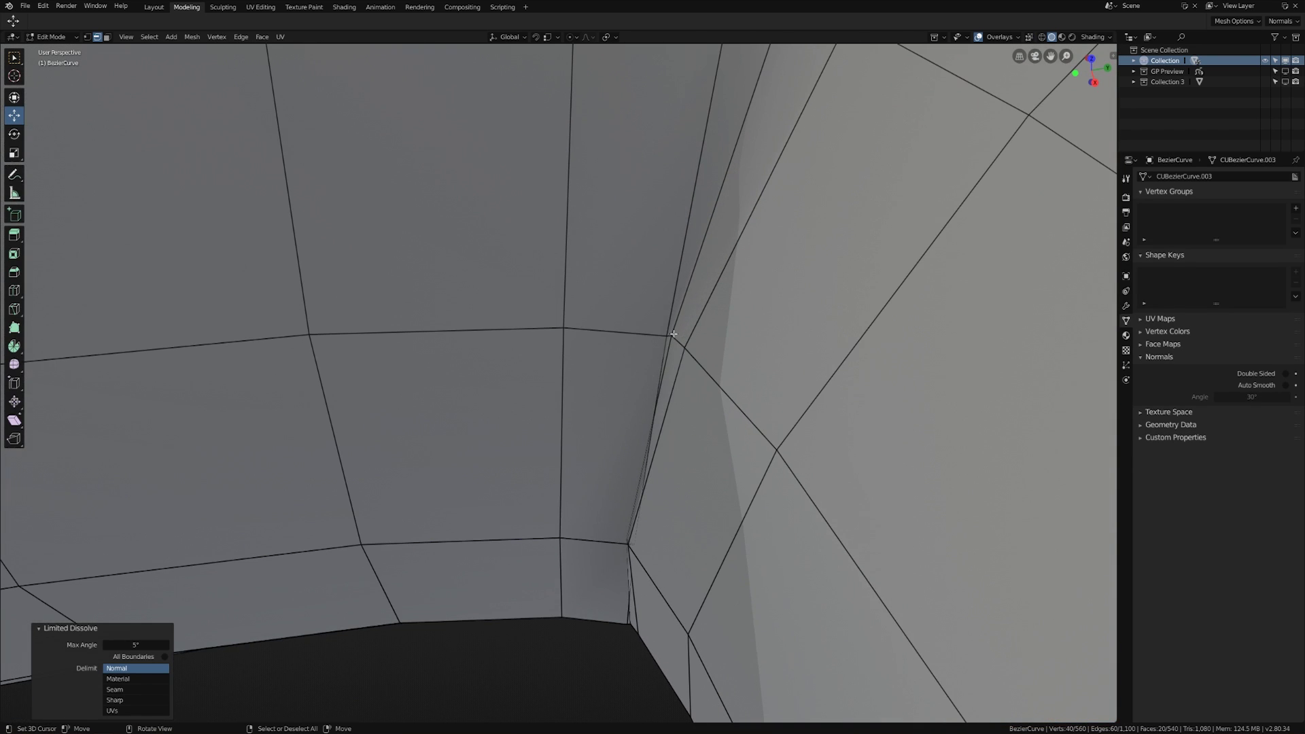
click(673, 334)
click(670, 335)
click(668, 333)
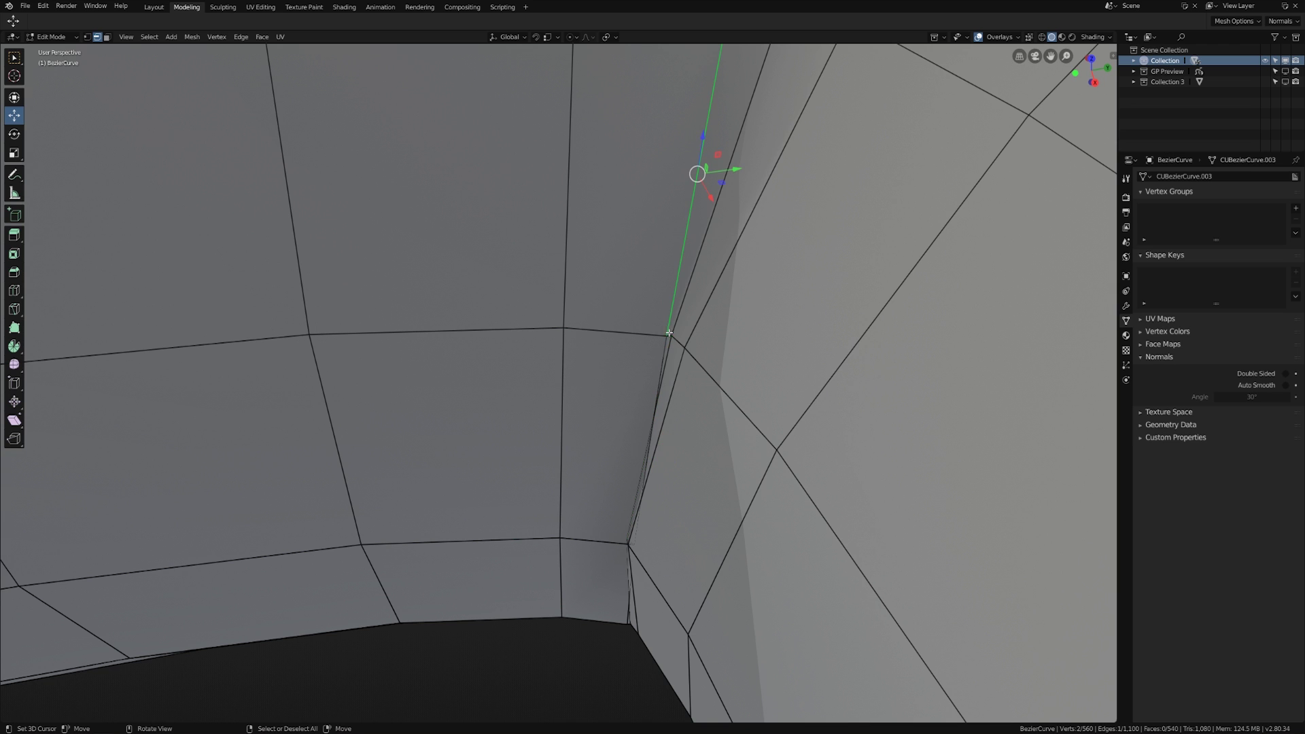
right_click(669, 335)
shift+right_click(678, 343)
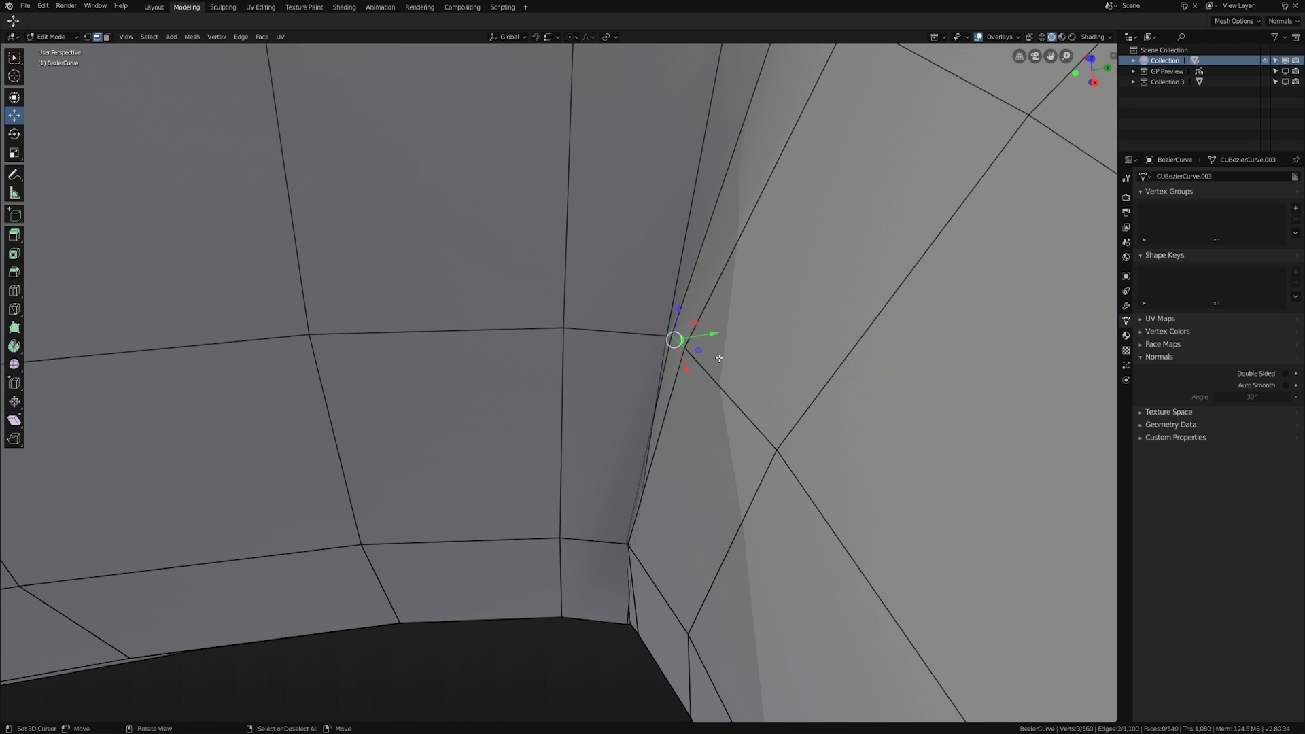
key(x)
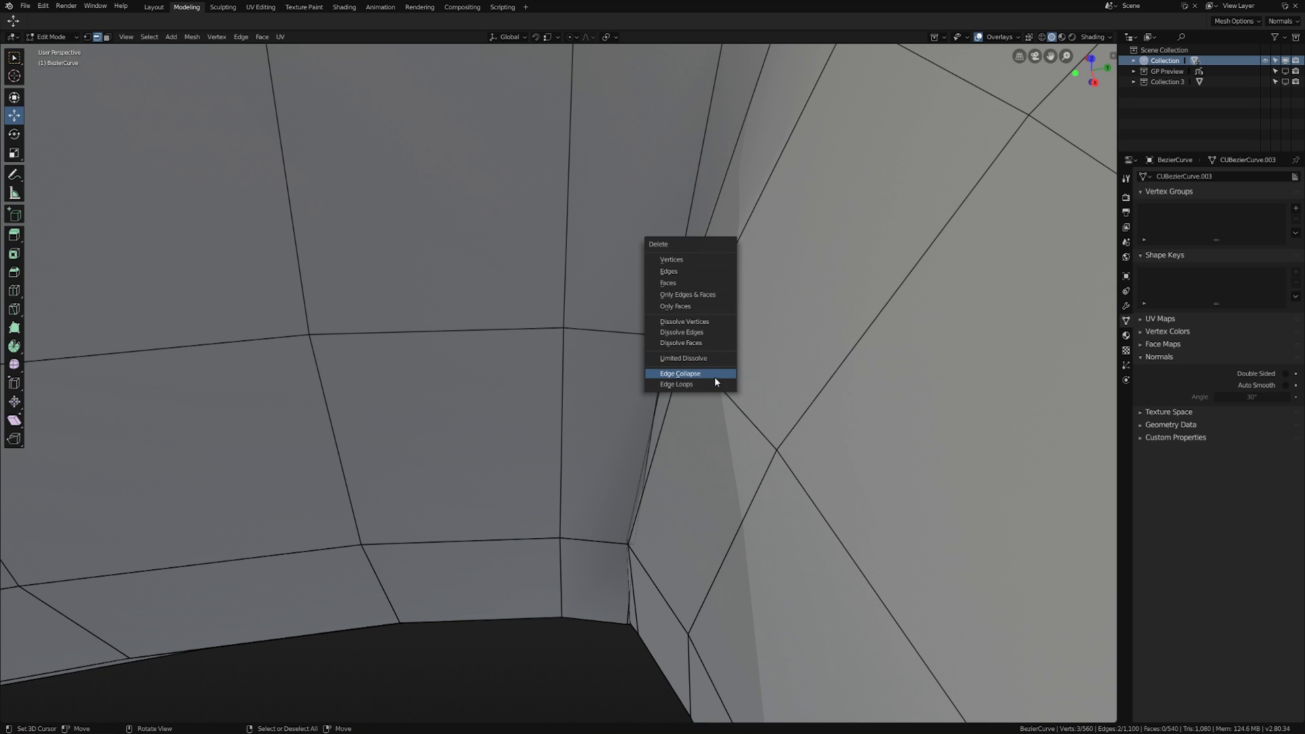
click(715, 377)
middle_drag(649, 491, 713, 469)
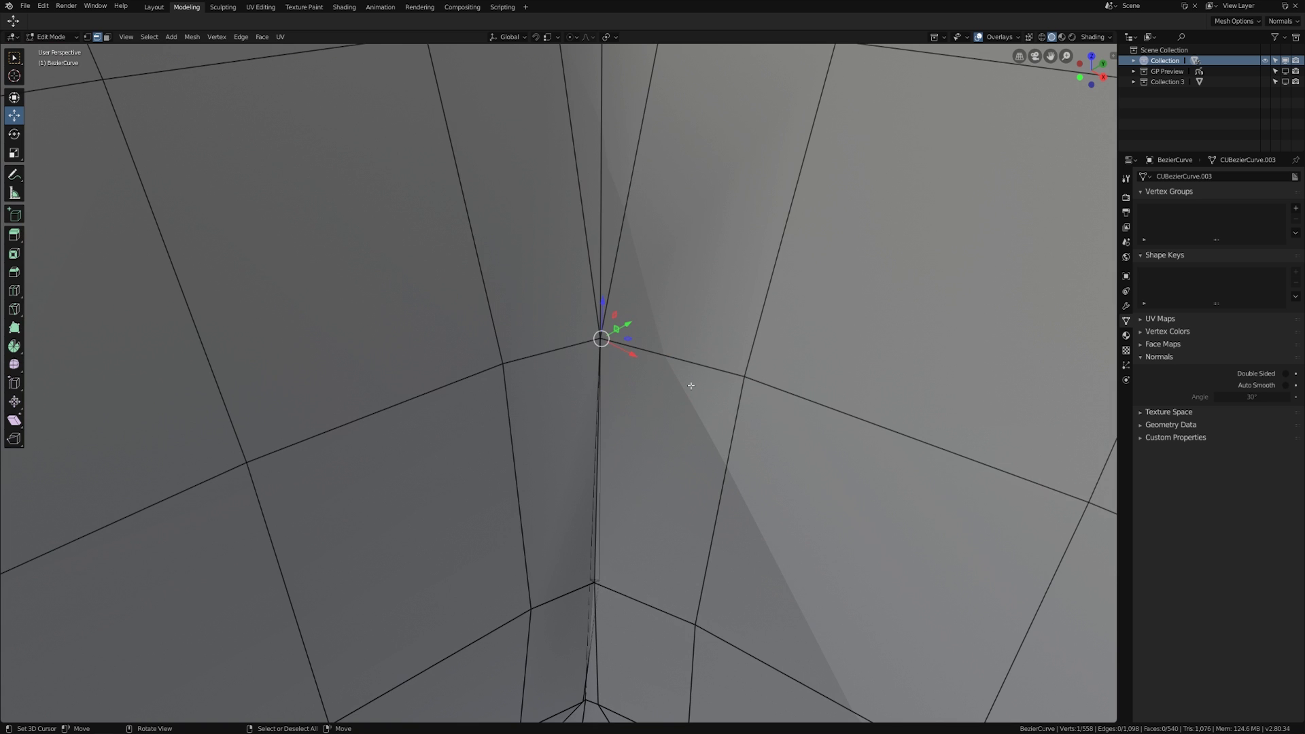
Collapse the next pair of tiny edges one row below on the bend's inner corner, box-selecting them in X-ray view.
shift+middle_drag(667, 536, 645, 346)
middle_drag(645, 346, 632, 544)
key(alt+z)
key(alt+a)
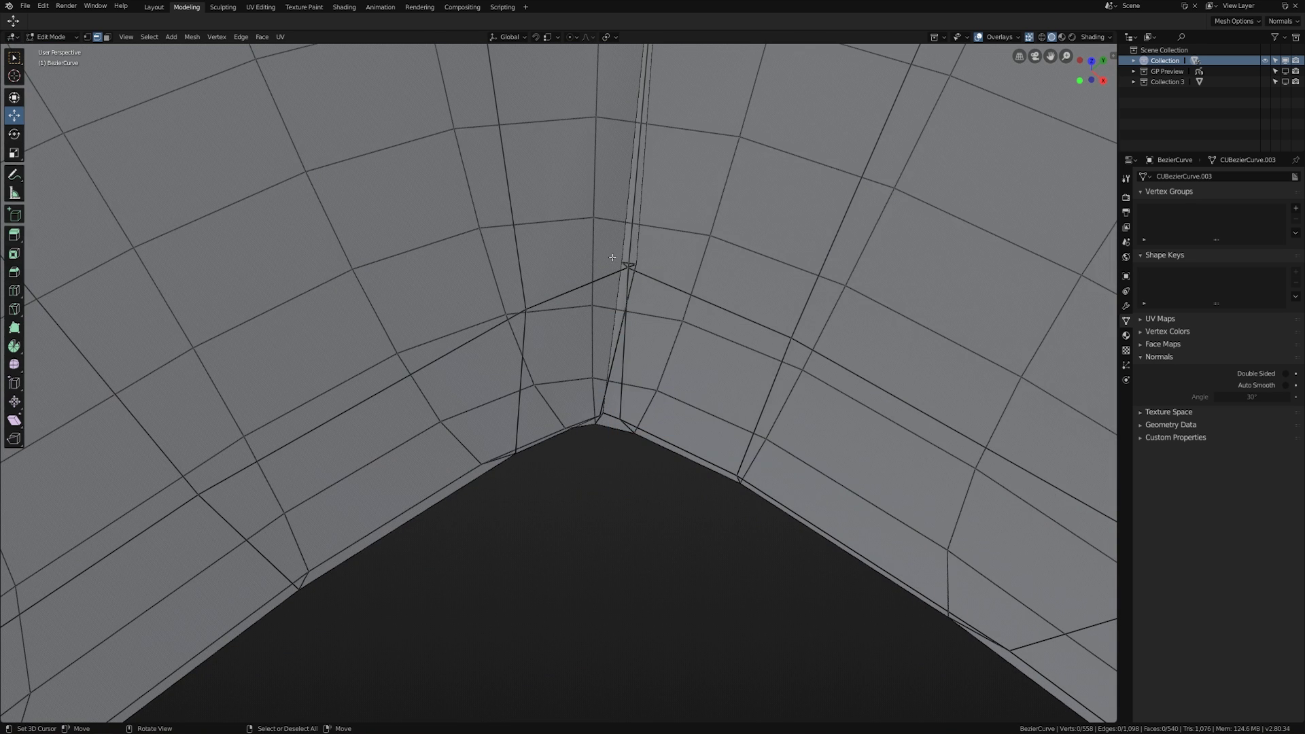
key(b)
drag(612, 251, 663, 280)
key(x)
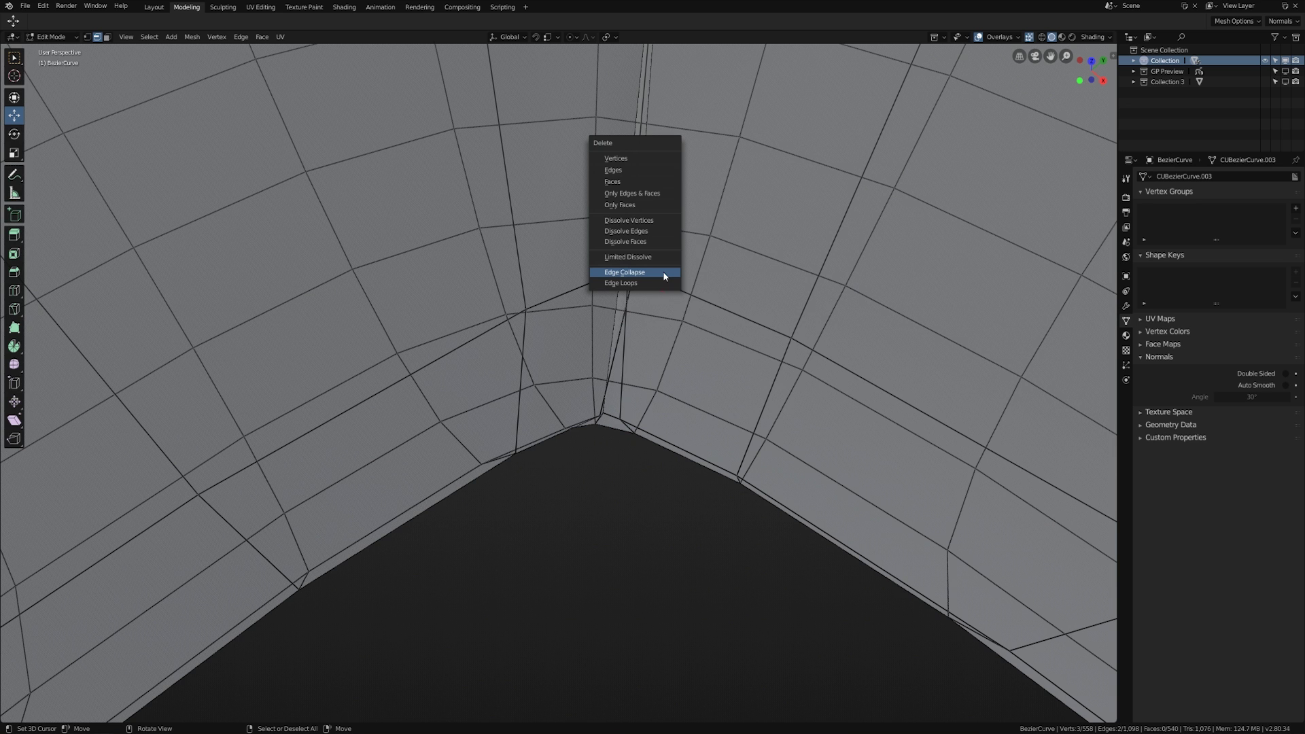
click(655, 271)
key(alt+z)
middle_drag(712, 450, 663, 527)
Select and collapse the remaining pair of tiny edges on the following row of the bend's inner corner.
scroll(665, 457, down, 4)
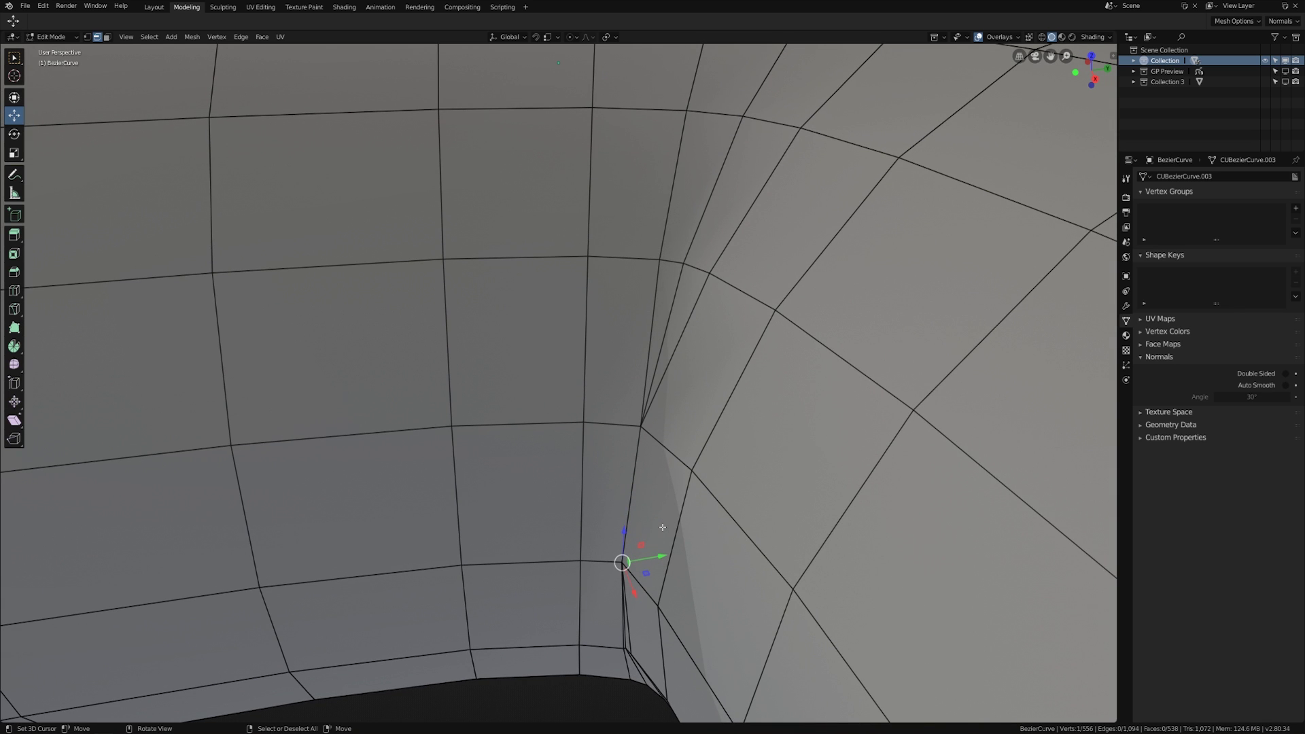
scroll(668, 497, down, 4)
shift+middle_drag(668, 497, 641, 397)
scroll(641, 397, up, 2)
middle_drag(615, 479, 673, 432)
shift+middle_drag(623, 524, 650, 450)
scroll(616, 460, up, 4)
scroll(615, 460, up, 3)
right_click(596, 432)
right_click(590, 439)
shift+right_click(579, 437)
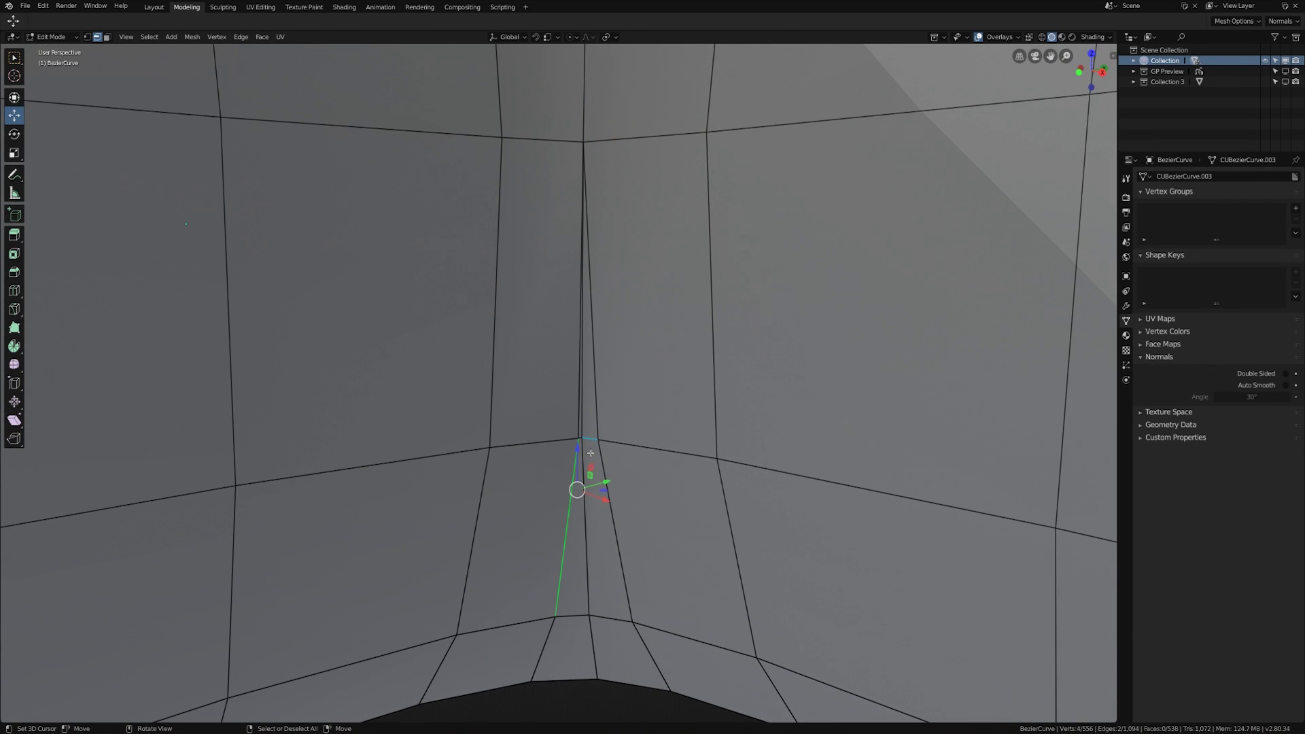
middle_drag(591, 449, 555, 481)
right_click(730, 436)
shift+right_click(717, 433)
key(x)
click(717, 437)
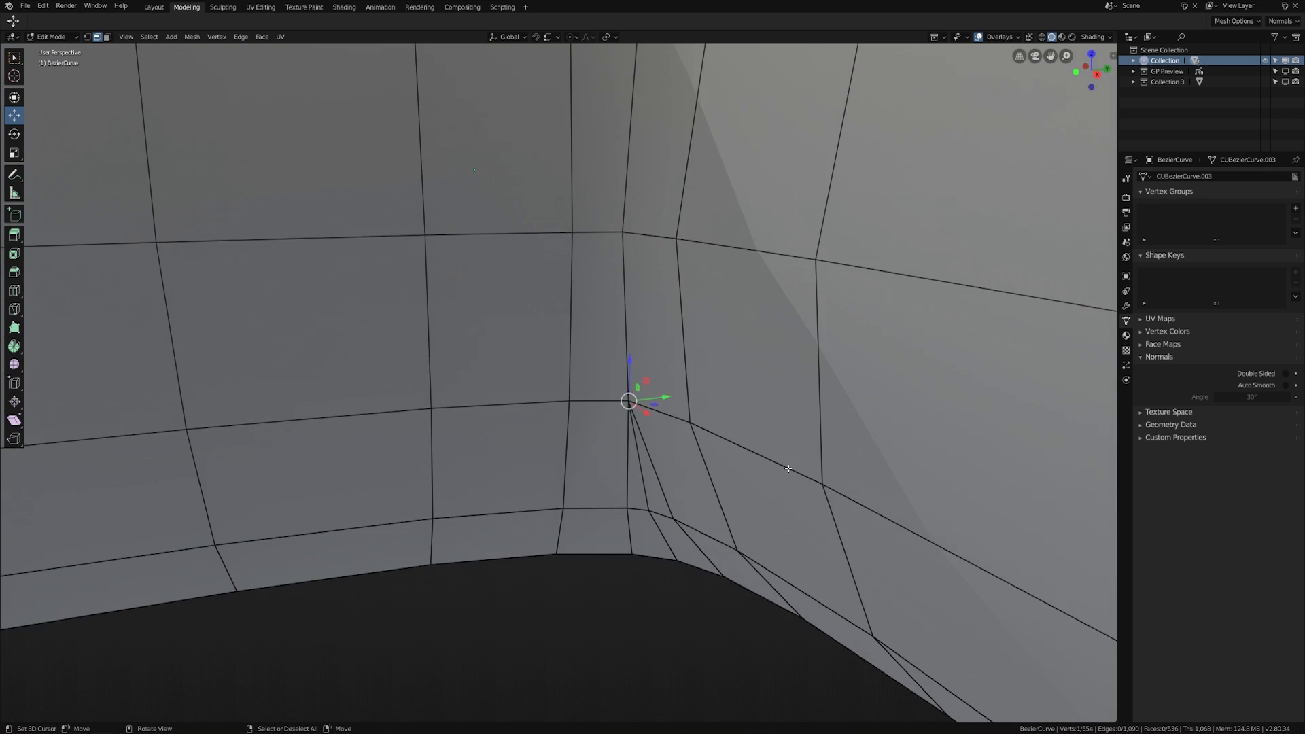
Duplicate an edge loop near the pipe's open end by the dissolved section and move the copy about -0.482 m along Y.
scroll(788, 469, down, 8)
middle_drag(702, 318, 760, 460)
scroll(761, 461, down, 4)
shift+middle_drag(742, 514, 753, 471)
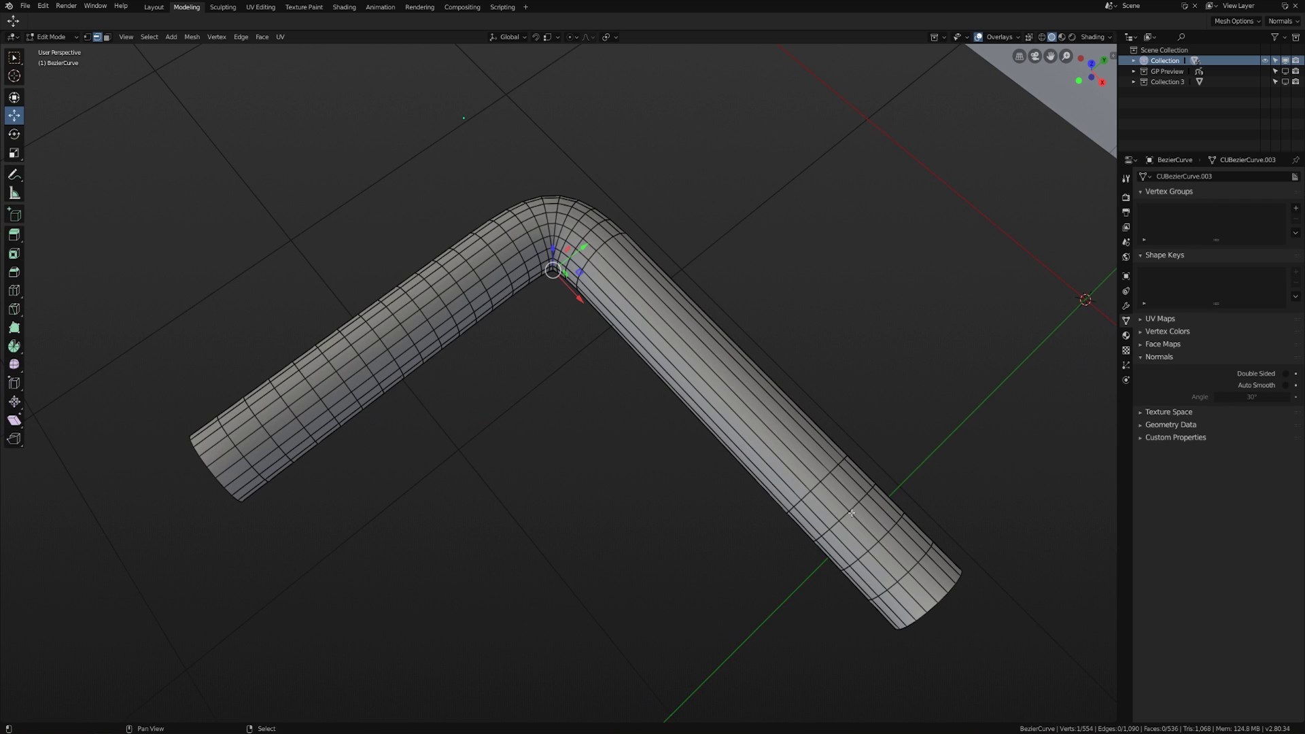
shift+middle_drag(847, 482, 752, 411)
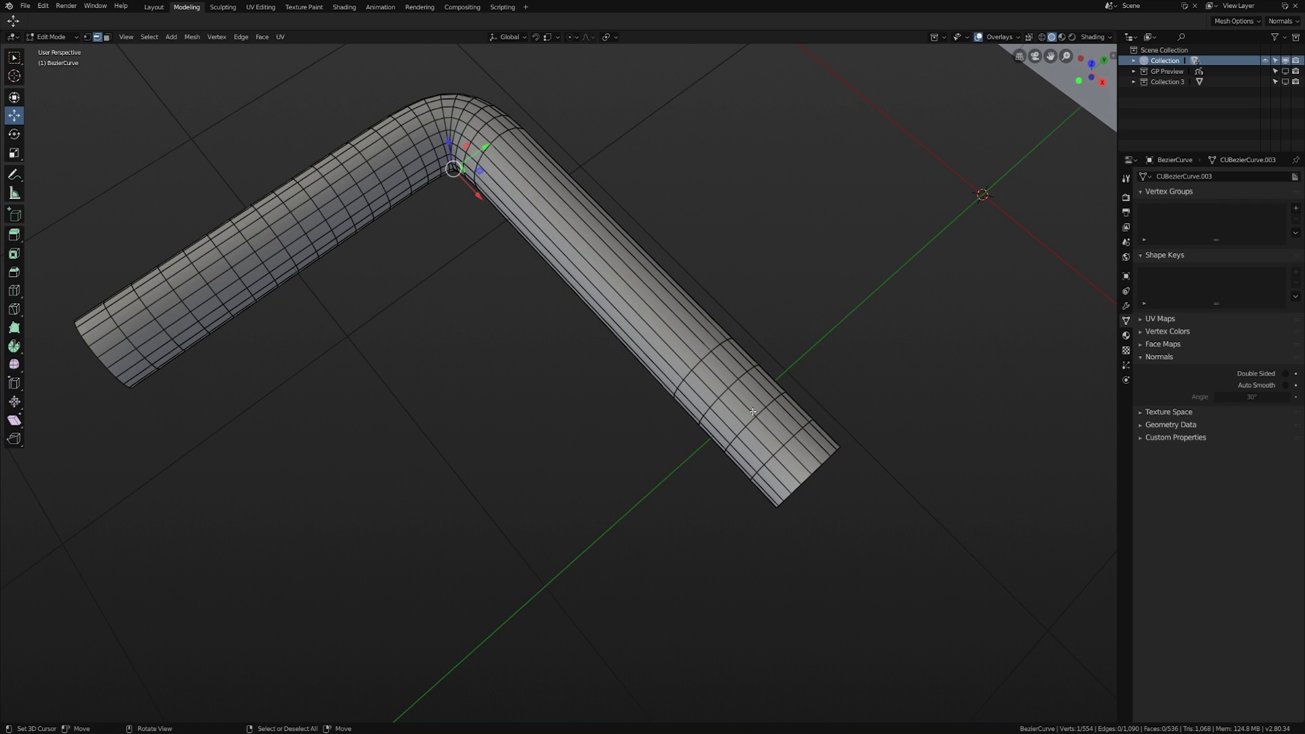
alt+click(738, 388)
shift+middle_drag(829, 421, 833, 377)
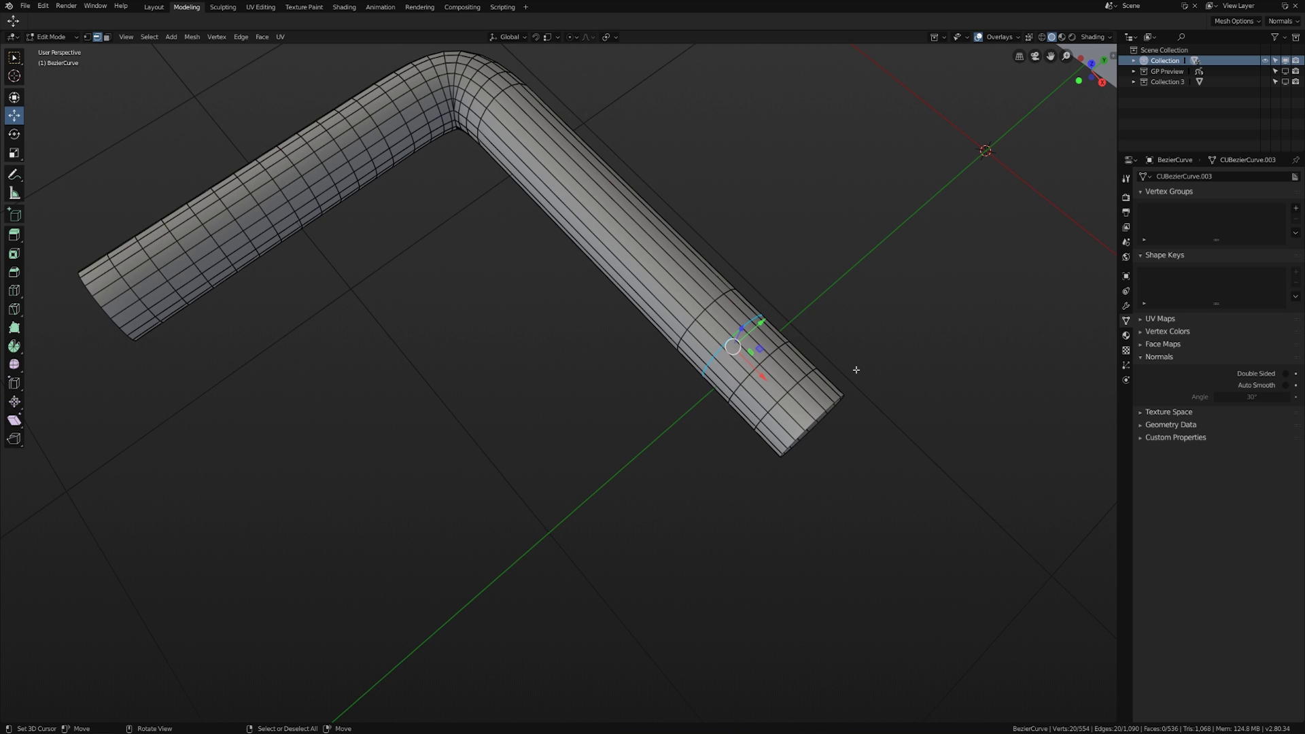
key(shift+d)
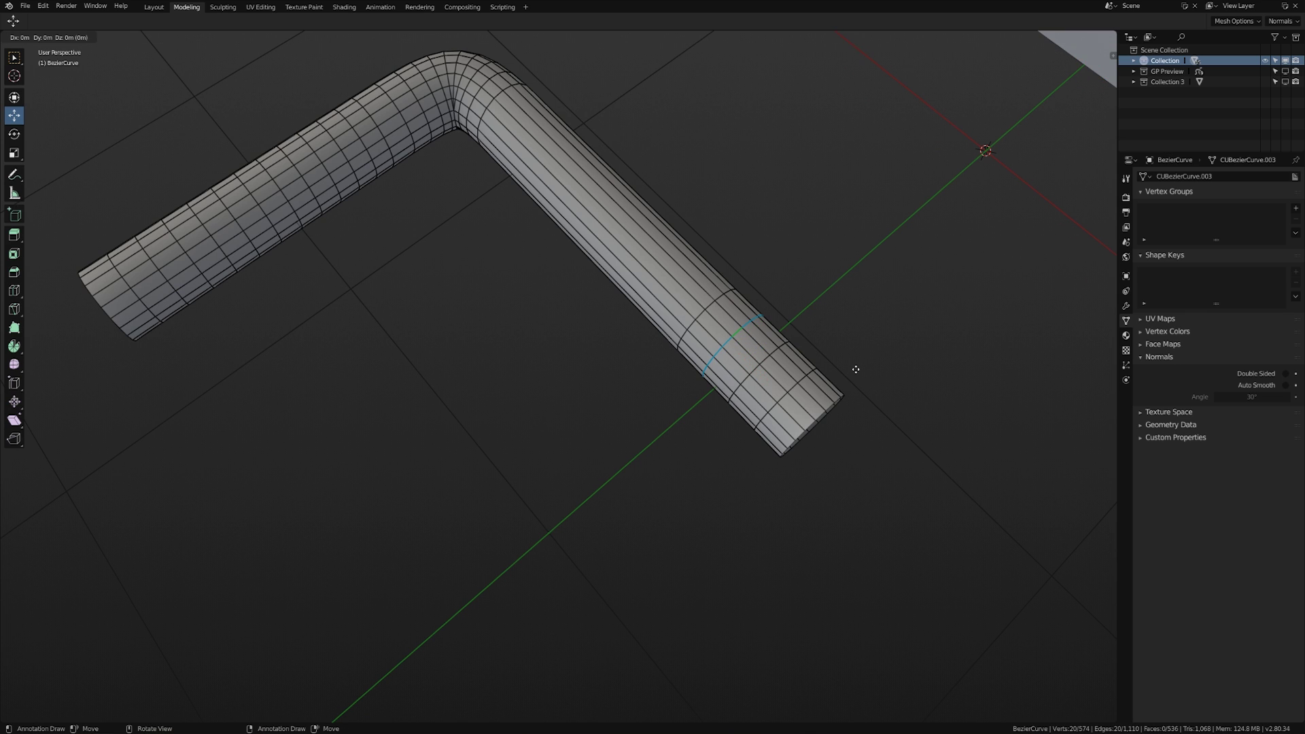
key(y)
click(780, 518)
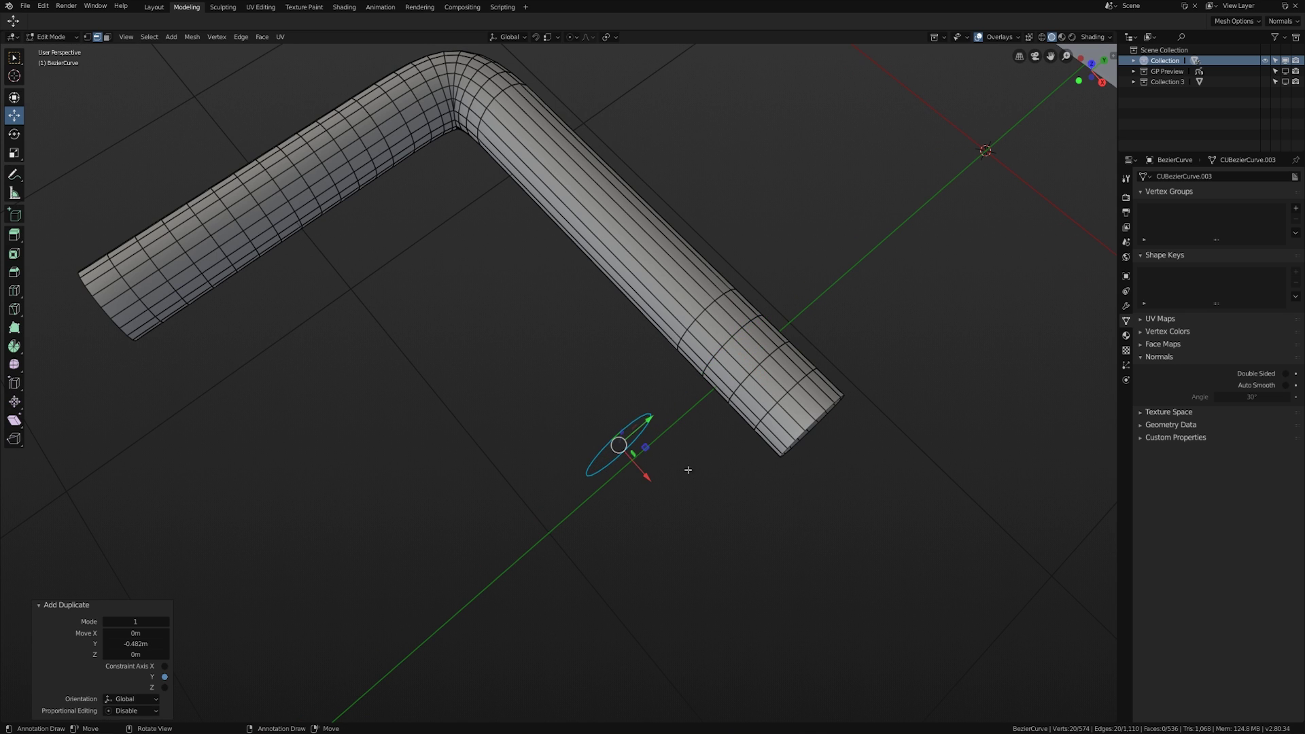
In top view, shift the duplicated ring about 0.344 m along X and extrude it back along X into a straight tube.
shift+middle_drag(687, 472, 740, 455)
key(KP_7)
drag(740, 378, 827, 381)
shift+middle_drag(836, 401, 836, 410)
key(e)
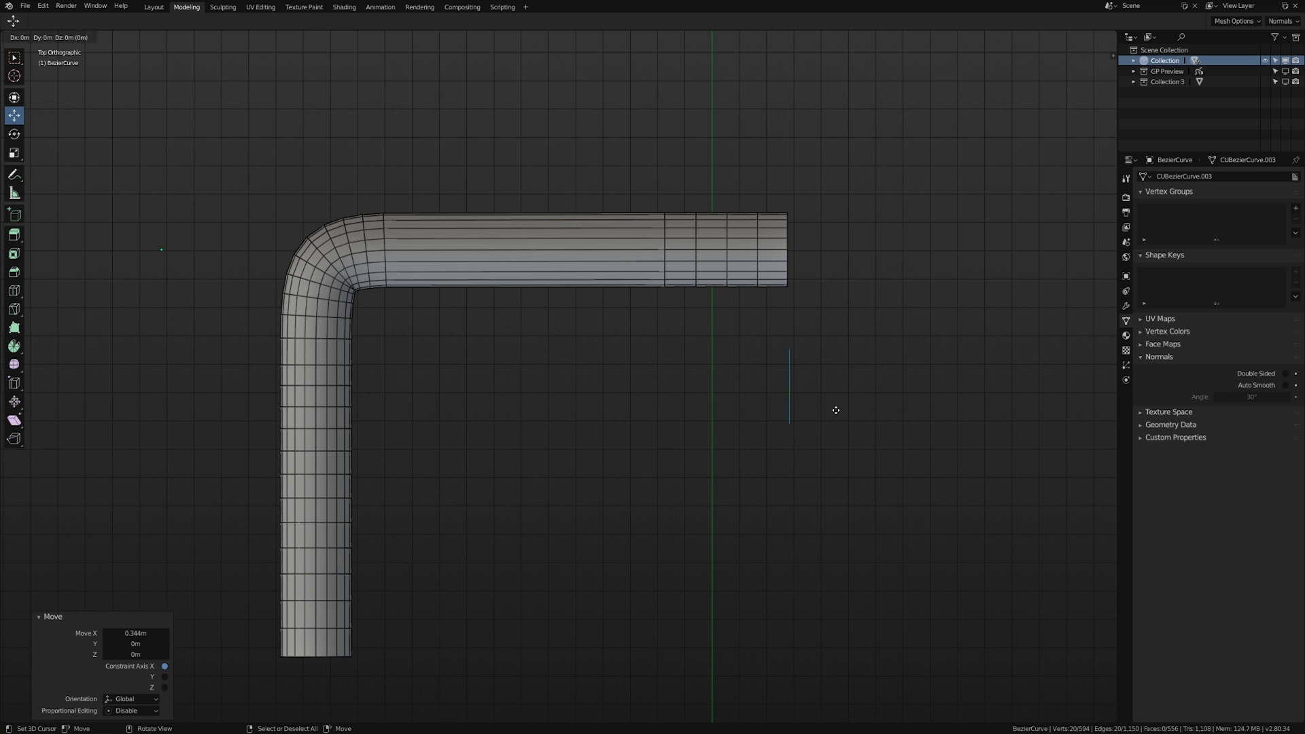
key(x)
click(657, 425)
Extrude the tube's end ring another -0.138 m or so along X and rotate it by -45°.
shift+middle_drag(712, 425, 780, 416)
key(e)
key(x)
click(751, 416)
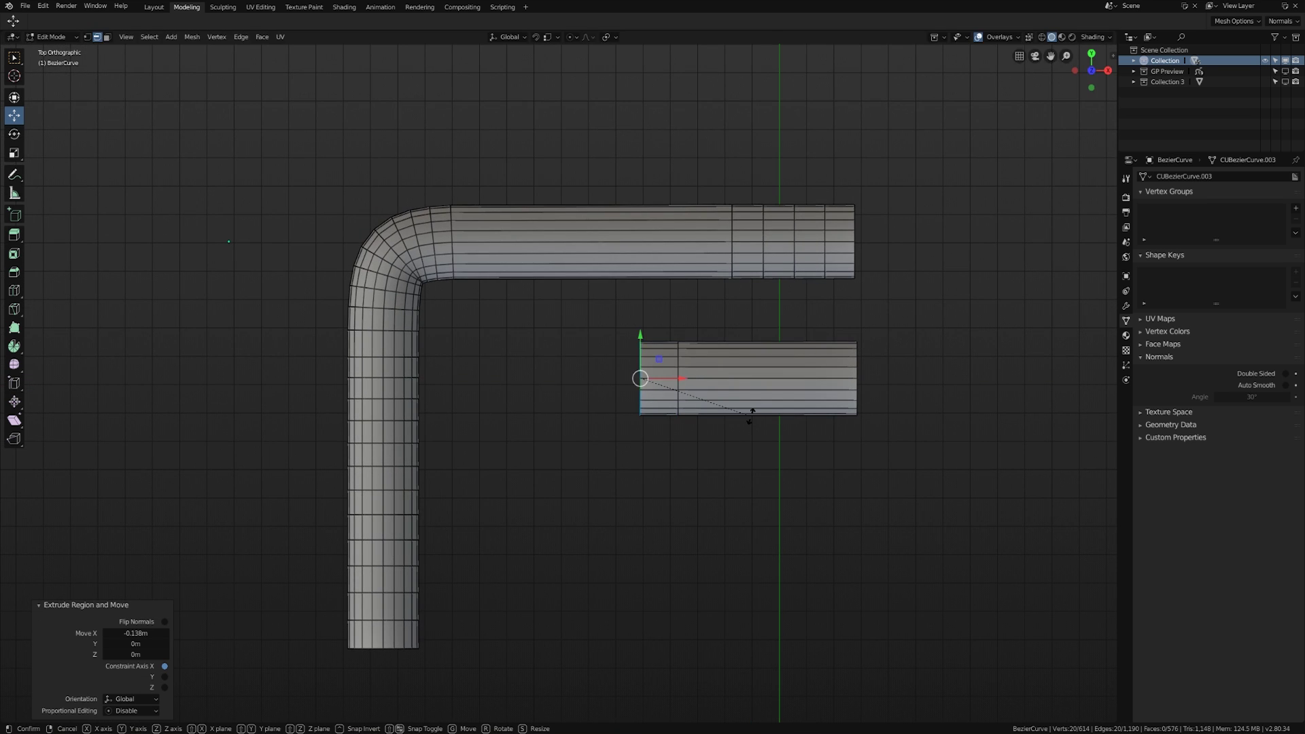
text(r-45)
key(Return)
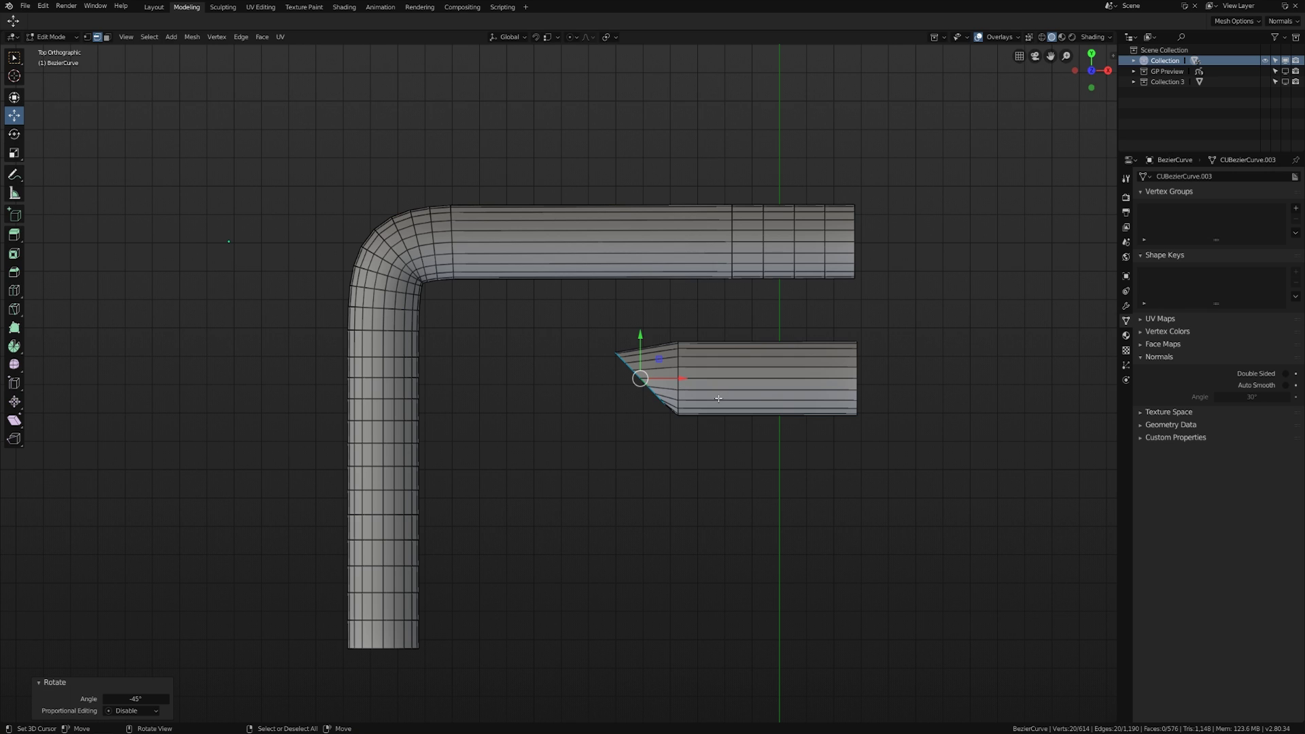
Extrude the slanted end ring about -0.251 m along Y and rotate the new ring by -45°.
key(e)
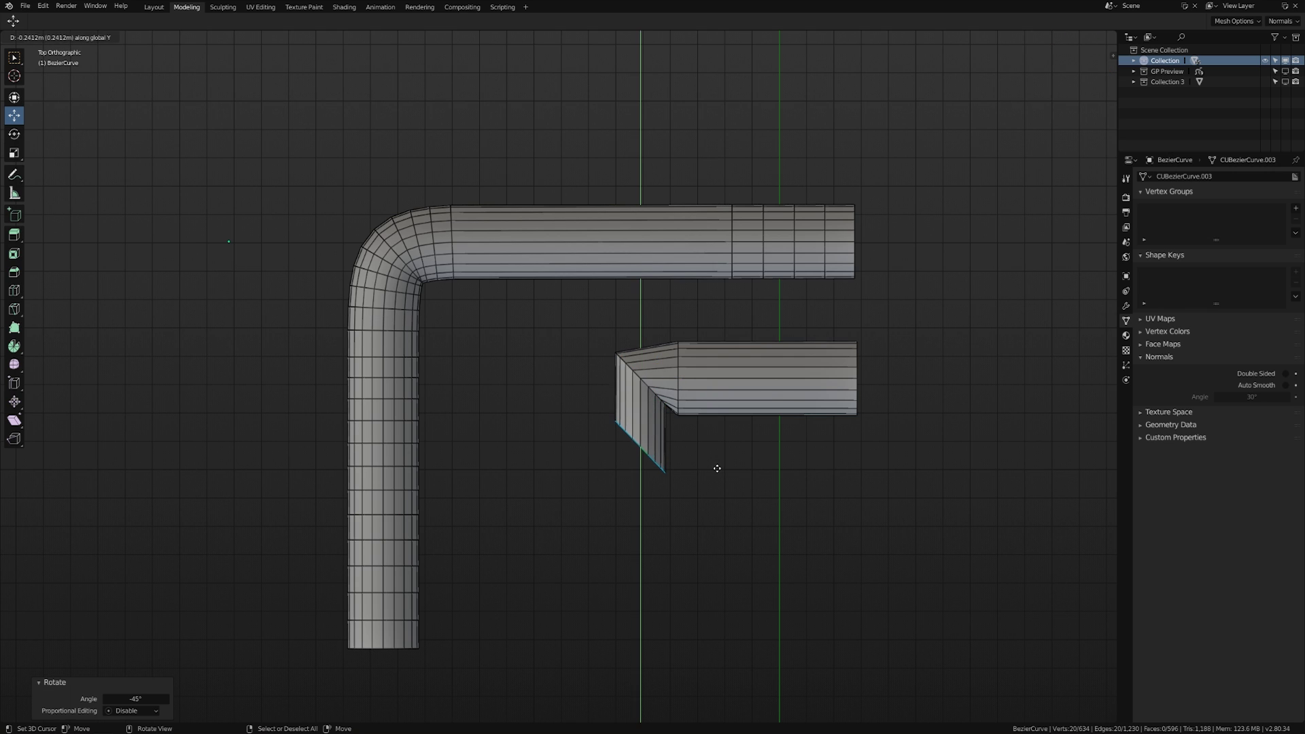
click(716, 466)
text(r45)
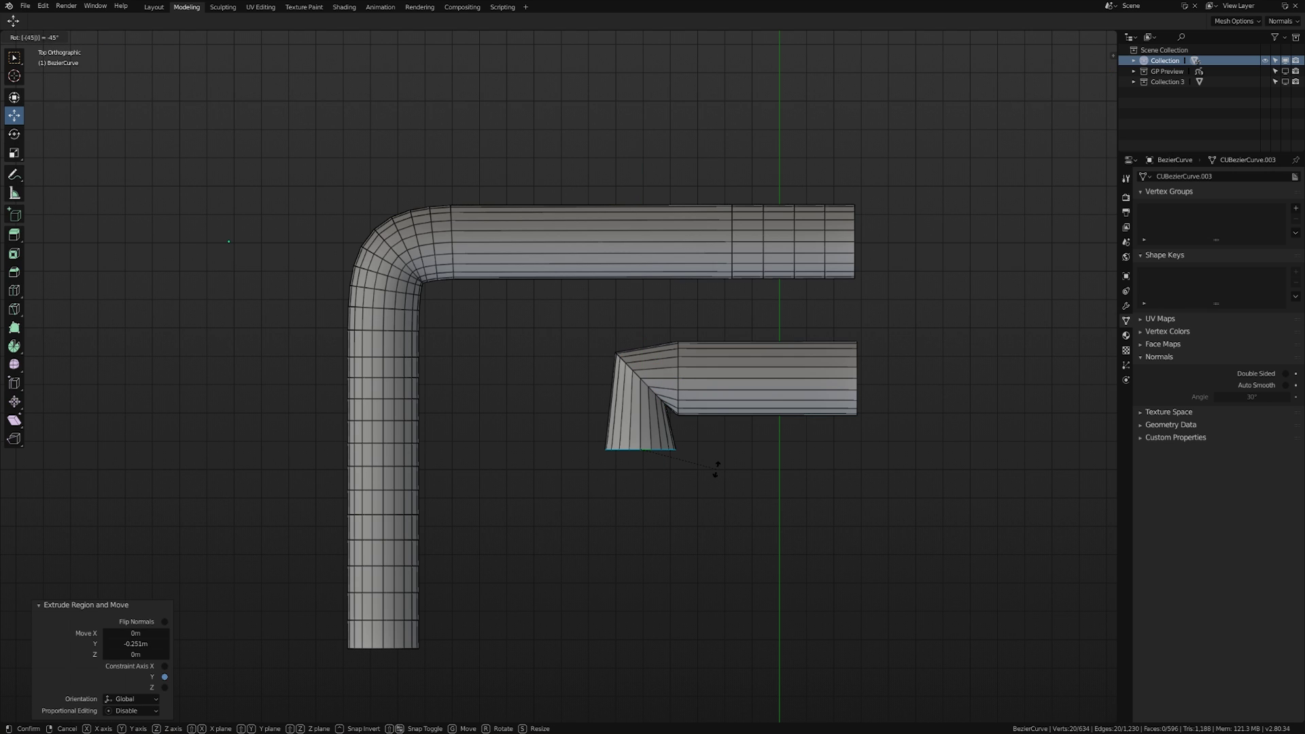
key(Return)
Move the new end ring about 0.0673 m along Y, closer to the diagonal ring.
key(g)
key(y)
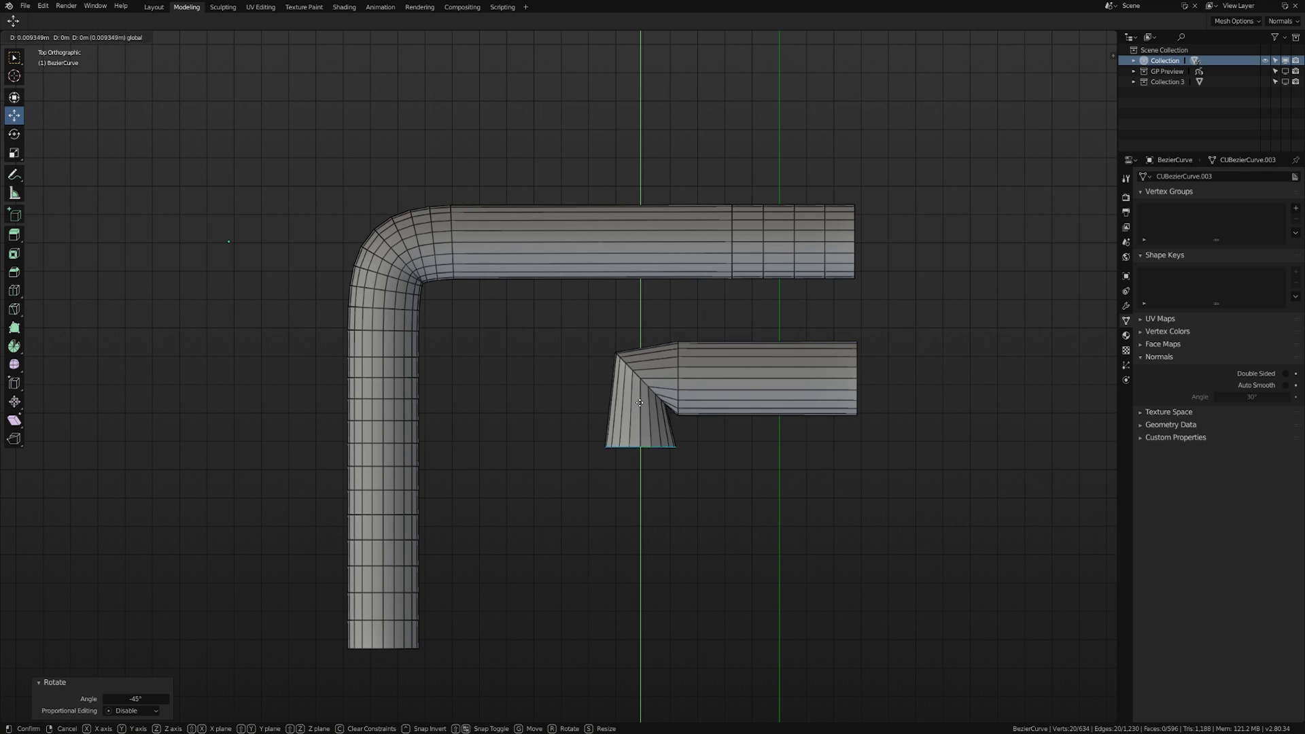
click(627, 388)
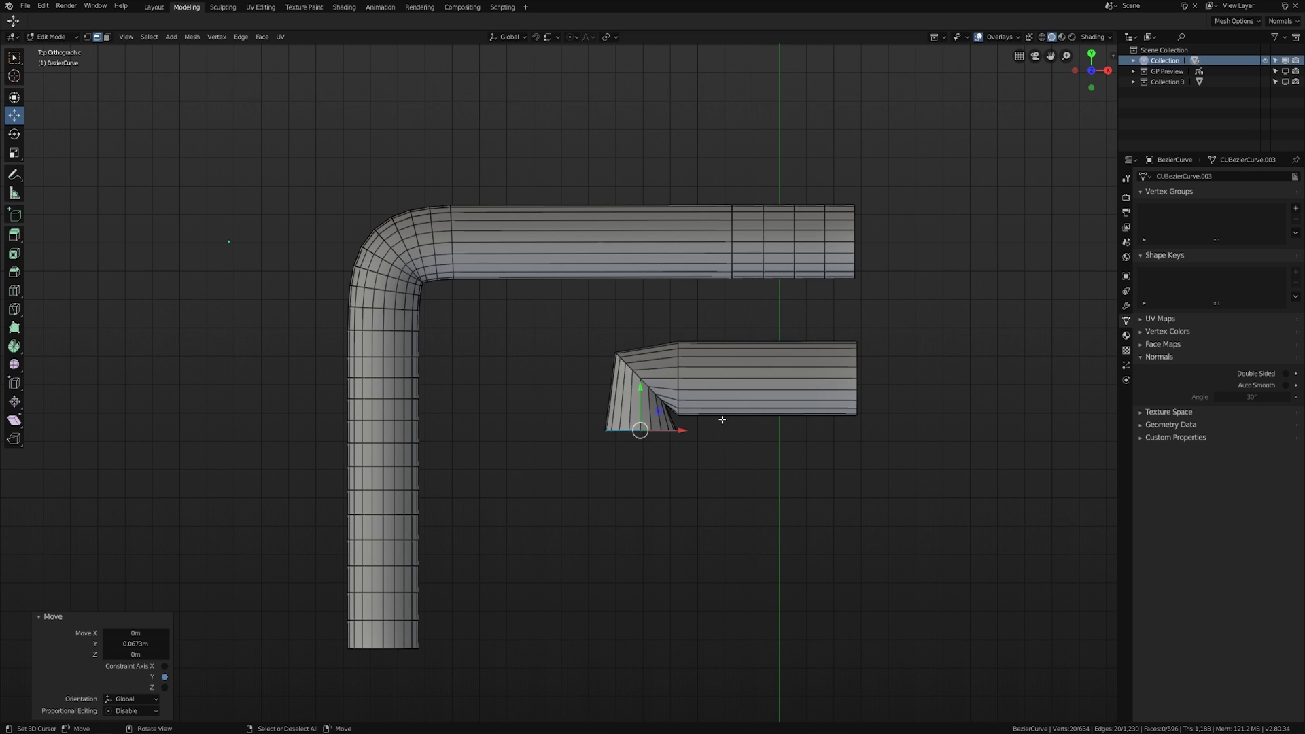
Move the diagonal ring about 0.0286 m in X and -0.048 m in Y, and the end ring -0.013 m and 0.0234 m.
scroll(672, 486, up, 2)
alt+click(623, 425)
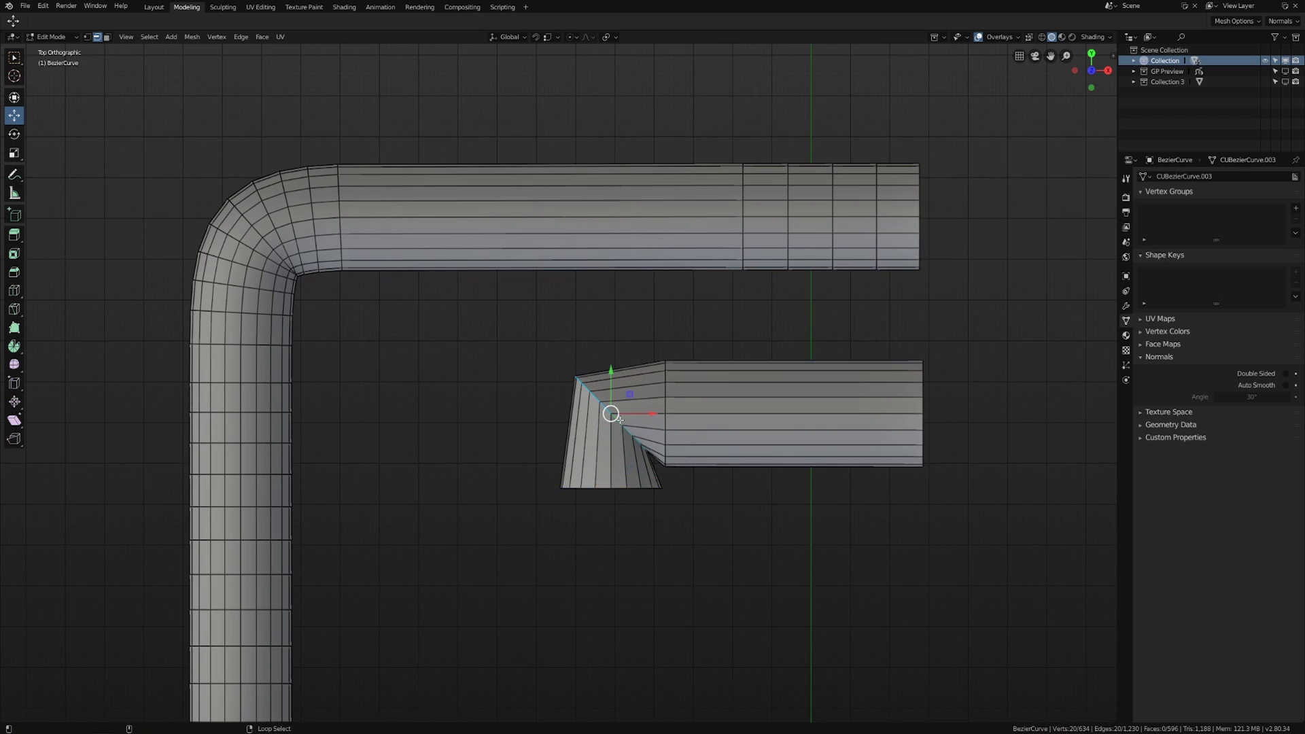
key(g)
click(648, 445)
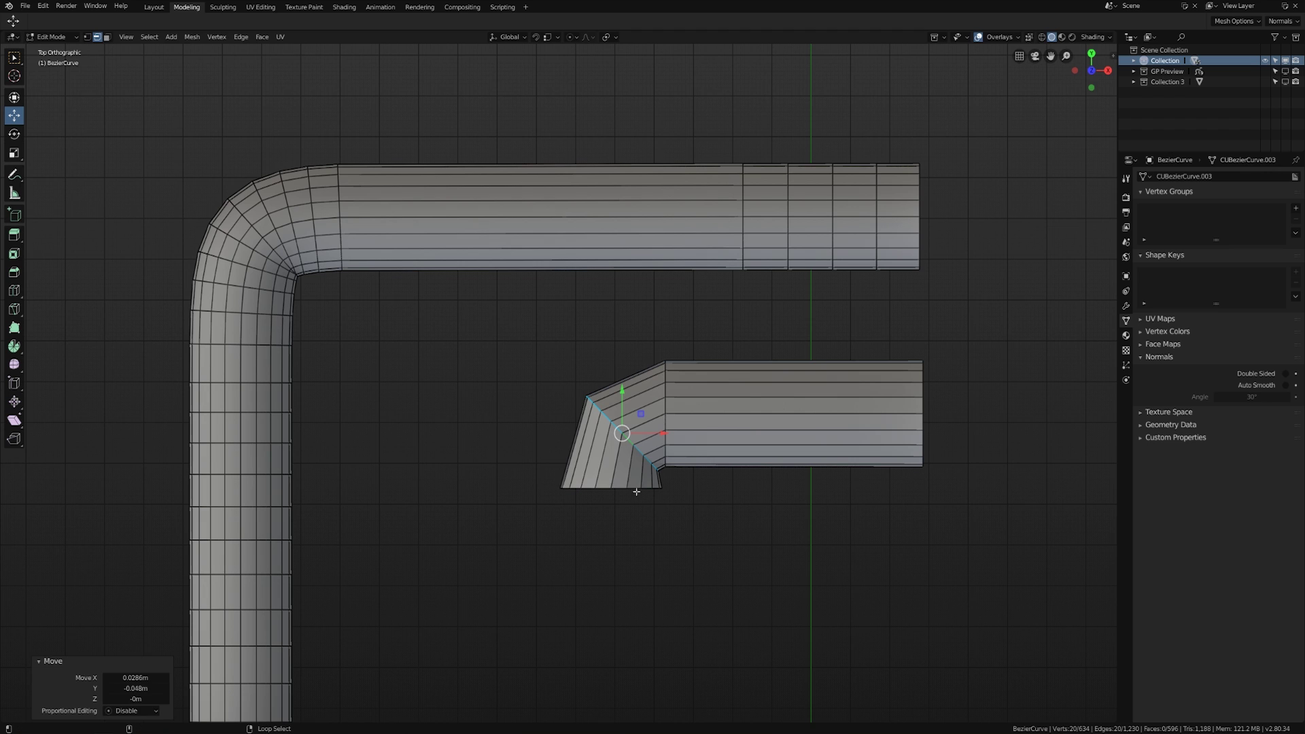
alt+click(633, 486)
key(g)
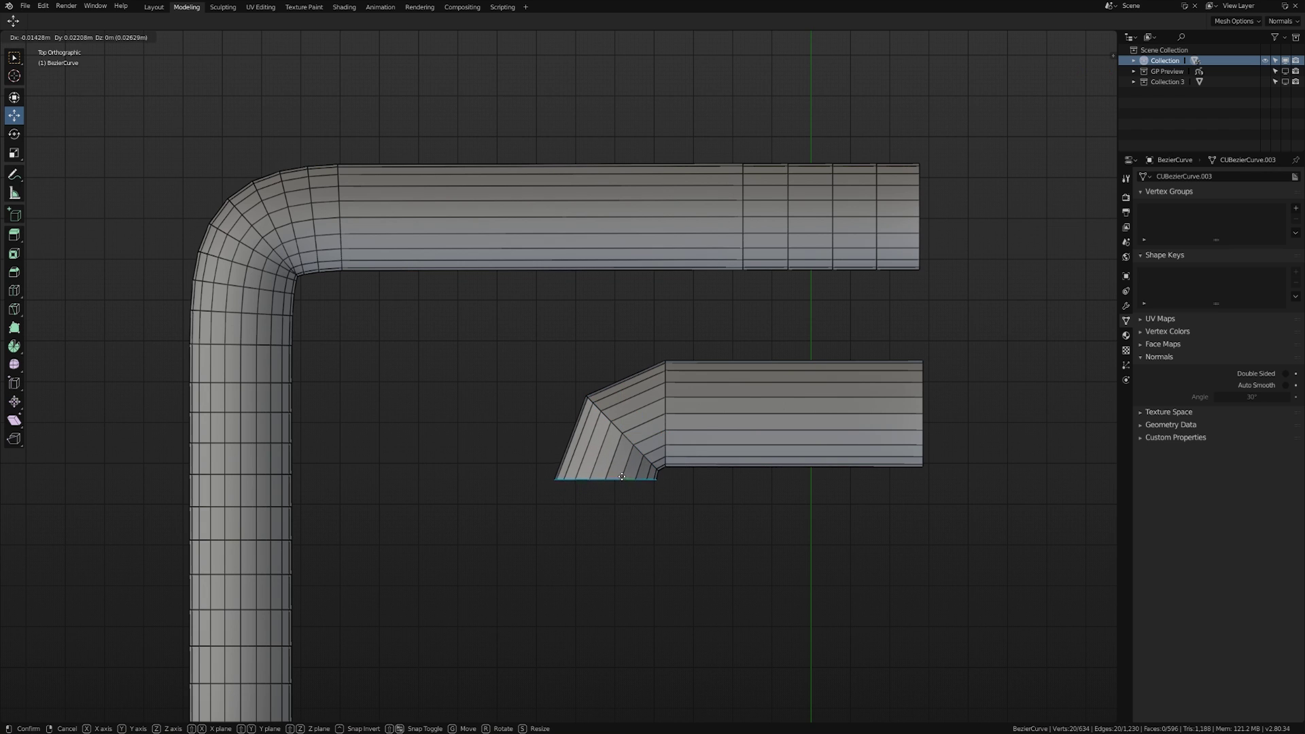
click(624, 475)
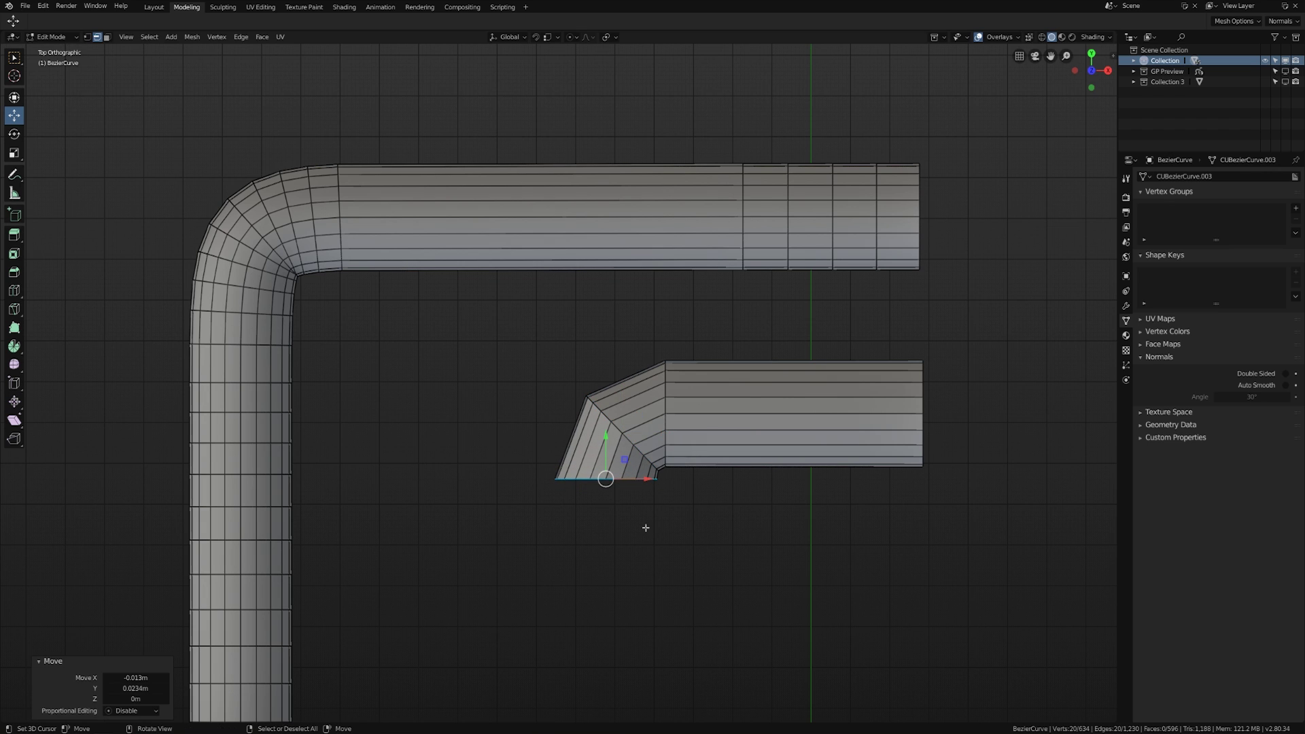
Extrude the new bend's end ring about -0.331 m along Y into a straight leg.
key(e)
key(y)
click(642, 661)
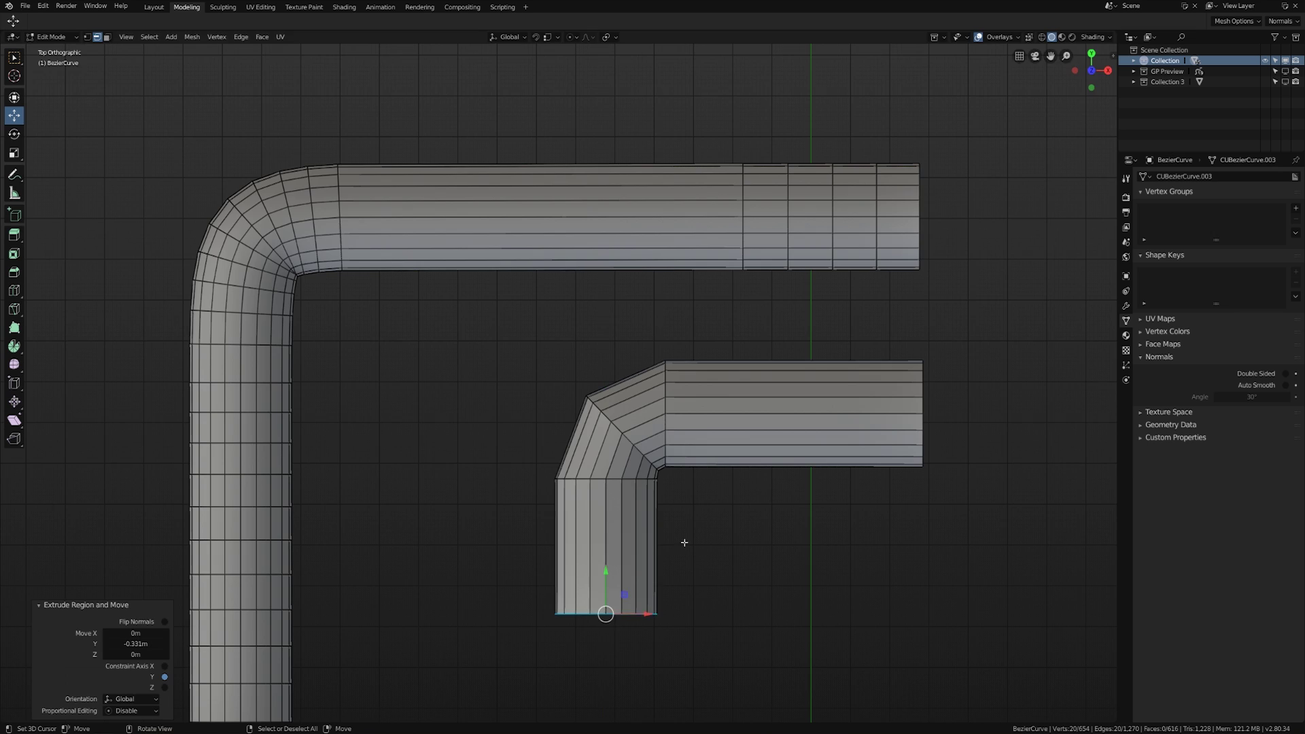
Try bevelling the new bend's diagonal ring with 10 segments, and undo the bevel and the last extrusion.
mouse_move(701, 507)
middle_down()
mouse_move(813, 478)
mouse_move(663, 466)
mouse_move(675, 501)
mouse_move(700, 504)
middle_up()
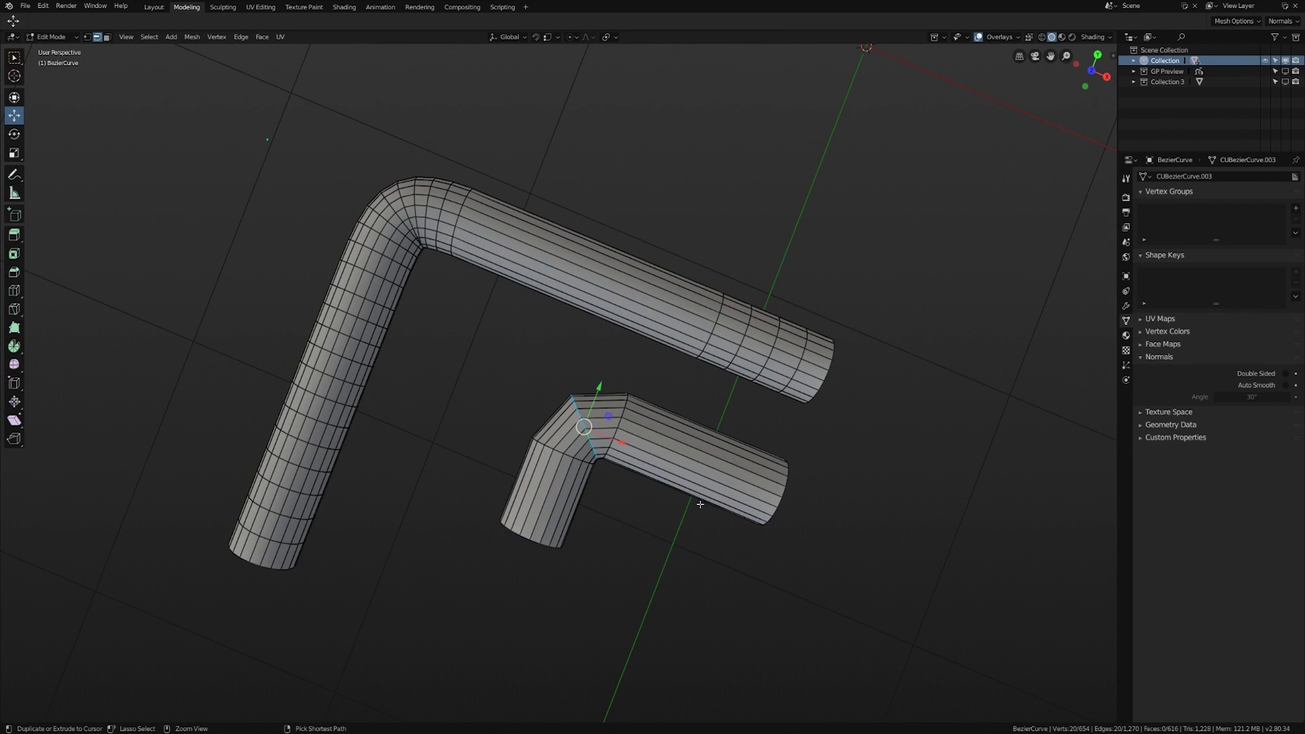
key(ctrl+b)
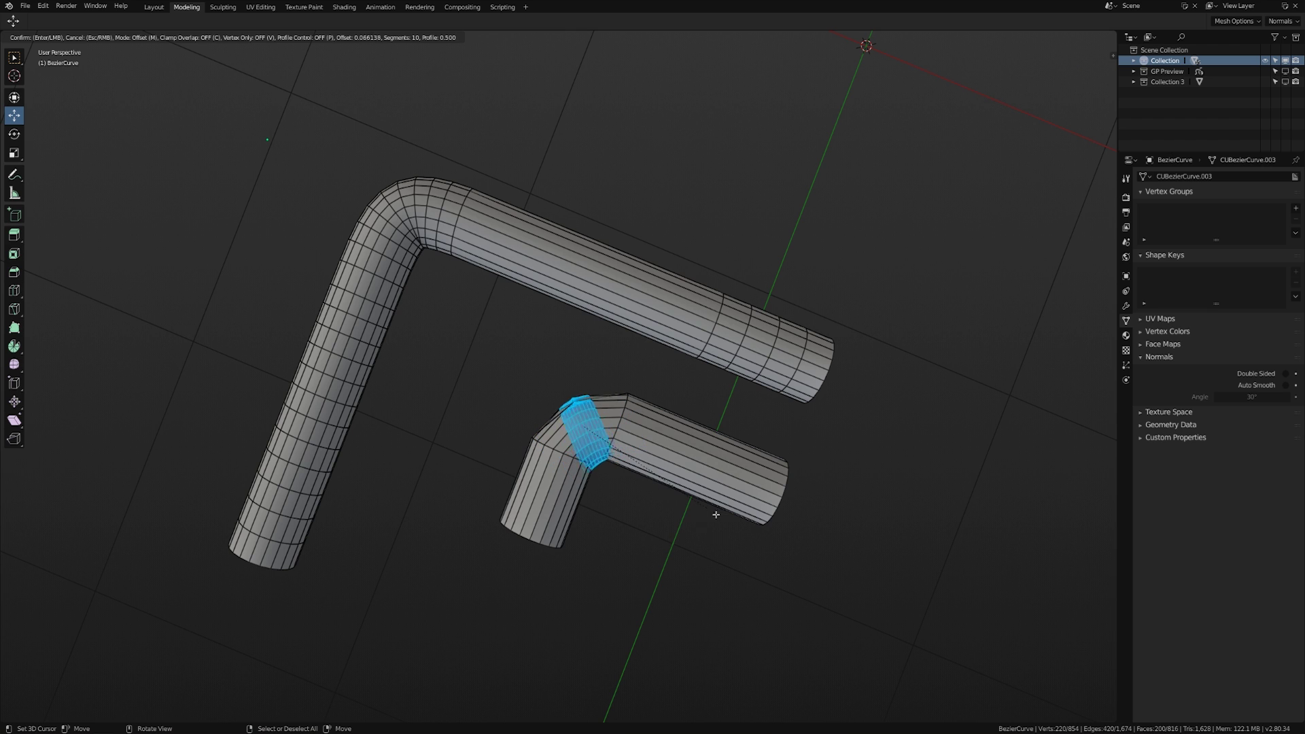
click(711, 527)
key(ctrl+z)
key(ctrl+z)
key(ctrl+z)
key(ctrl+z)
key(ctrl+z)
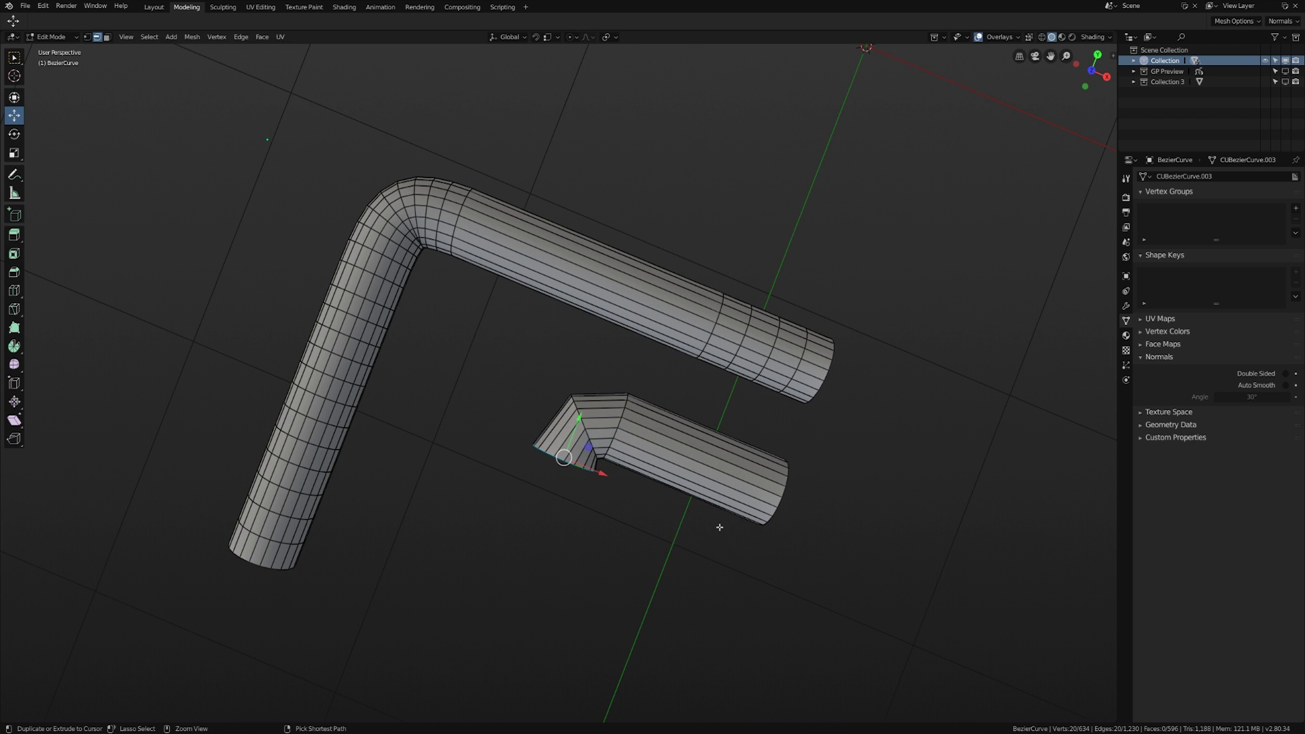
Undo the new bend's remaining extruded sections back to the straight short pipe, and look at it from the top view.
key(ctrl+z)
key(ctrl+z)
key(KP_7)
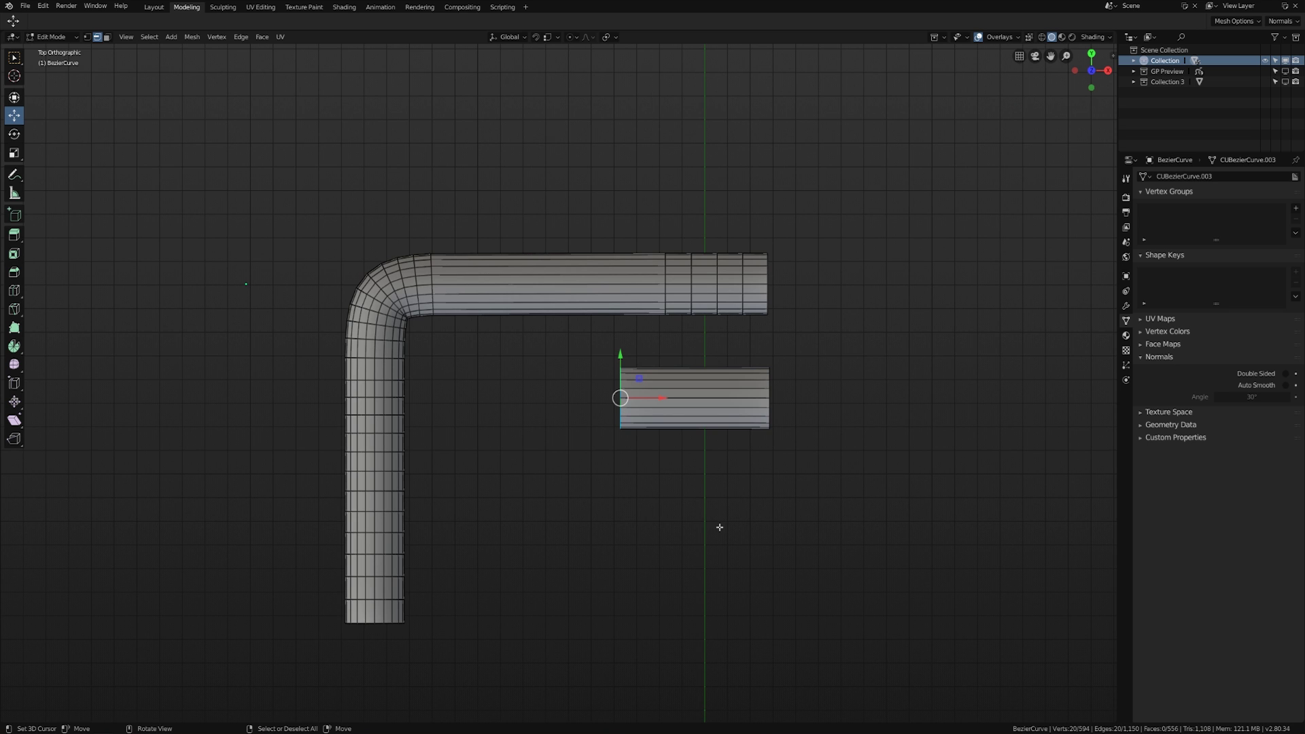
scroll(699, 504, up, 2)
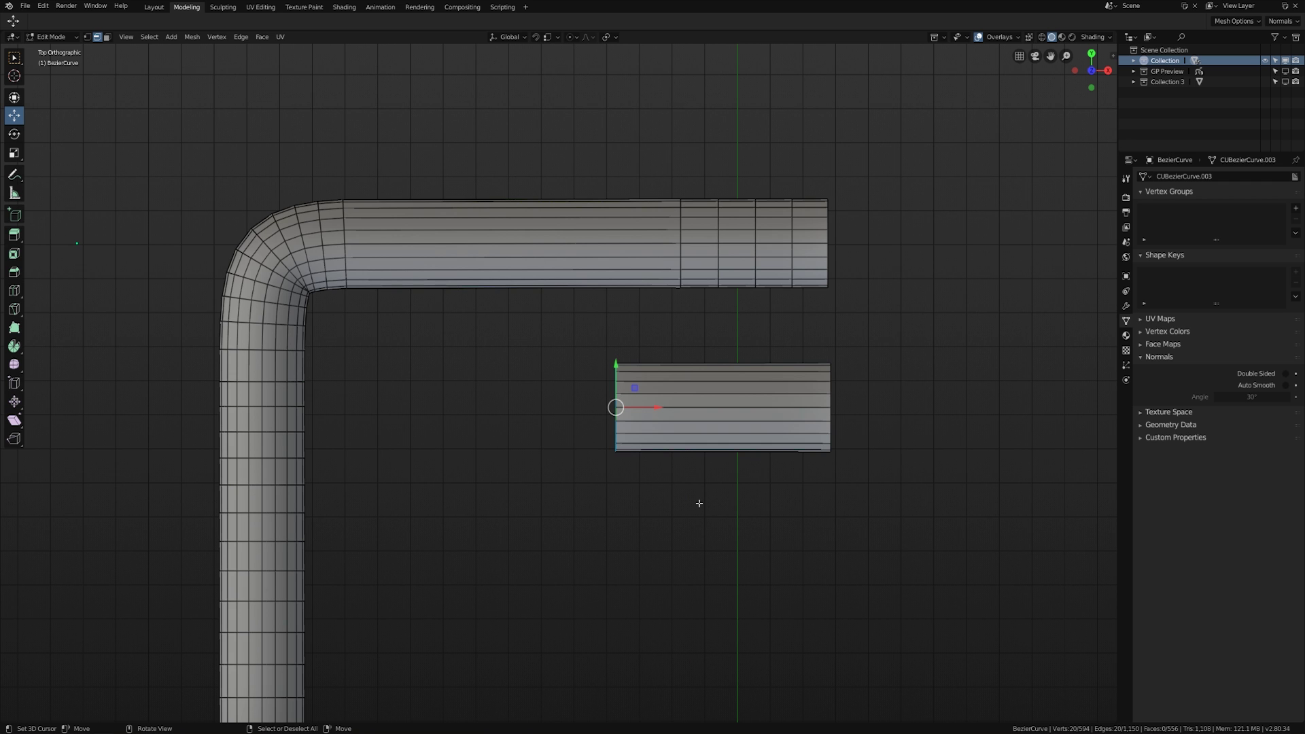
middle_drag(732, 494, 730, 441)
key(KP_7)
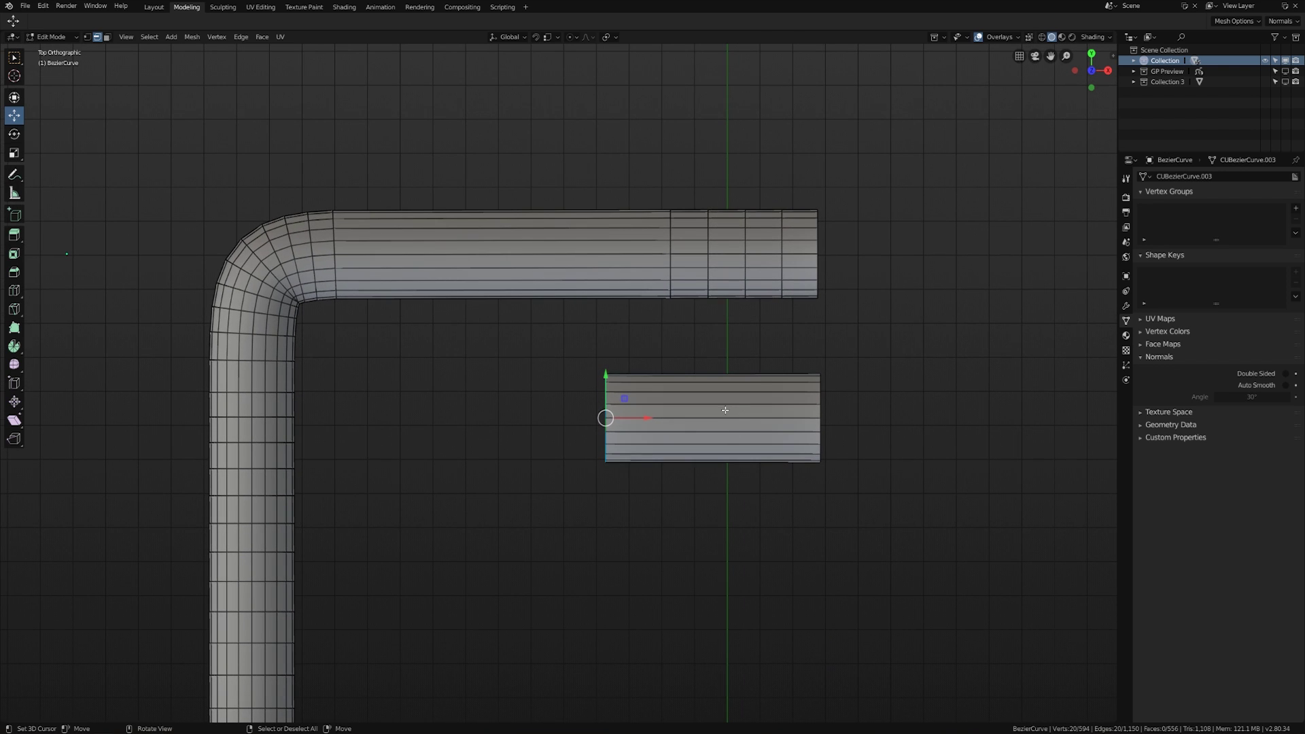
Try shearing a new edge loop around the short pipe by about -0.548 on the X axis, and delete that loop.
key(ctrl+r)
click(724, 410)
click(780, 438)
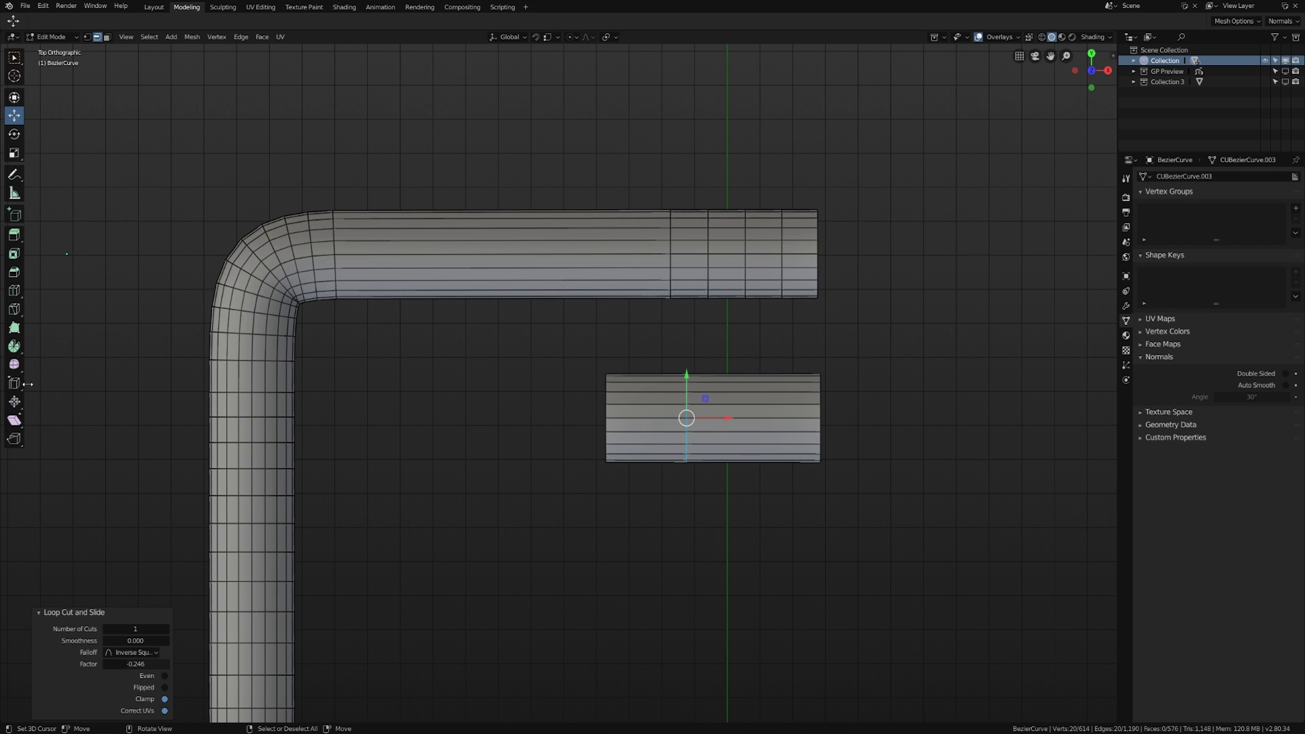
click(14, 420)
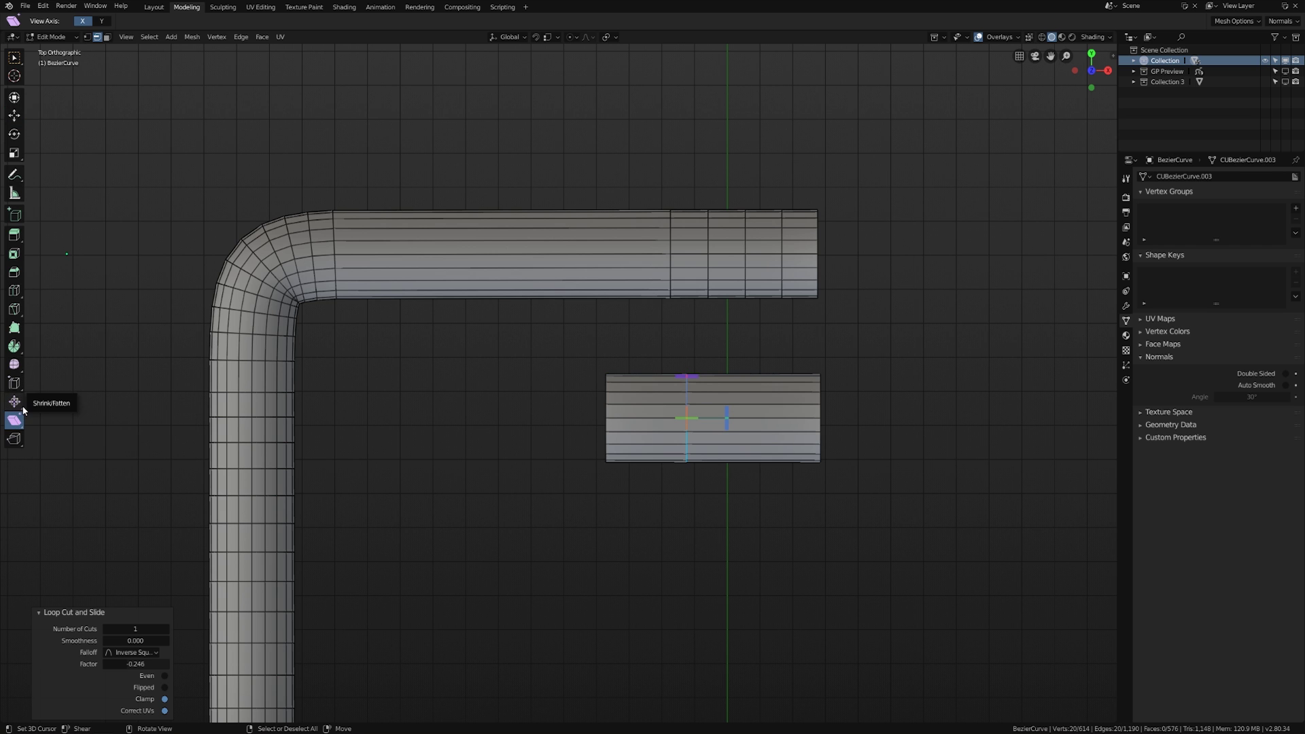
drag(26, 409, 85, 410)
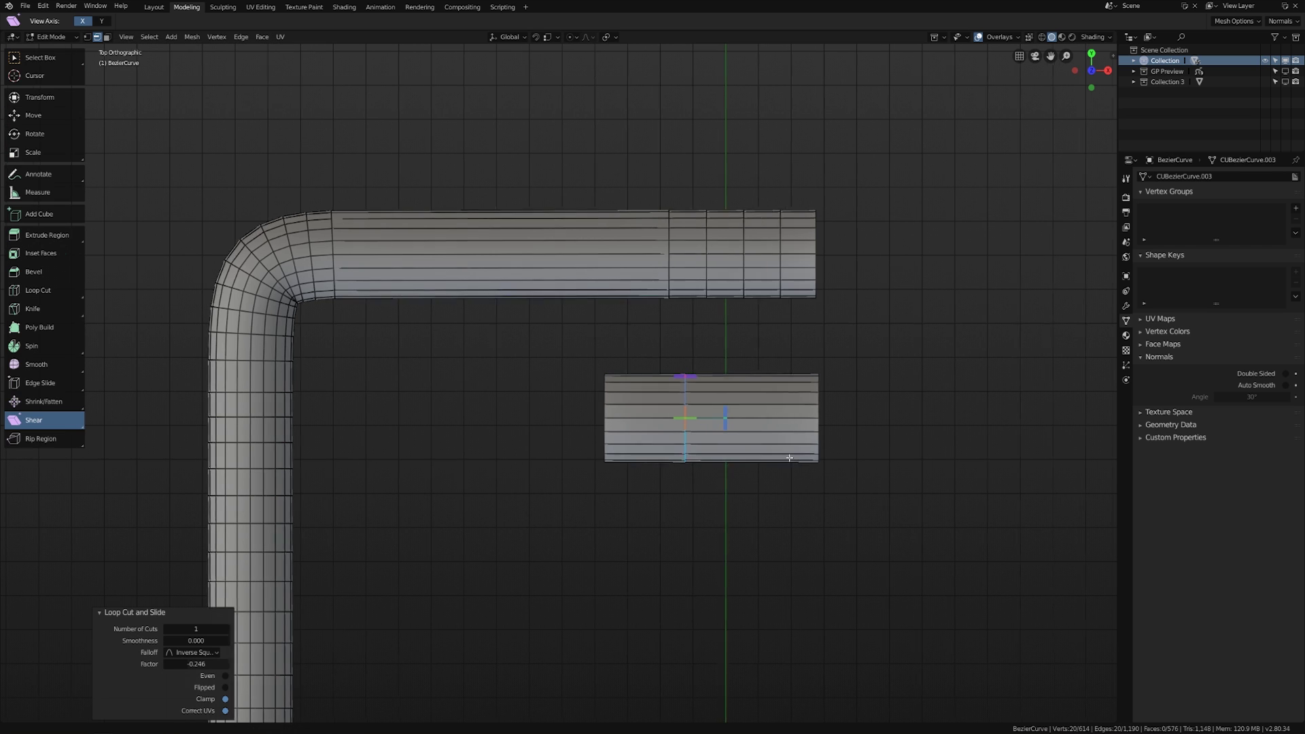
middle_drag(759, 456, 606, 361)
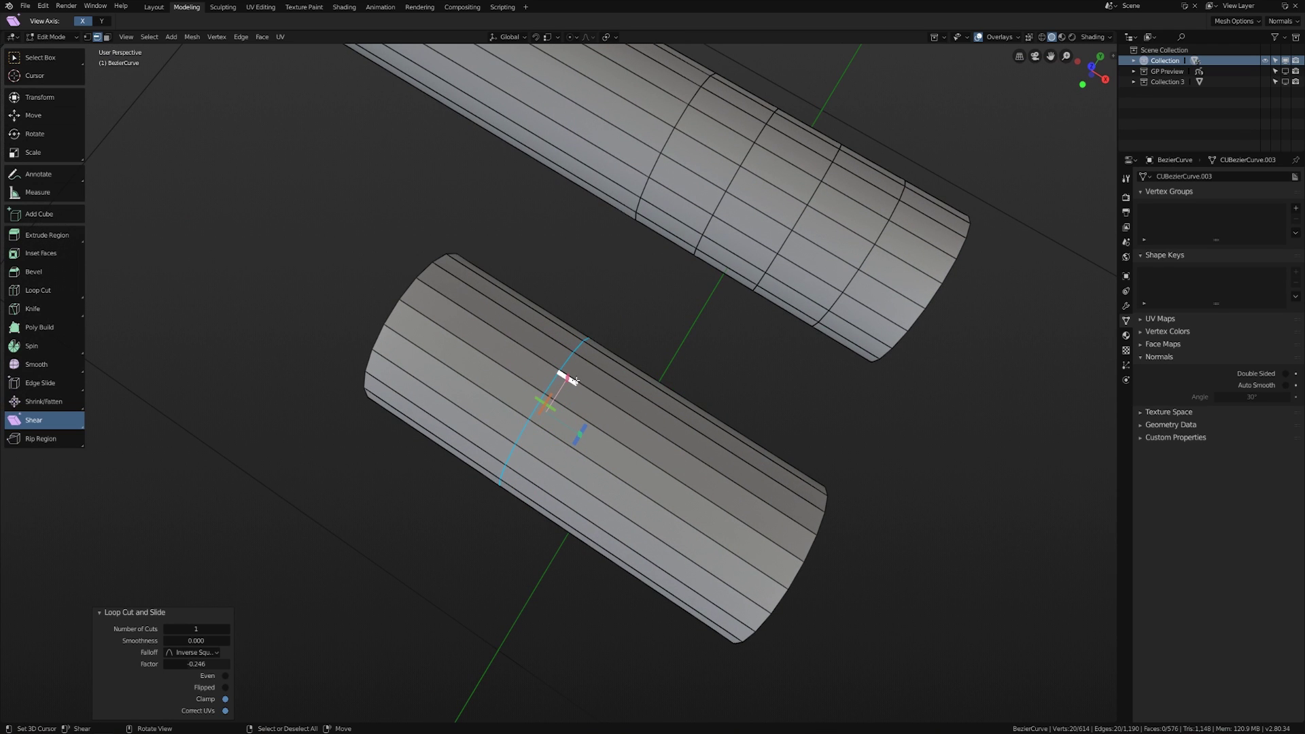
drag(568, 379, 807, 515)
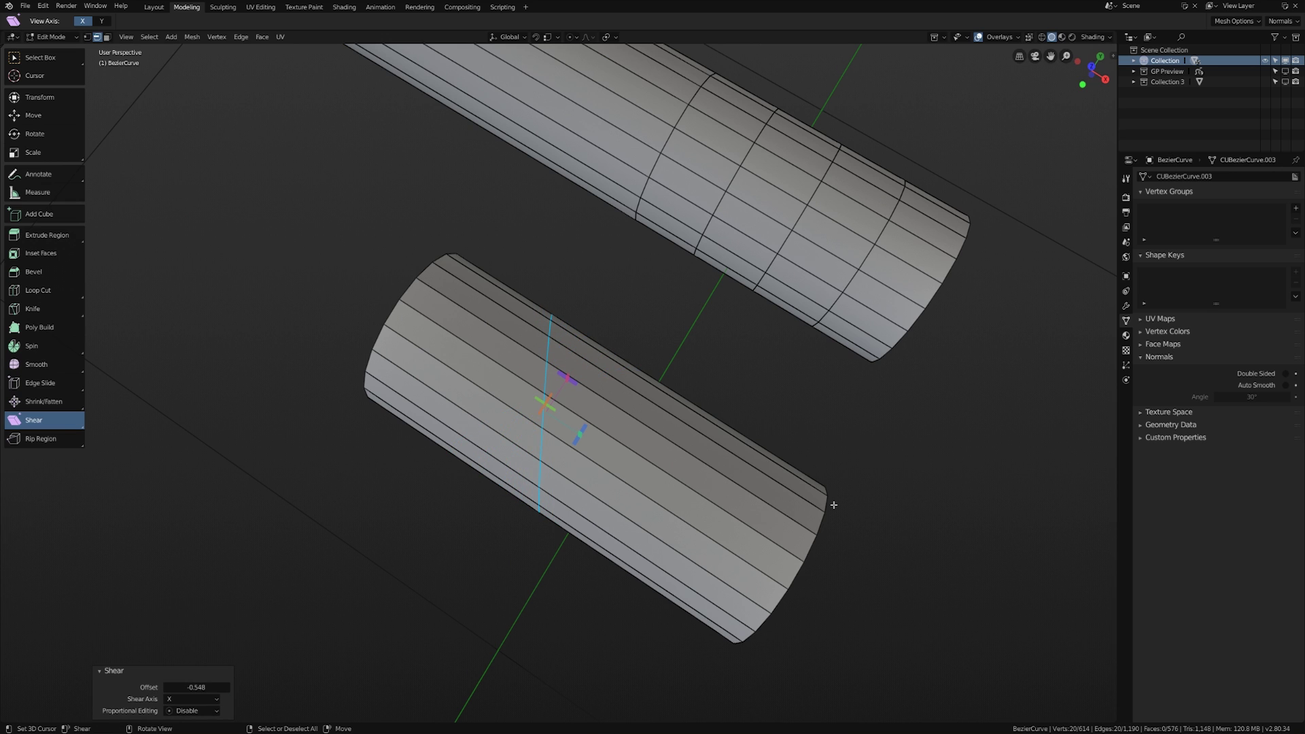
key(x)
click(832, 507)
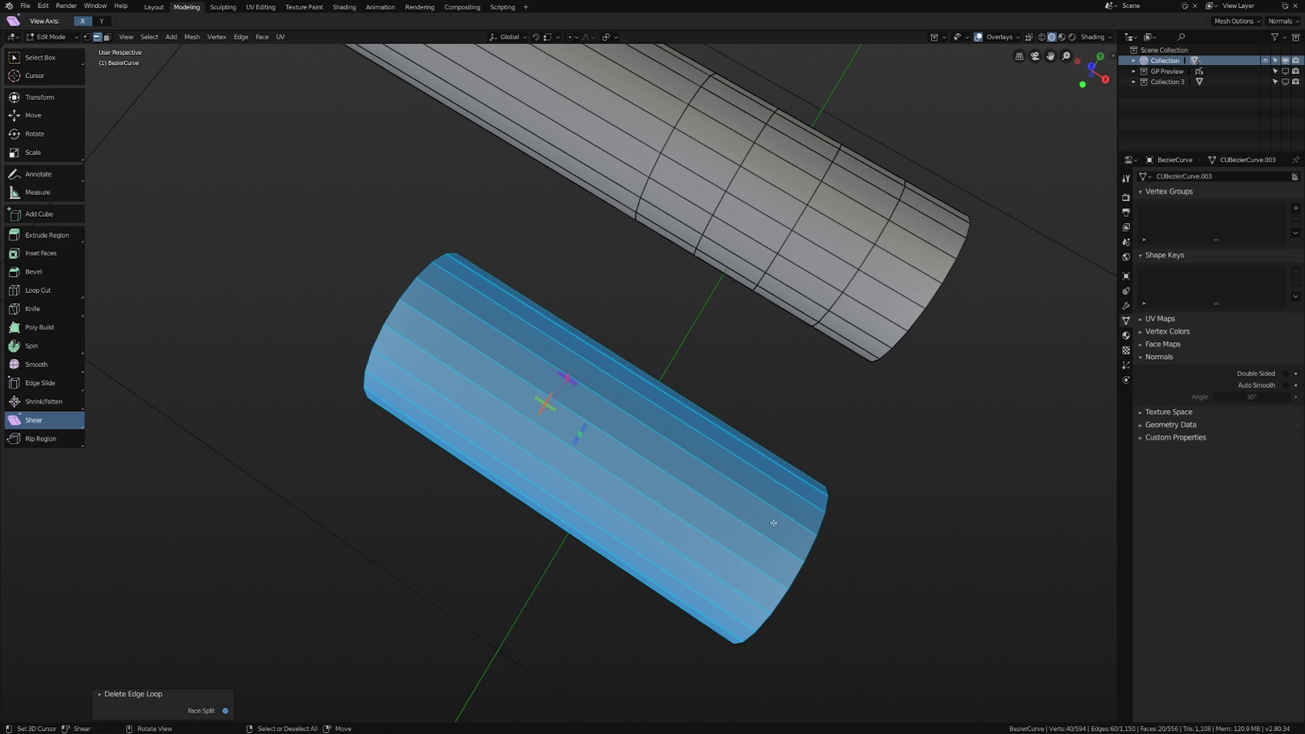
Extrude the short pipe's open end ring, on the side facing the long pipe's vertical leg, about -0.17 m along X.
scroll(723, 520, down, 3)
shift+middle_drag(723, 519, 846, 557)
alt+right_click(602, 350)
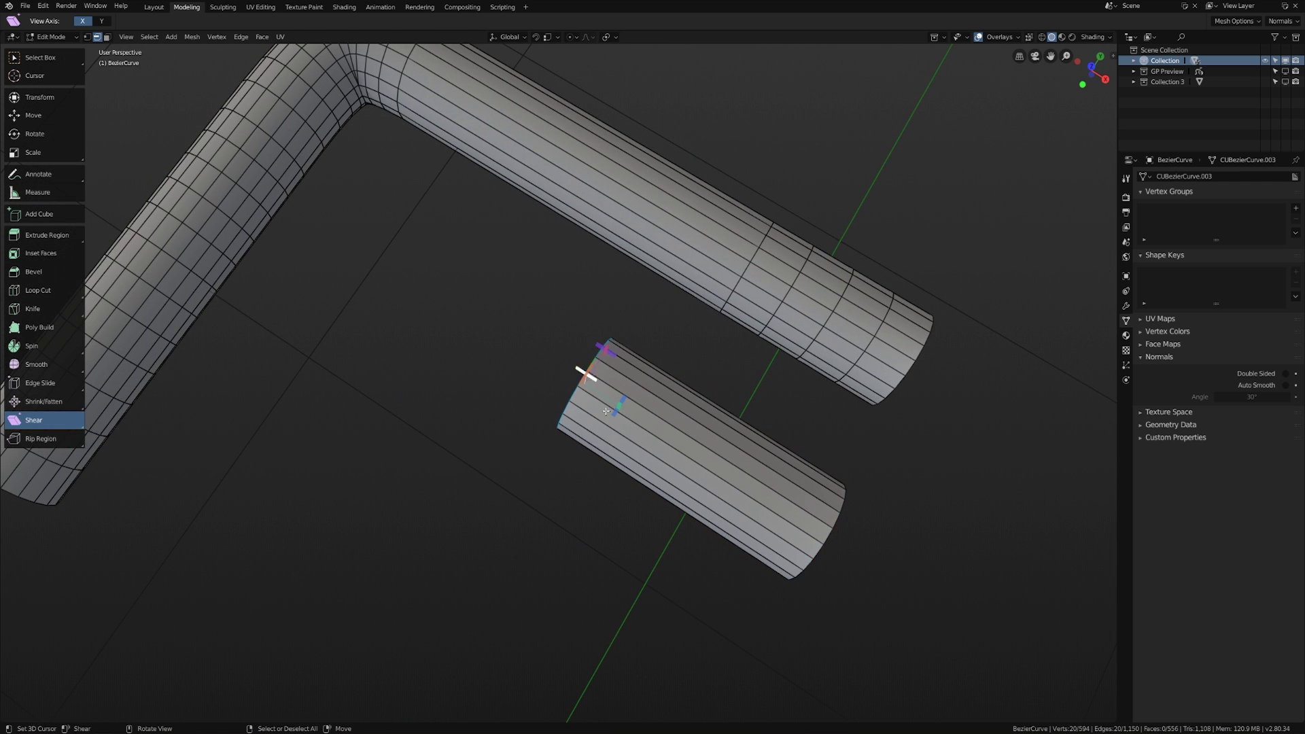
middle_drag(647, 451, 699, 475)
key(KP_7)
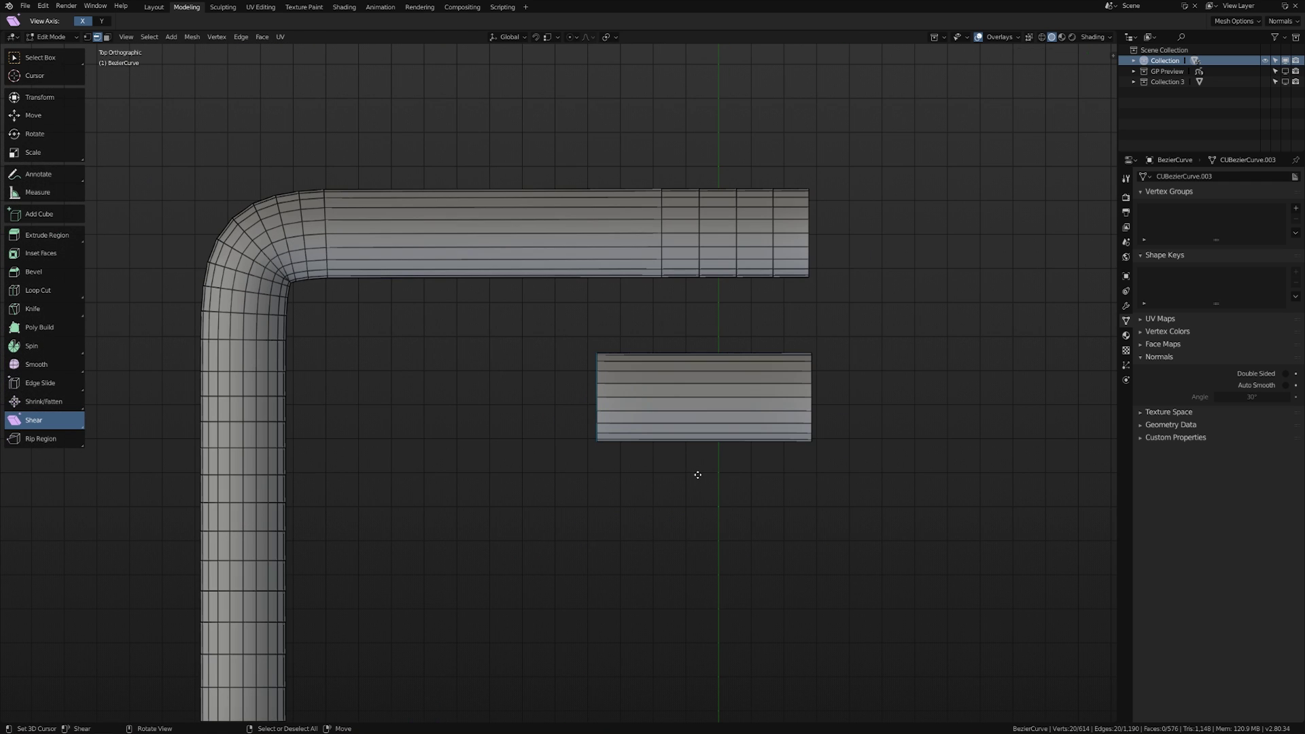
key(e)
key(x)
click(642, 480)
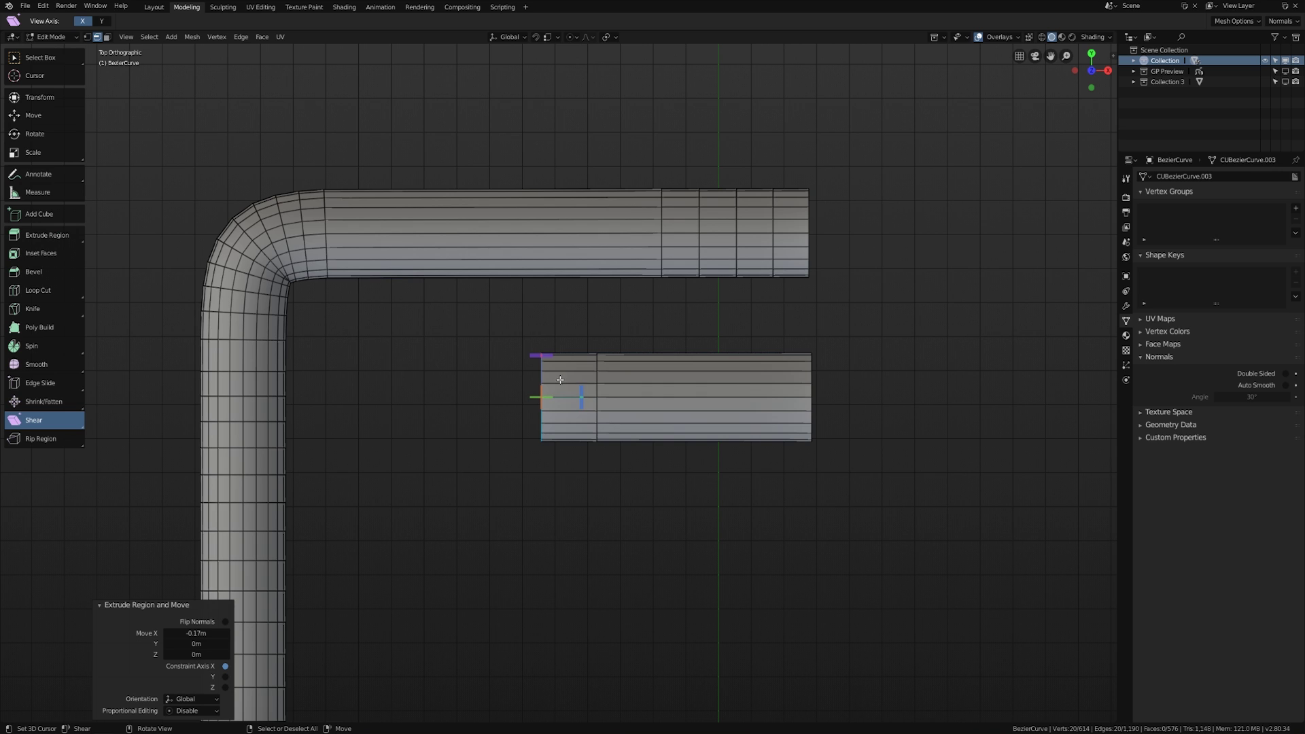
Shear the extruded end ring on the X axis with an offset of -1 to make a diagonal corner.
drag(553, 355, 554, 351)
click(191, 688)
text(-1)
key(Return)
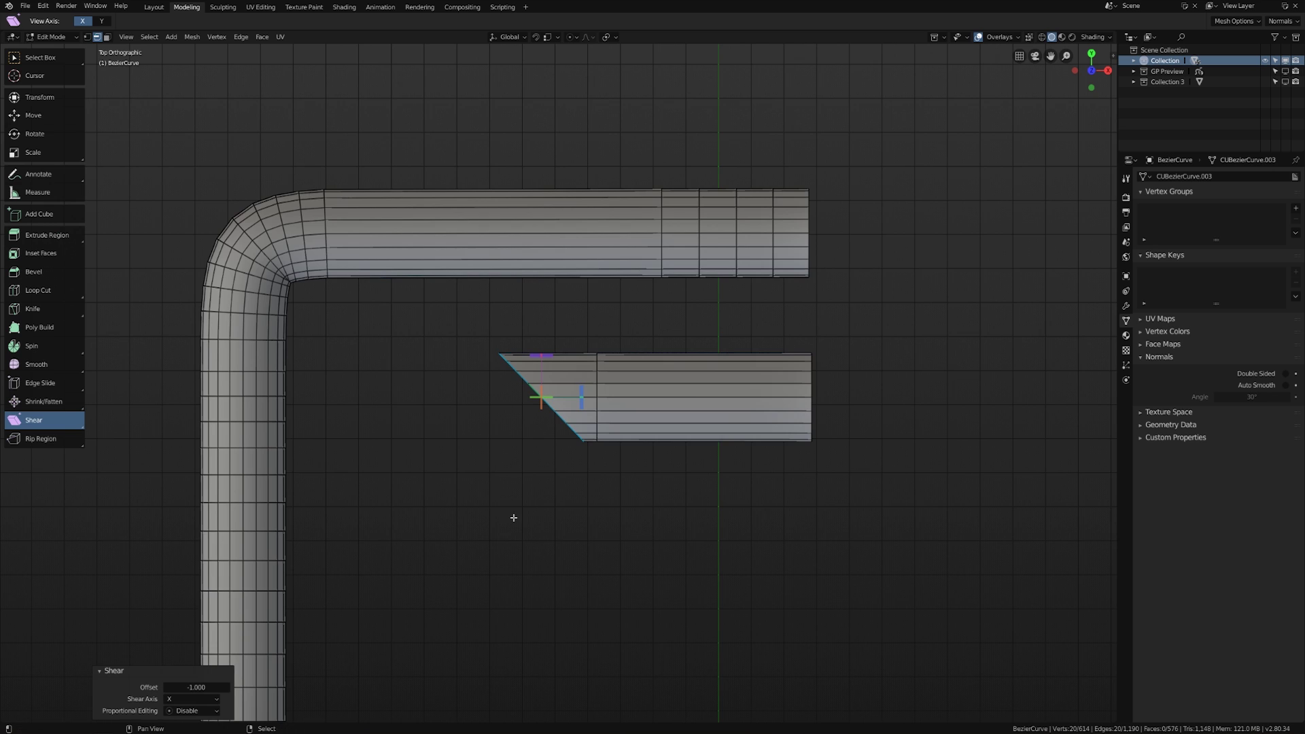
Extrude the diagonal ring about -0.486 m along Y and flatten the new end ring by scaling it to 0 on Y.
shift+middle_drag(551, 477, 570, 443)
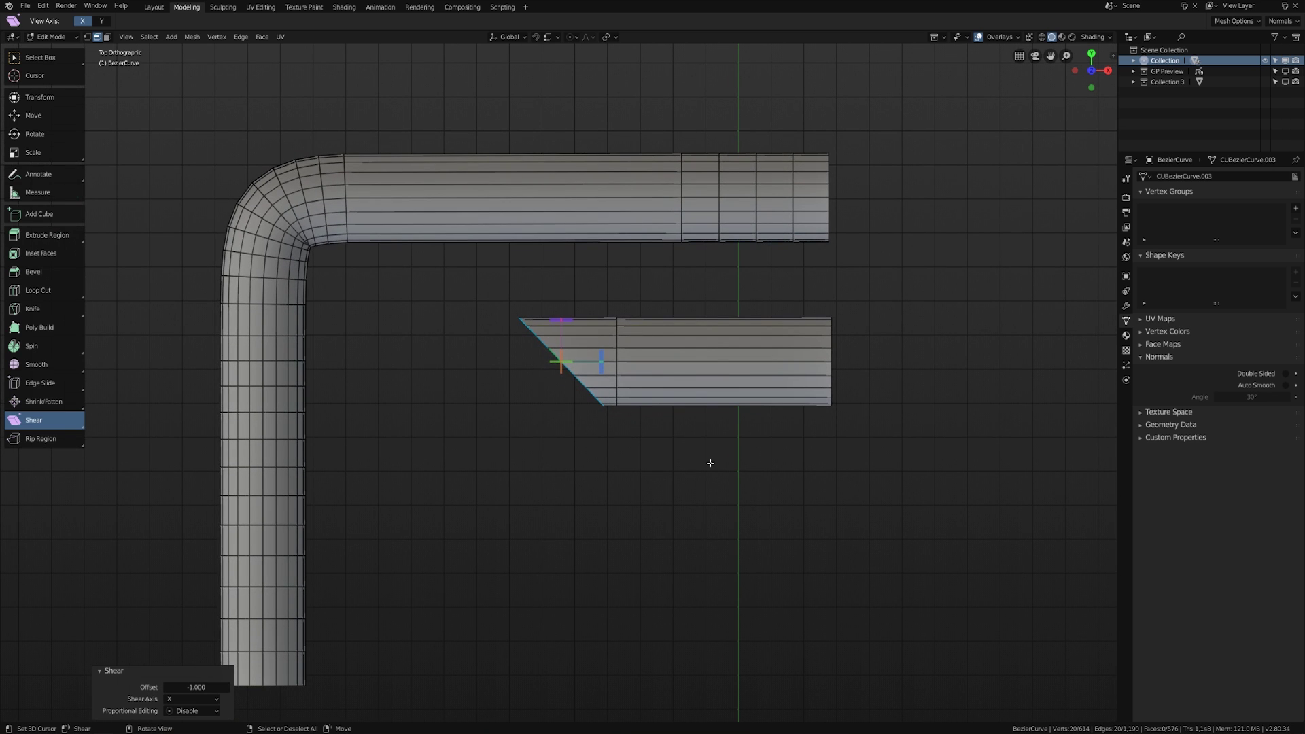
key(e)
key(y)
click(699, 628)
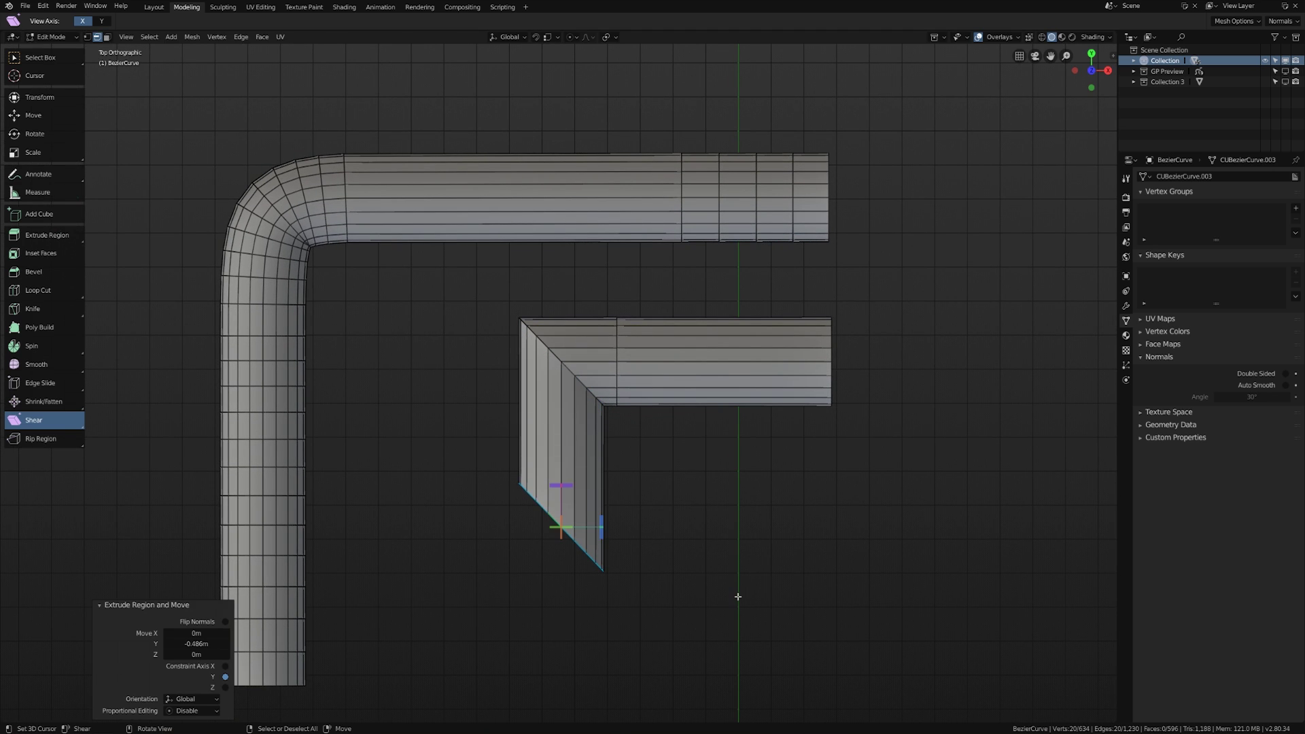
key(s)
key(y)
key(0)
key(Return)
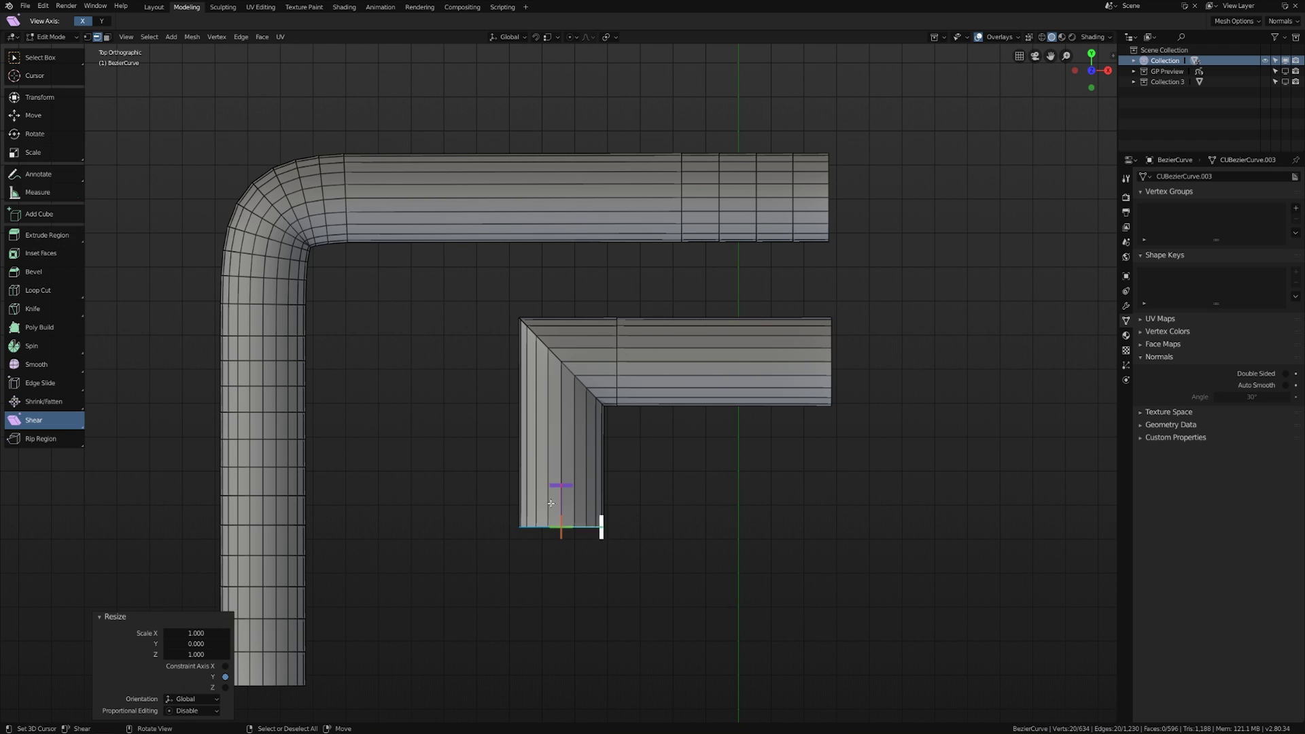
Move the short pipe's upright ring along X, away from the diagonal corner, using the Move tool.
alt+right_click(618, 377)
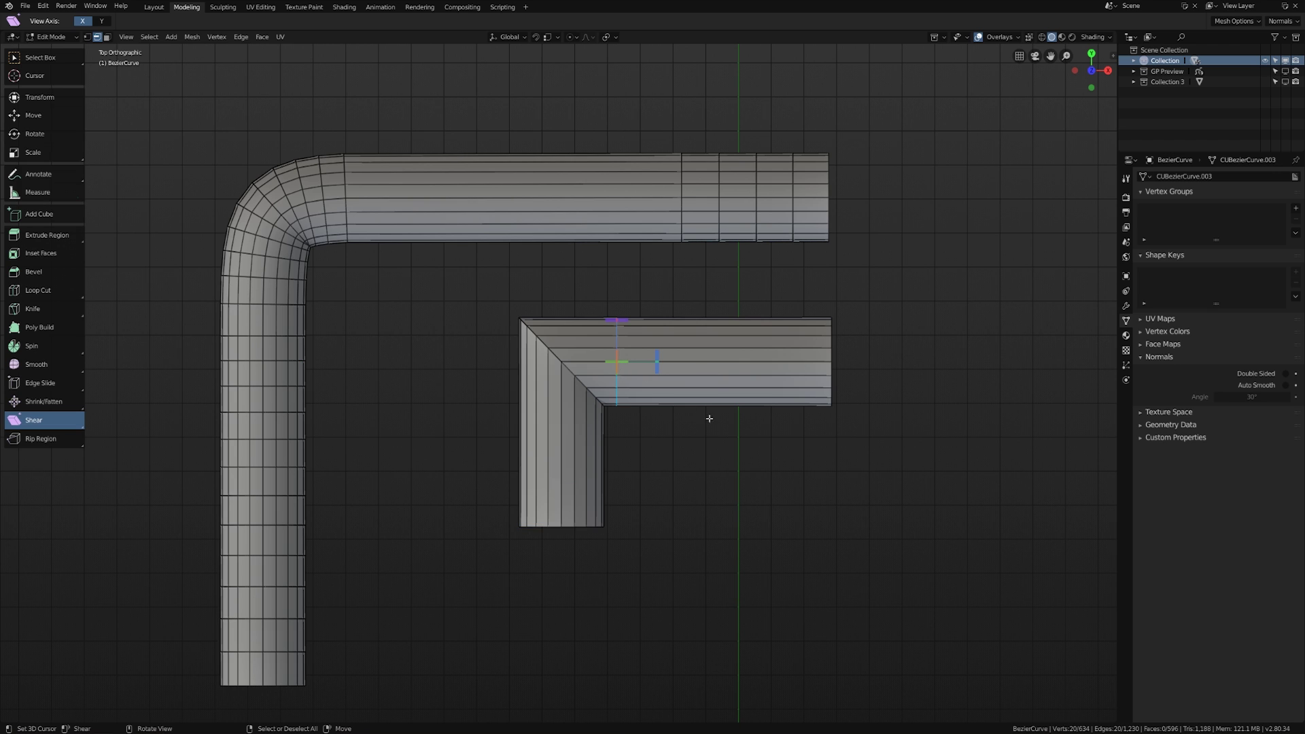
key(w)
click(20, 117)
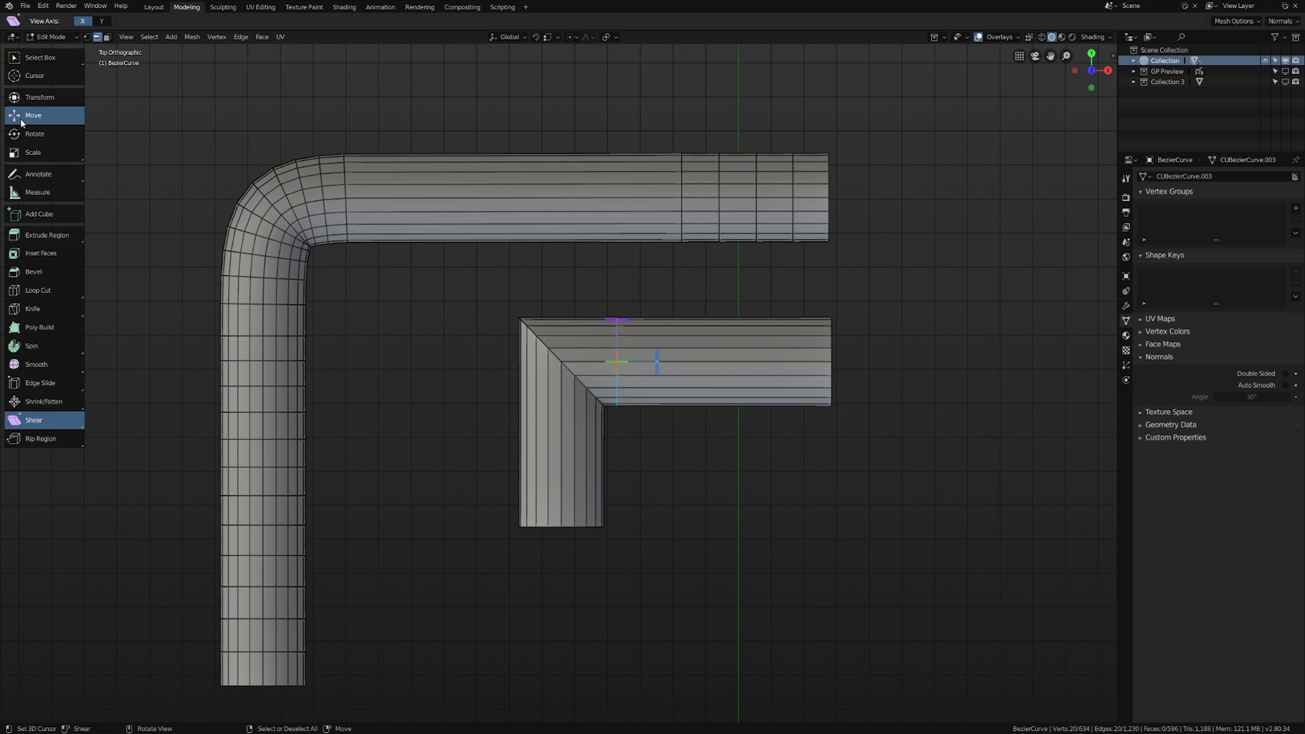
drag(658, 364, 772, 364)
alt+click(586, 384)
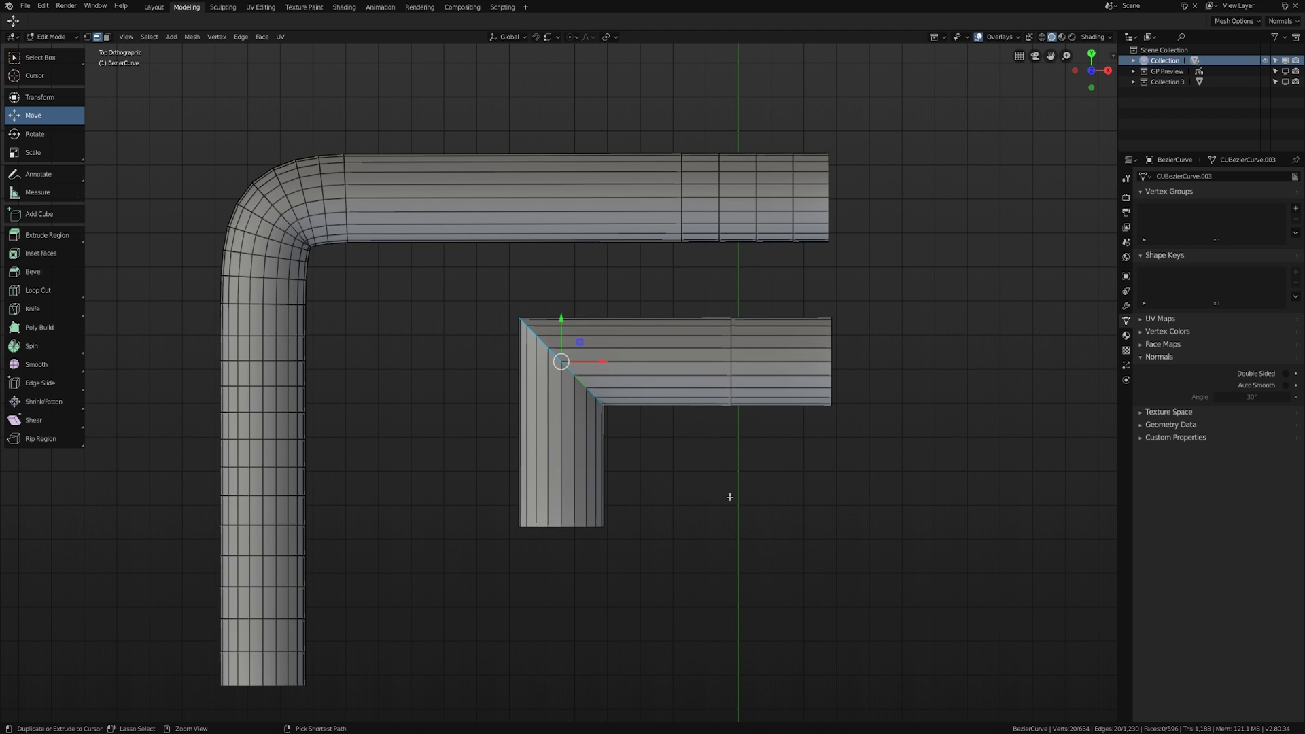
key(ctrl+b)
key(Escape)
Make the normals of the whole mesh consistent, and bevel the diagonal corner ring with 10 segments into a rounded bend.
key(a)
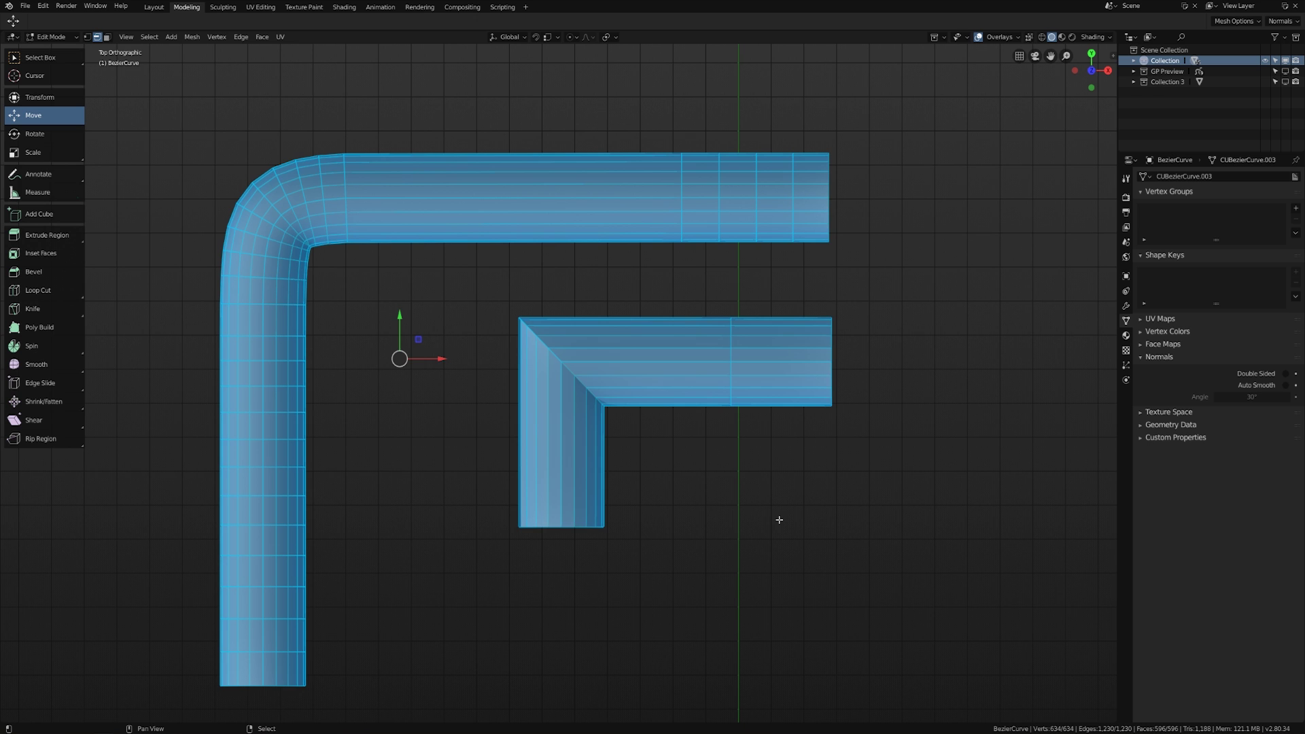
key(shift+n)
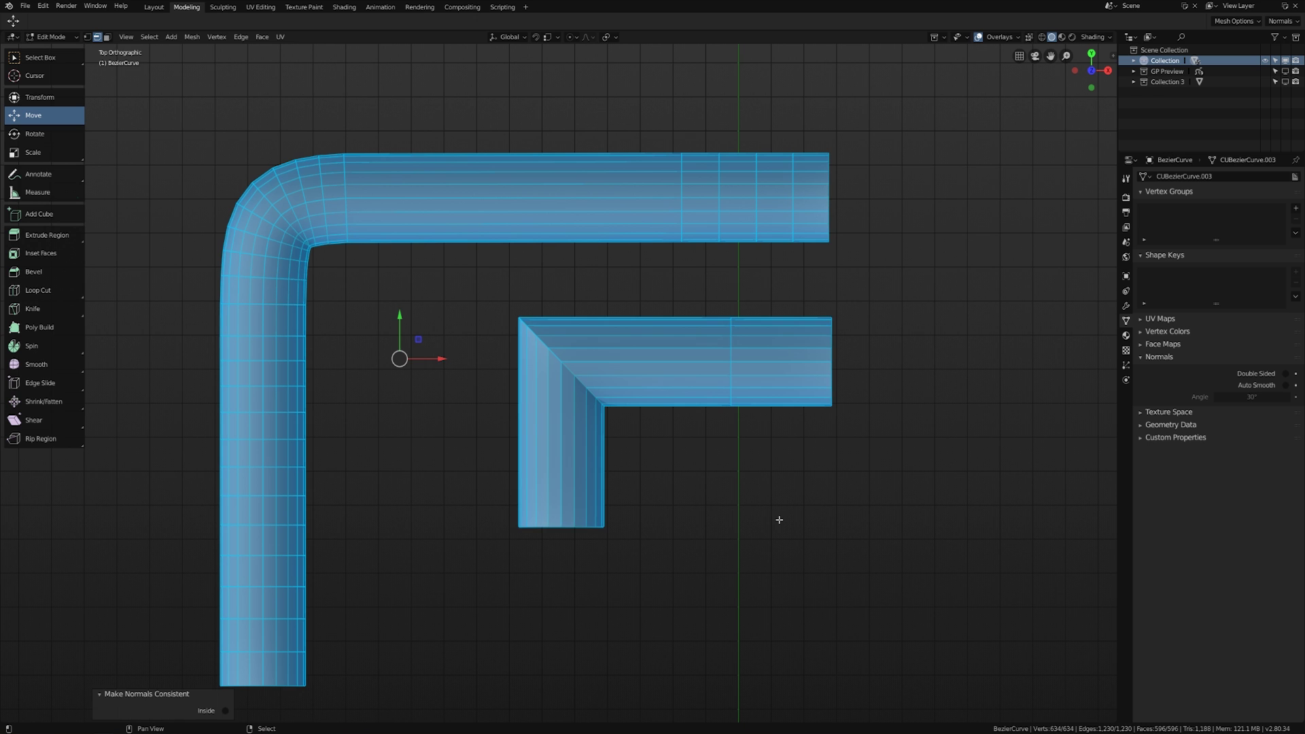
alt+click(575, 375)
key(ctrl+b)
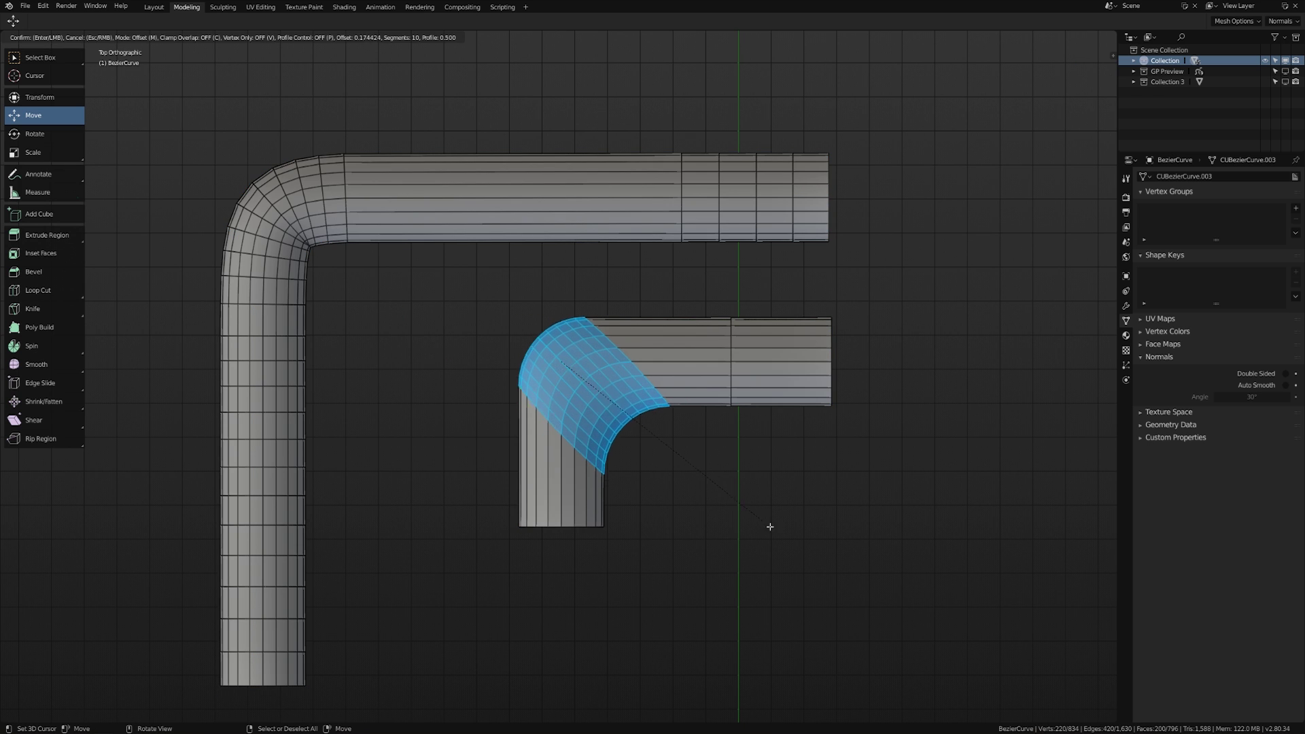
click(784, 529)
key(Tab)
scroll(635, 524, down, 4)
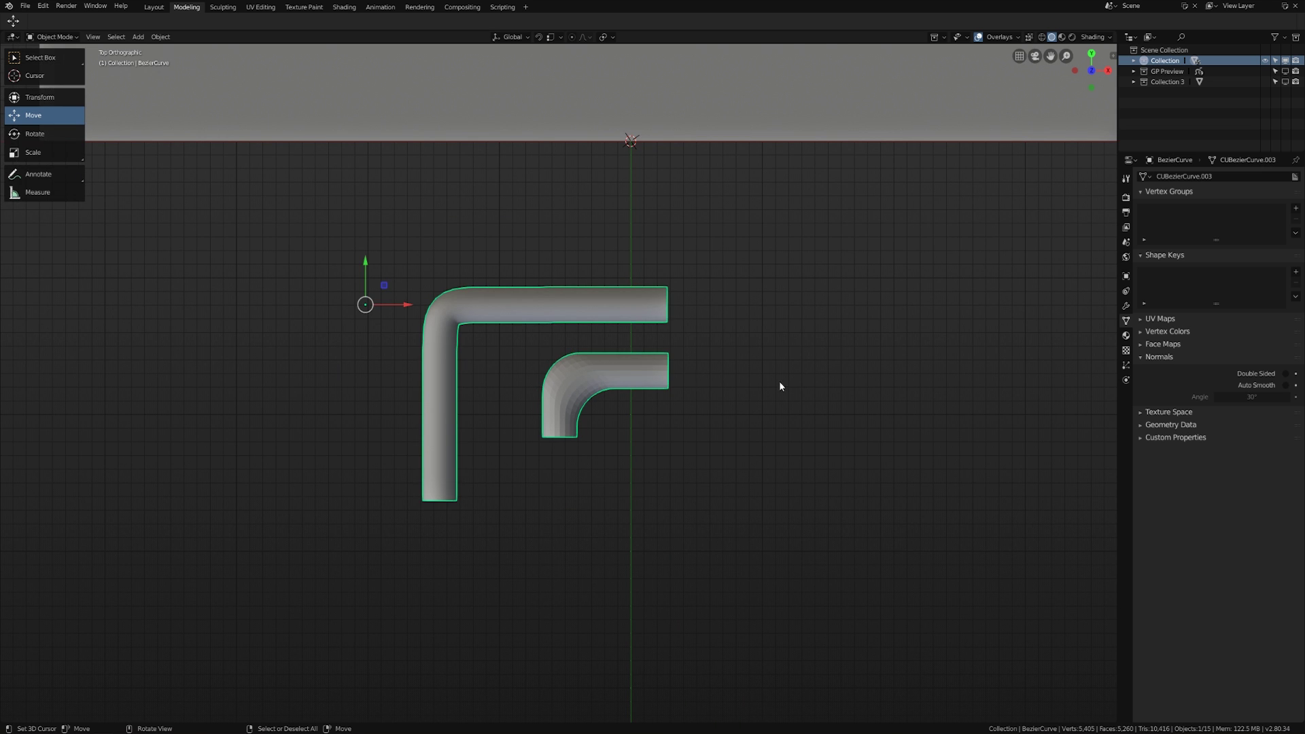
scroll(784, 477, up, 3)
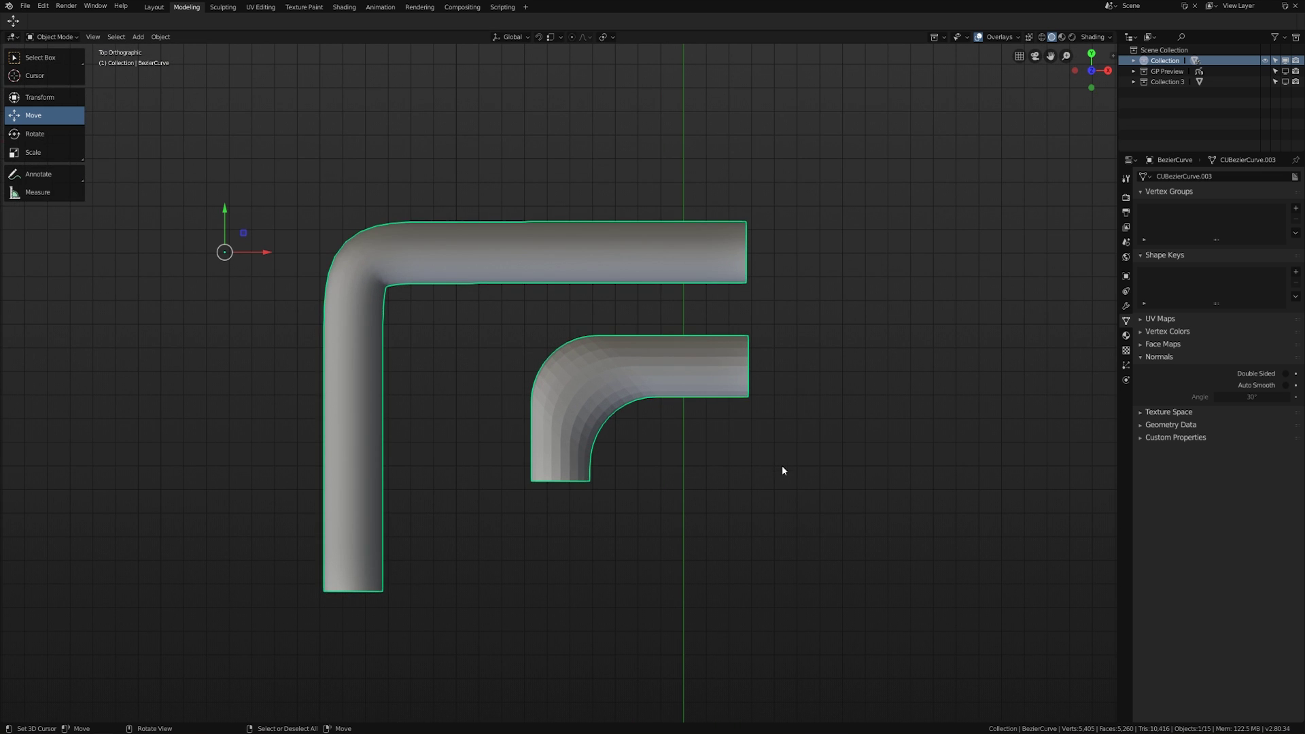
Delete the vertices of the bevelled corner section in Edit Mode, keeping the lower end ring and the short straight piece.
key(Tab)
scroll(962, 498, up, 1)
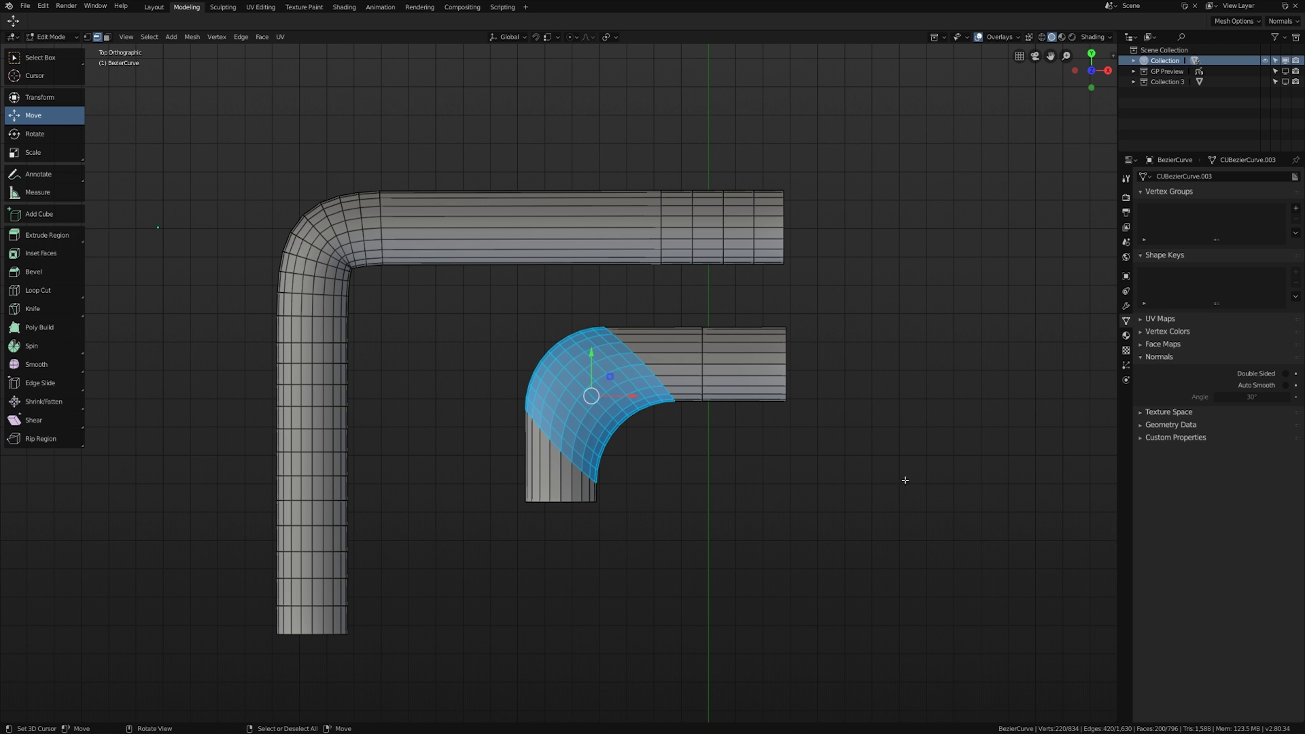
shift+middle_drag(883, 492, 903, 470)
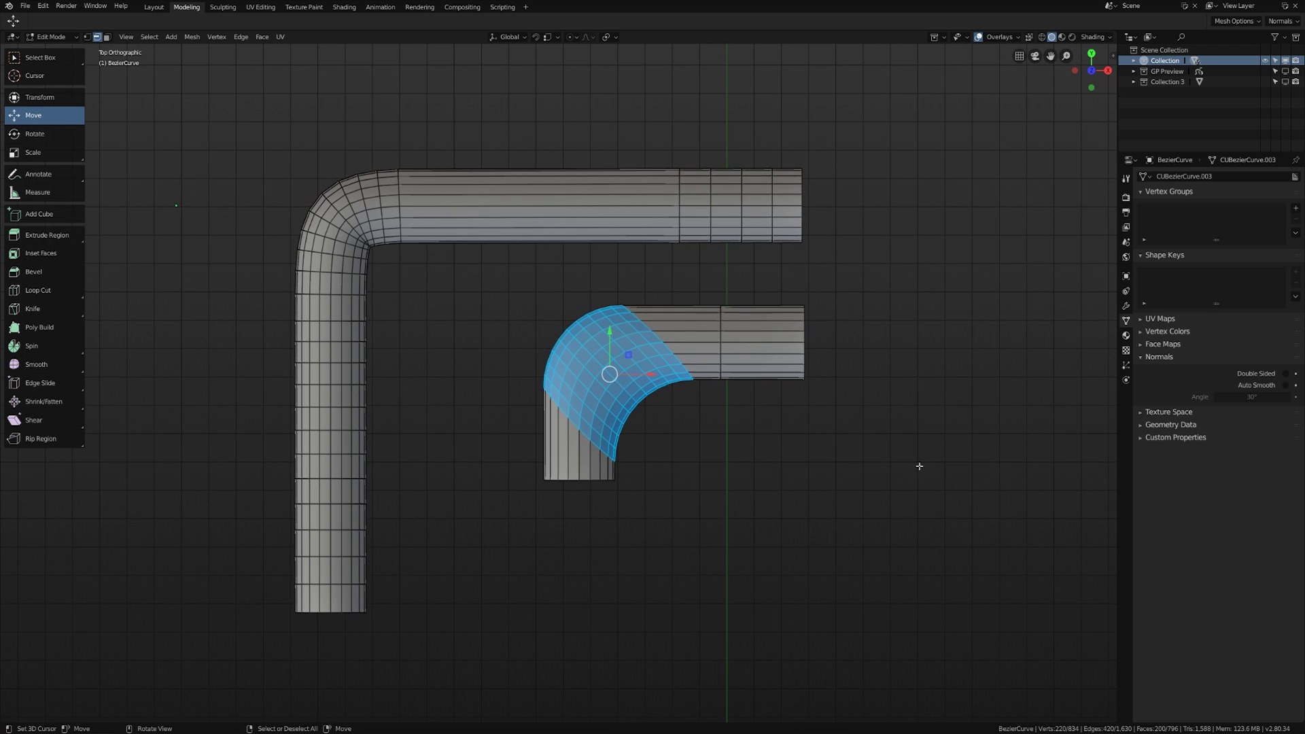
key(x)
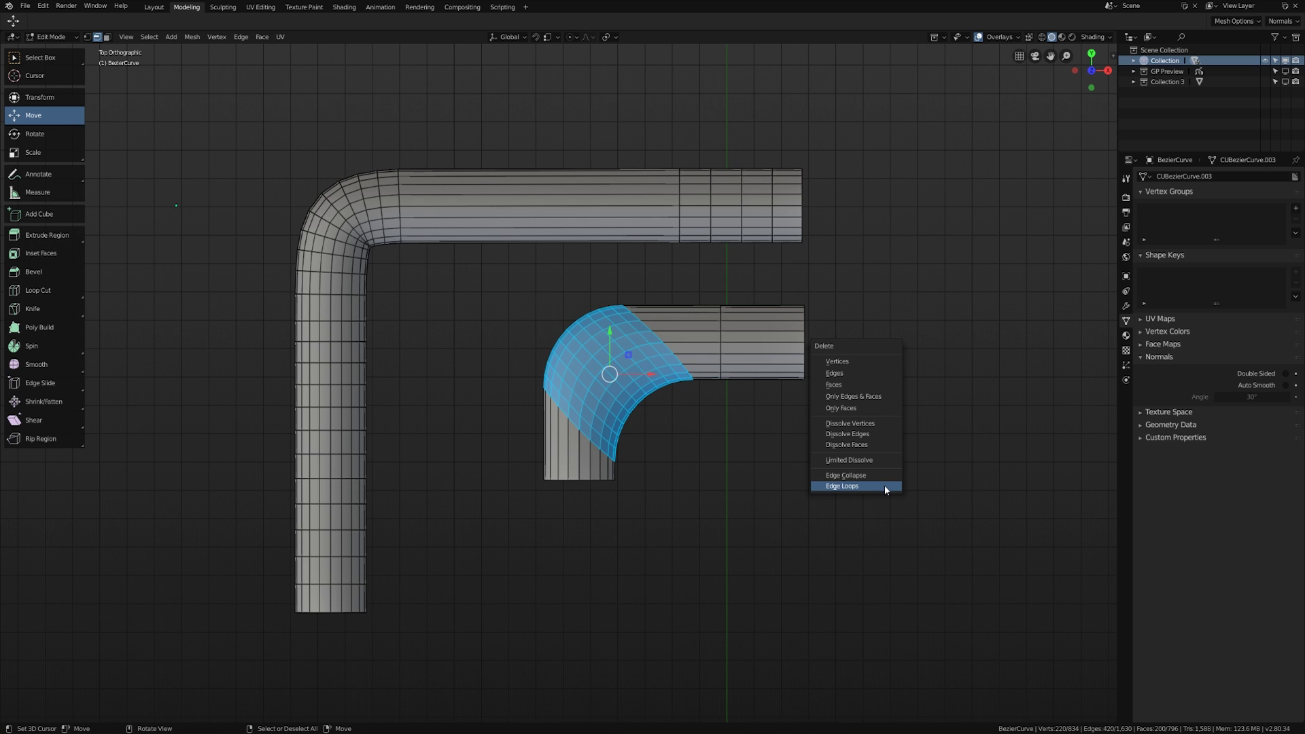
click(849, 365)
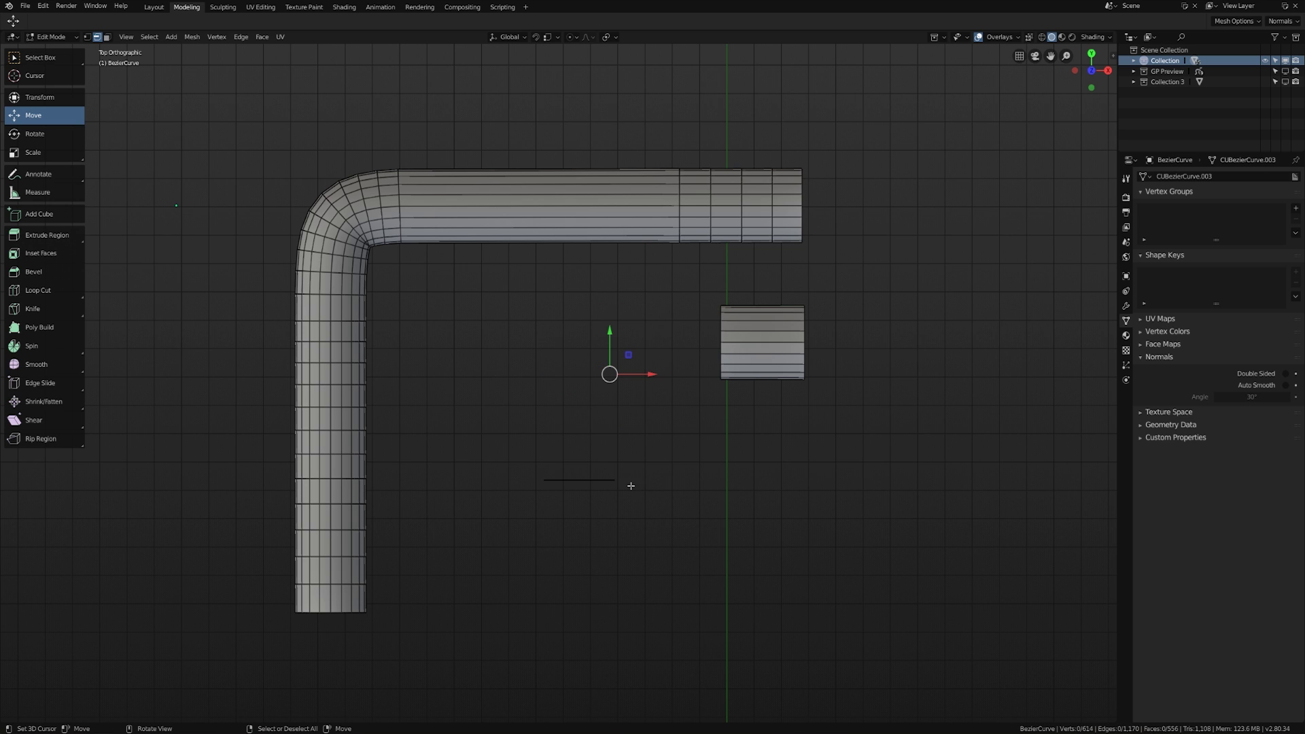
Bridge the loose lower end ring to the straight piece's open ring using Bridge Edge Loops with 19 cuts.
middle_drag(580, 473, 822, 437)
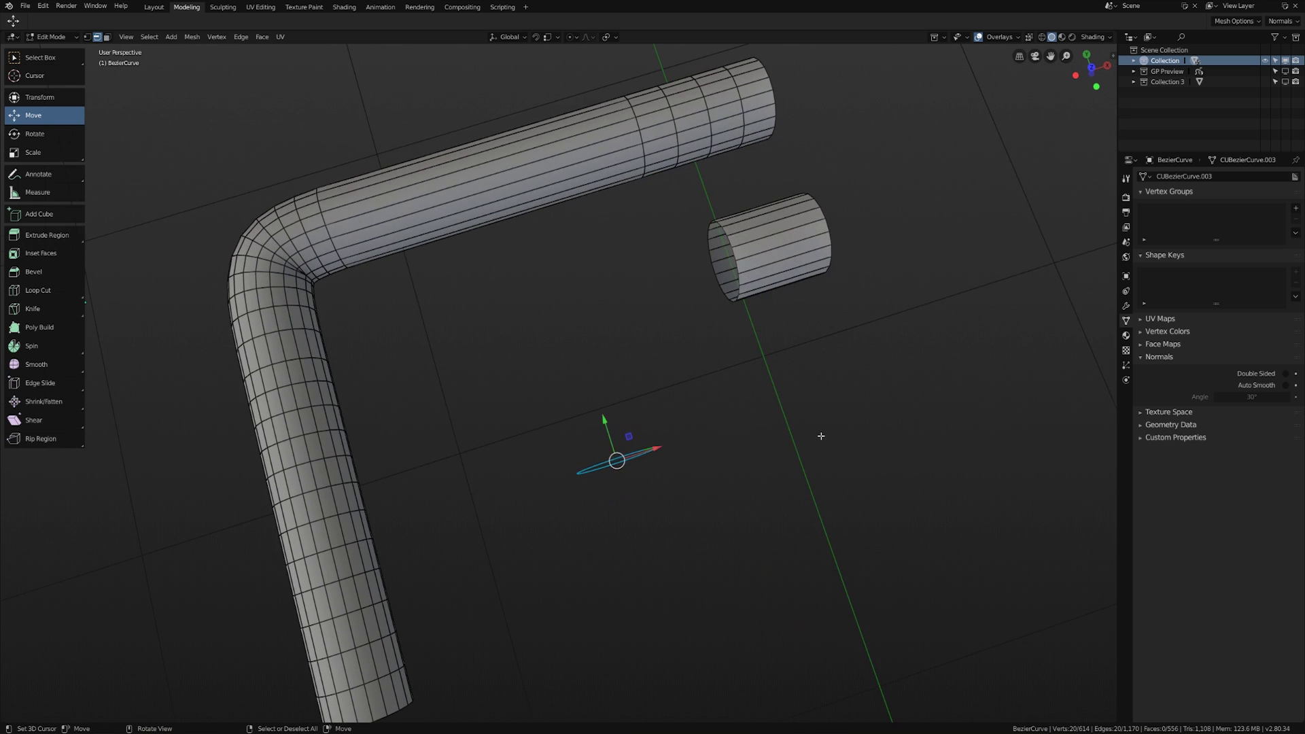
alt+shift+click(744, 259)
right_click(780, 336)
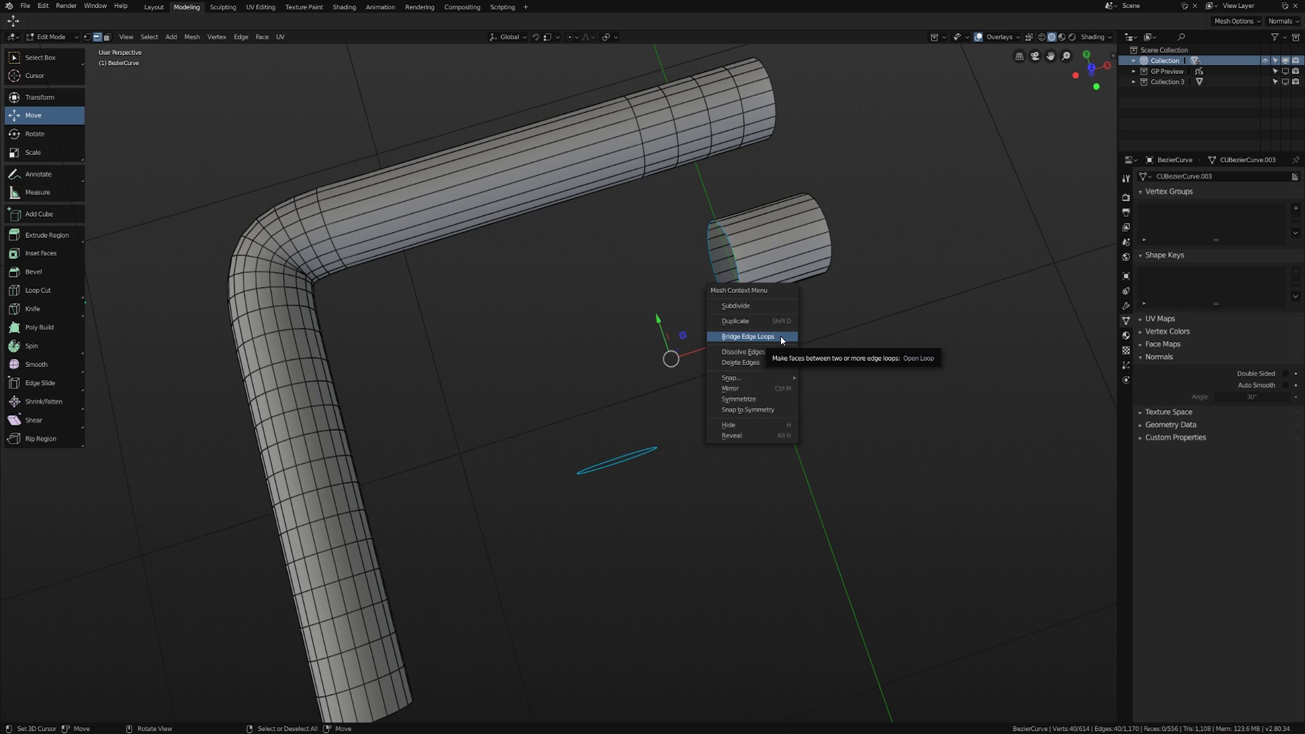
click(780, 336)
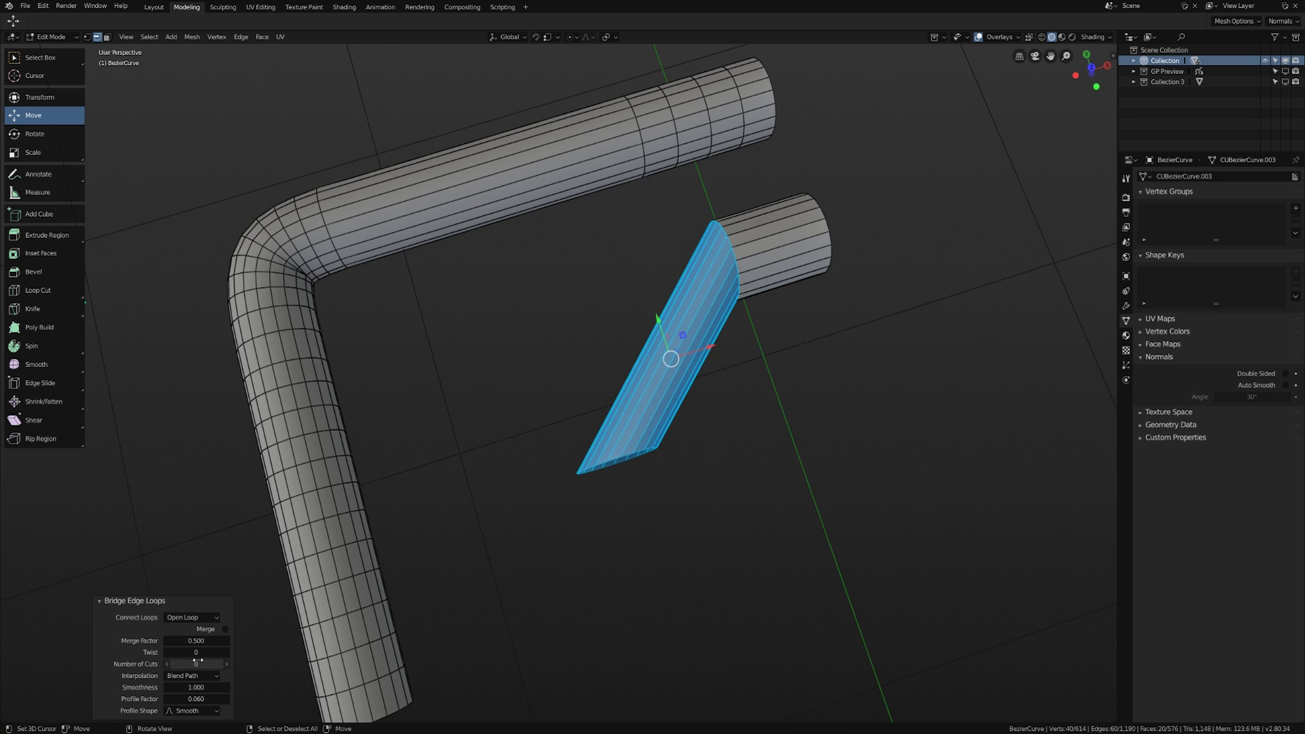
drag(196, 664, 230, 664)
middle_drag(728, 490, 675, 447)
scroll(743, 437, up, 3)
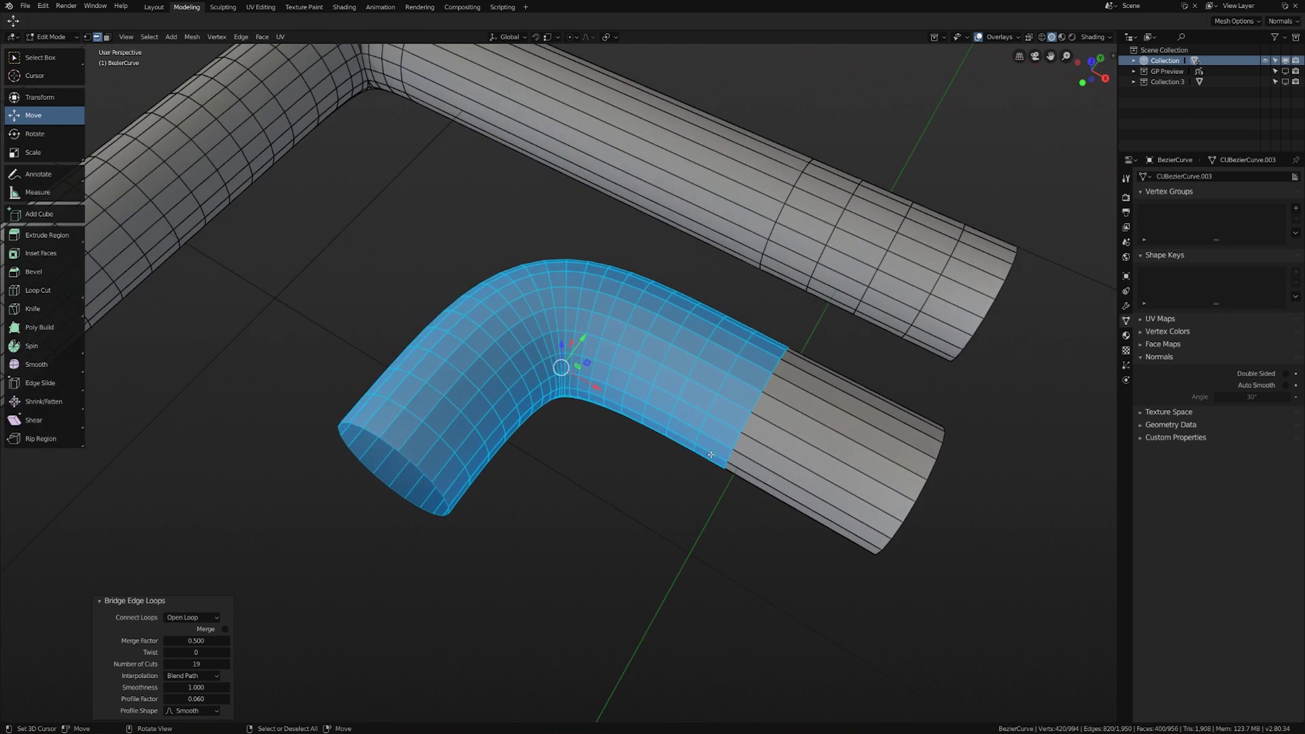
Set the bridge's smoothness to 0.680 to round the bend, and check its shape from several angles.
key(KP_7)
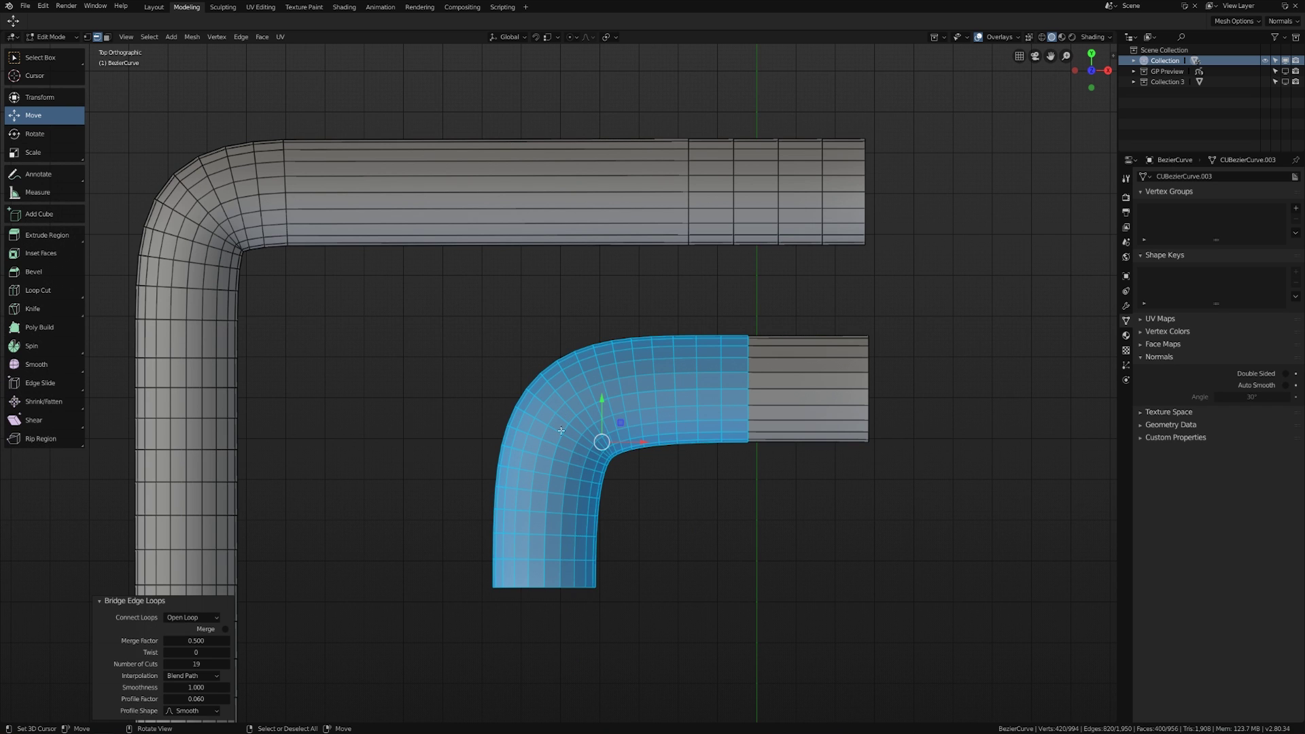
scroll(684, 501, up, 4)
middle_drag(685, 501, 622, 464)
scroll(646, 451, down, 1)
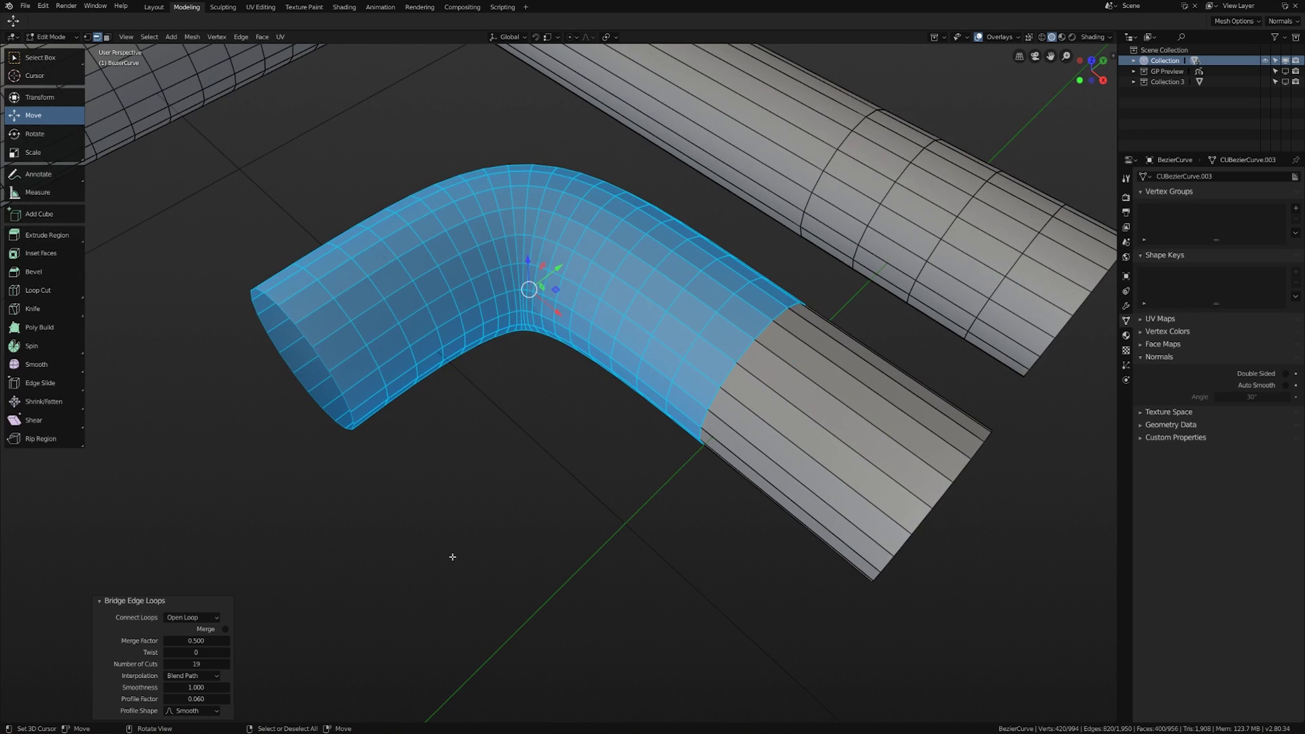
mouse_move(195, 687)
mouse_down()
mouse_move(225, 687)
mouse_move(185, 687)
mouse_up()
scroll(563, 583, down, 4)
middle_drag(614, 498, 628, 544)
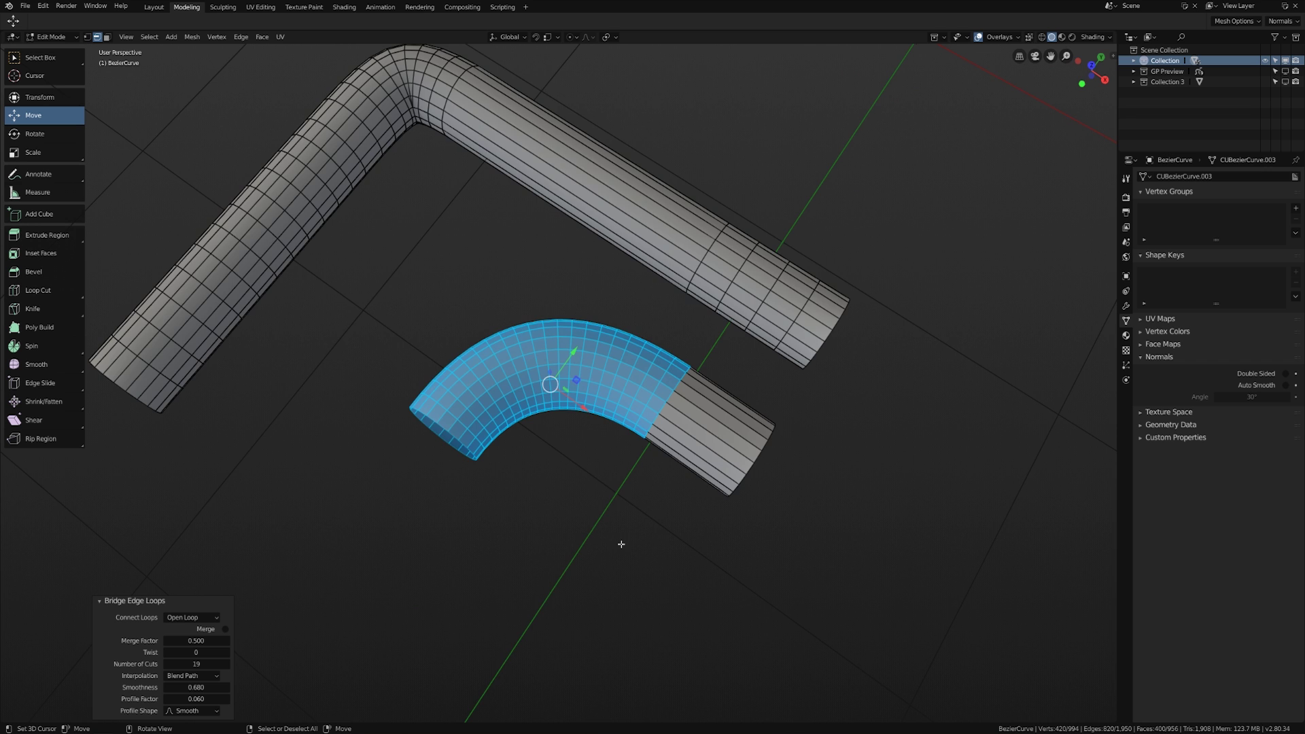
Select the open ring at the lower end of the bridged bend and fill it with a face.
key(KP_7)
shift+middle_drag(621, 544, 571, 435)
alt+click(545, 382)
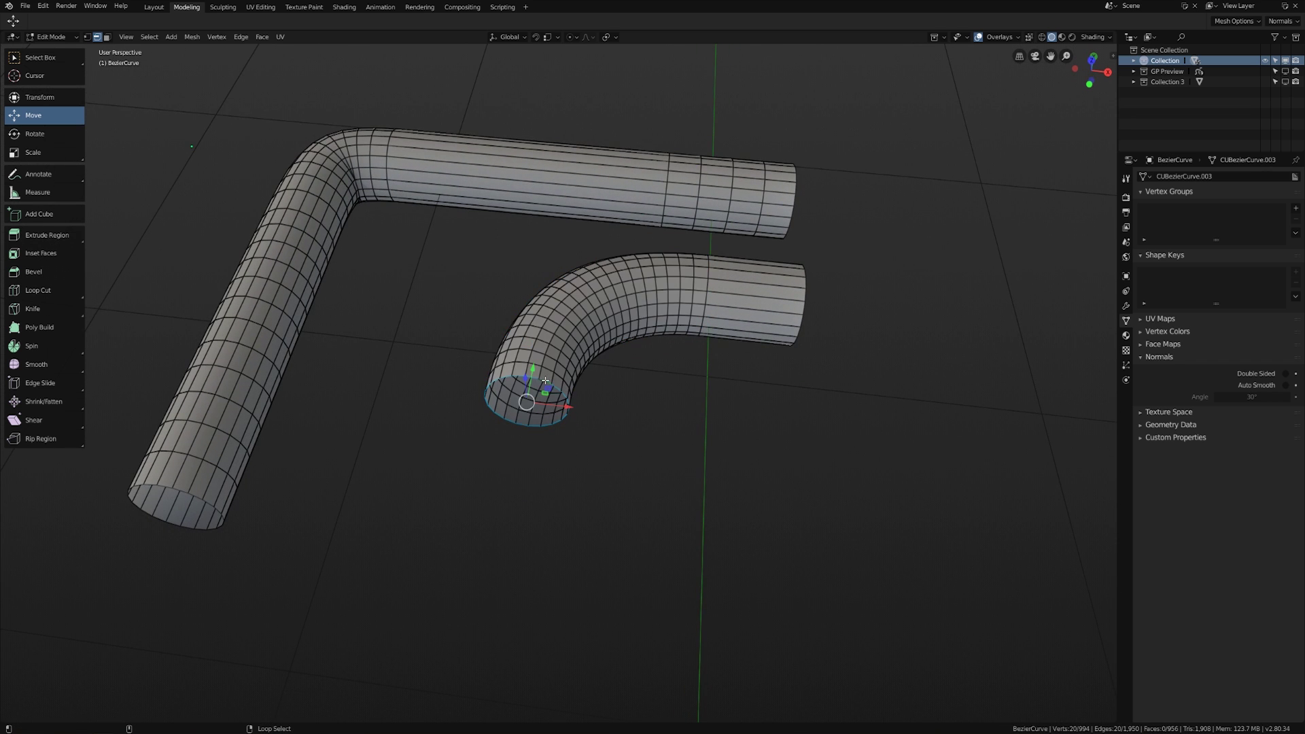
key(f)
middle_drag(635, 446, 678, 449)
key(KP_7)
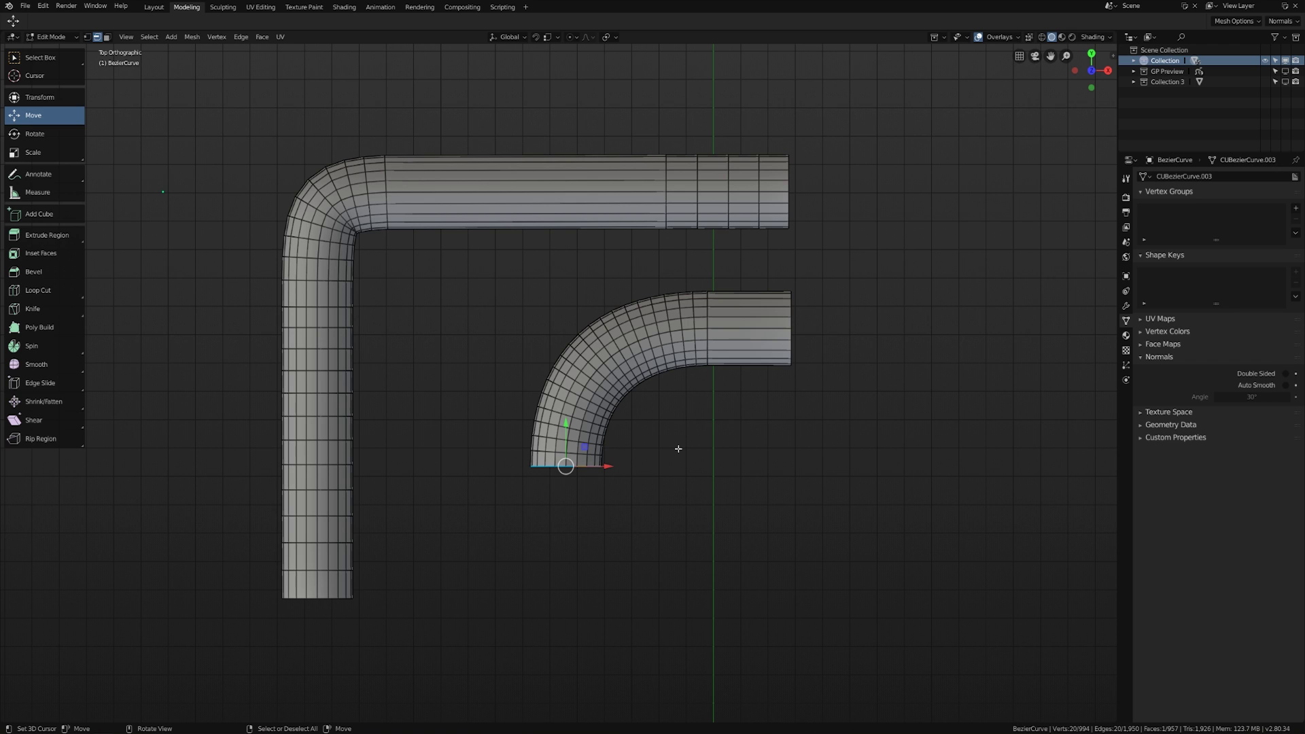
Activate the Spin tool, place the 3D cursor on the outer edge of the capped end, and set the spin axis to Z.
click(58, 350)
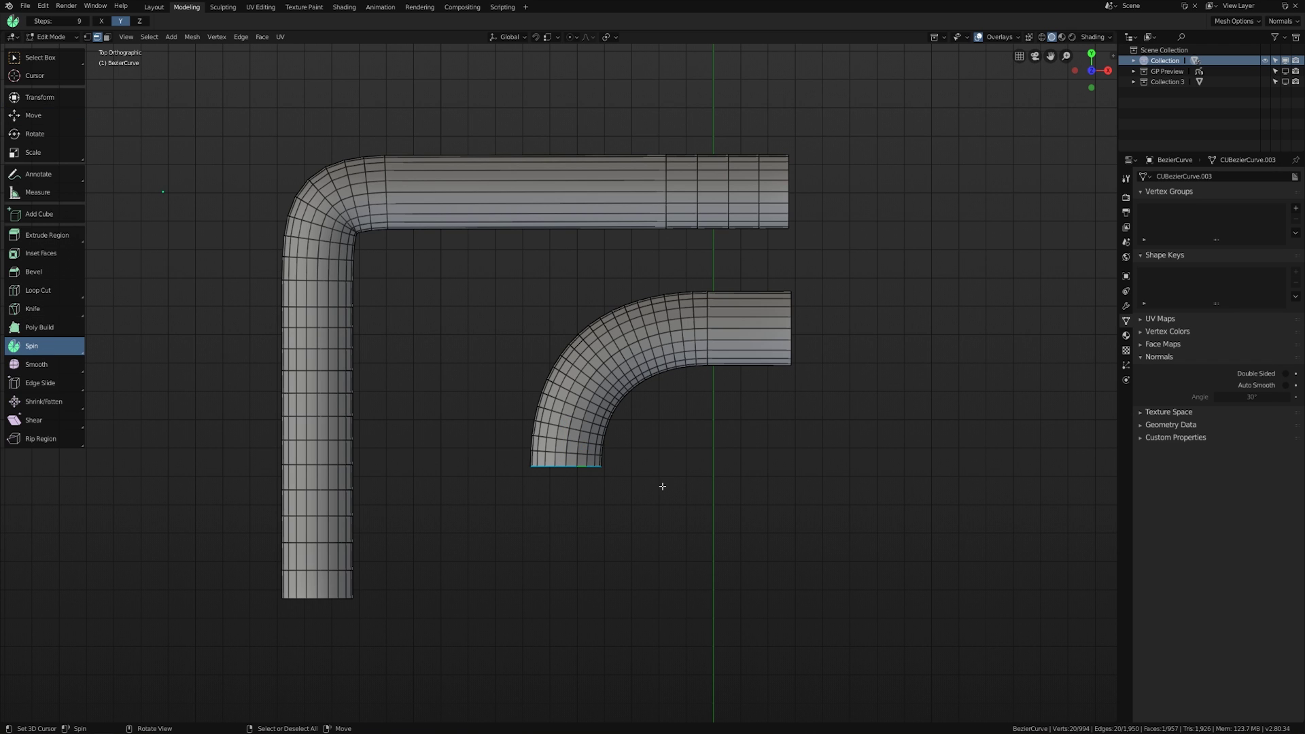
middle_drag(663, 483, 520, 382)
scroll(520, 382, down, 8)
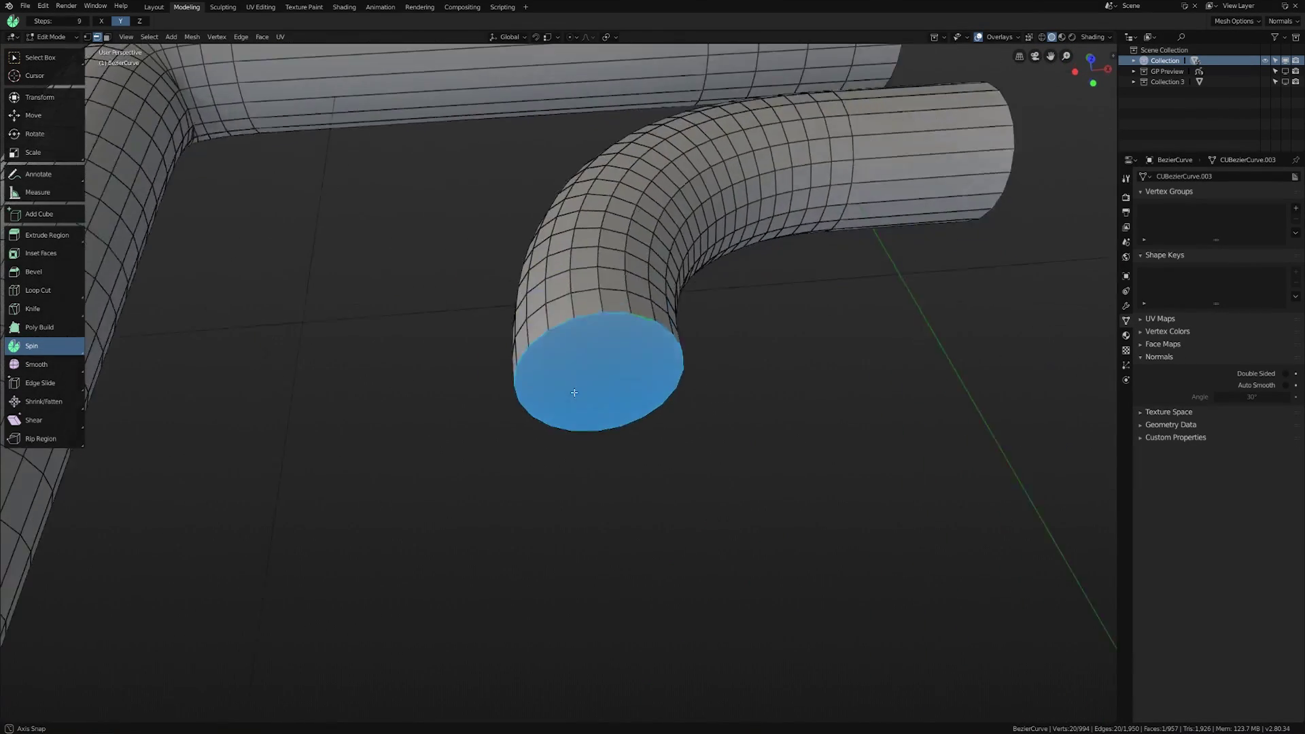
scroll(588, 392, up, 6)
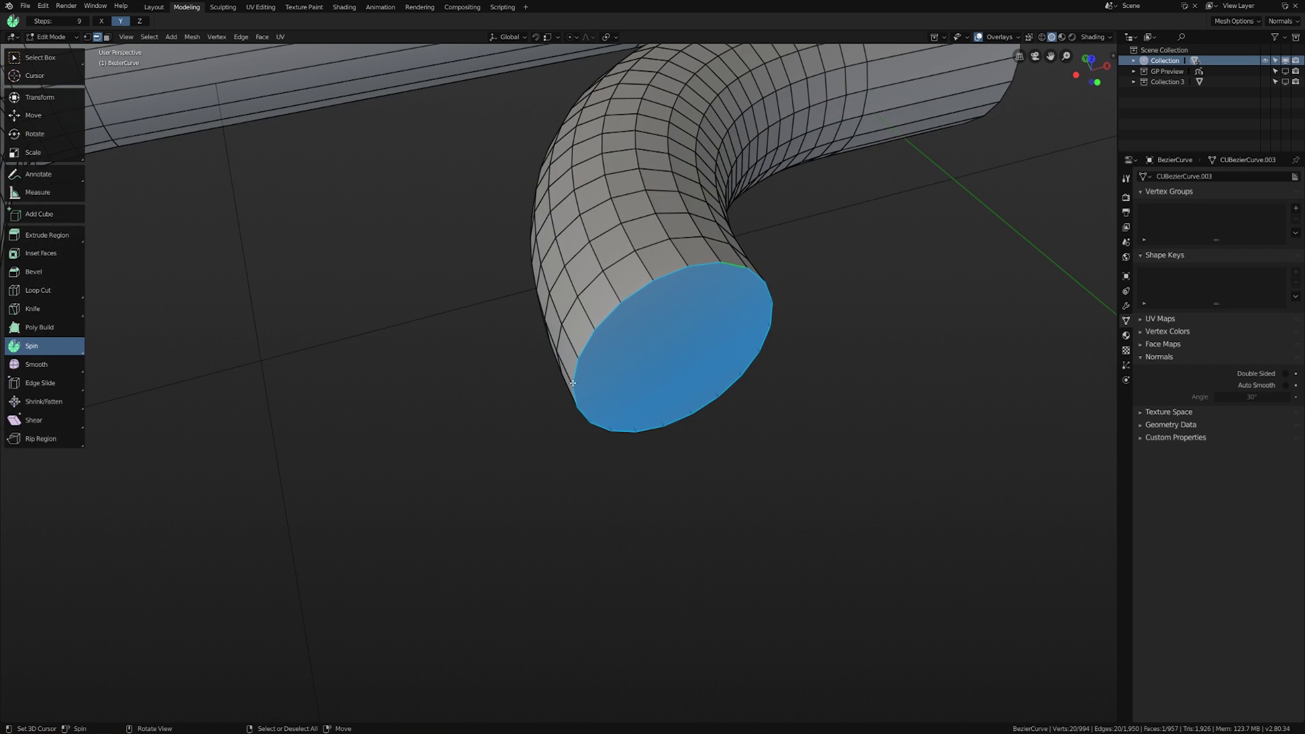
middle_drag(578, 384, 729, 399)
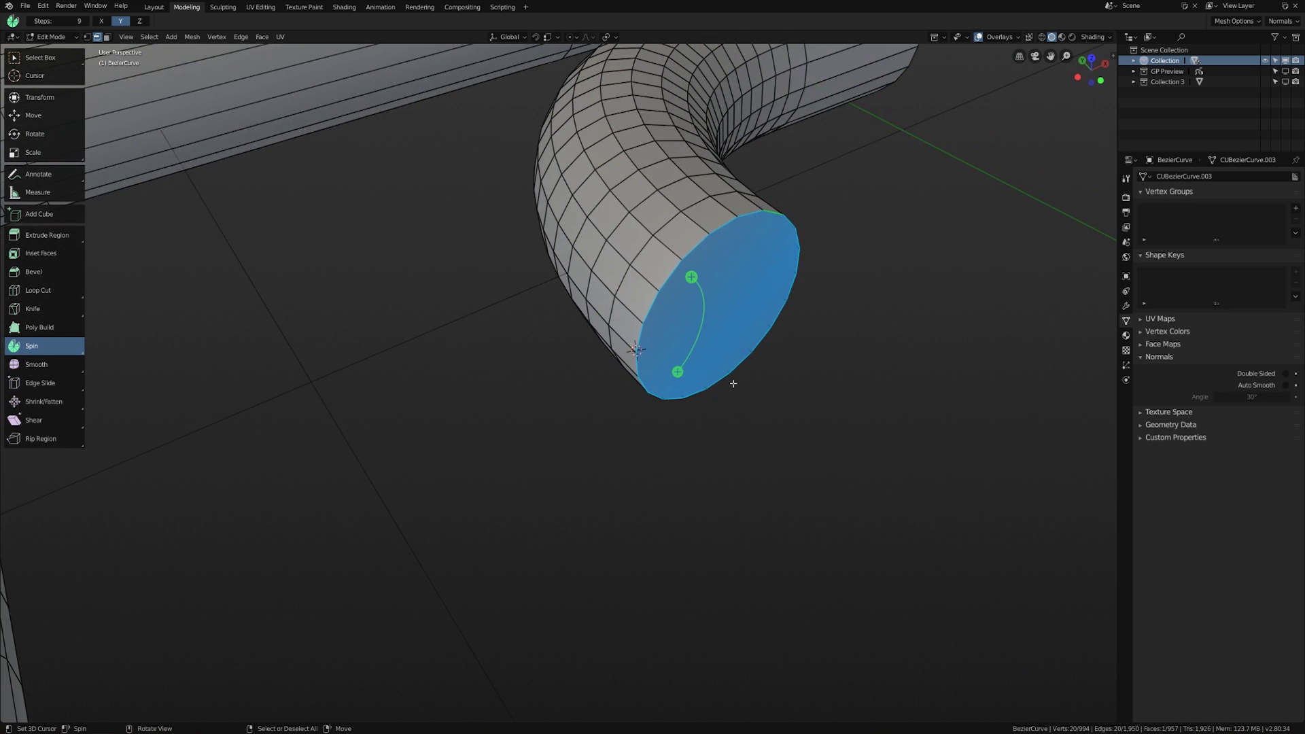
key(KP_7)
scroll(732, 382, down, 2)
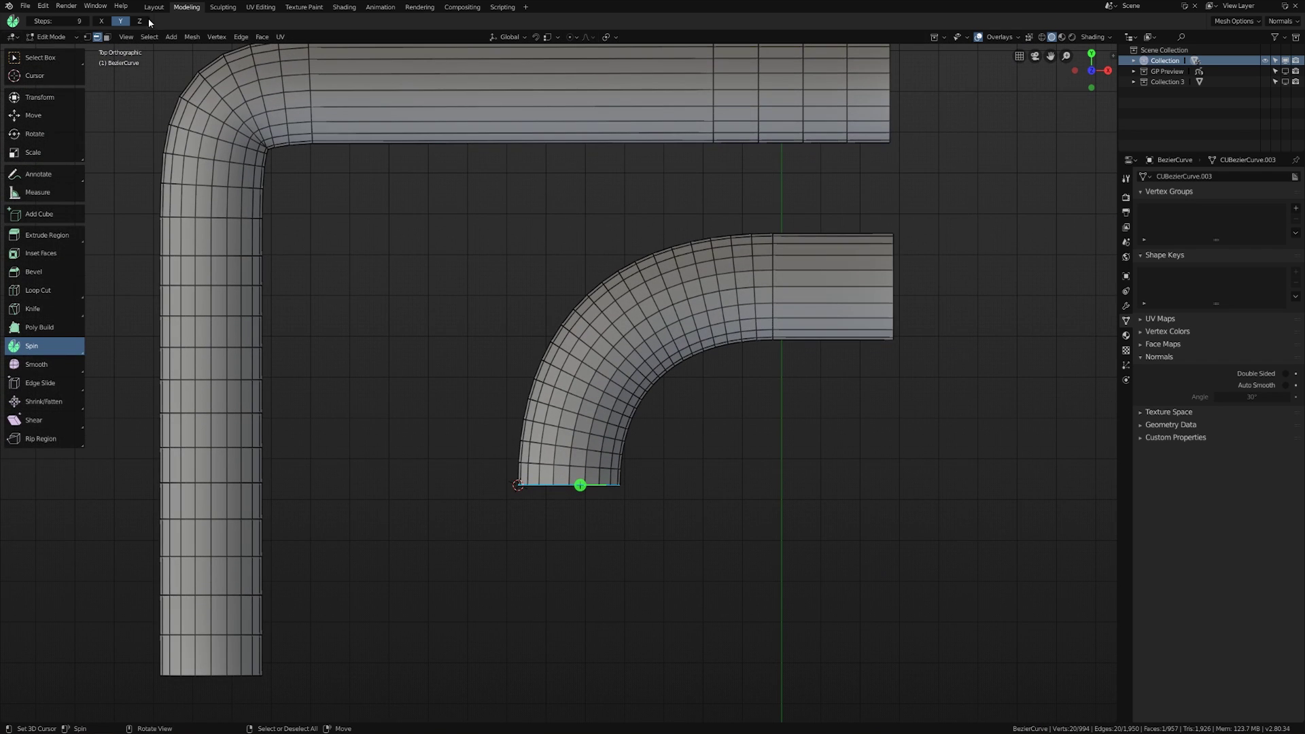
click(139, 21)
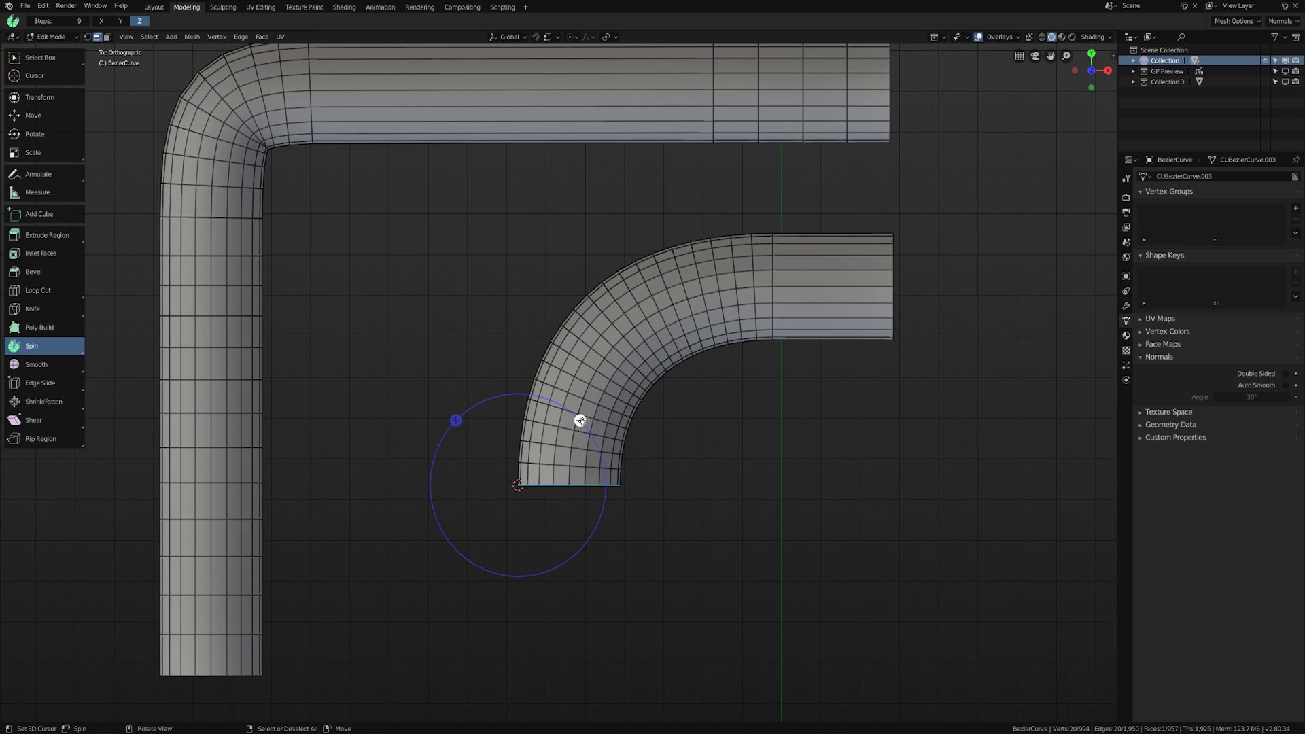
Spin the capped end 90° around the 3D cursor and reduce the spin to 5 steps.
drag(579, 420, 591, 569)
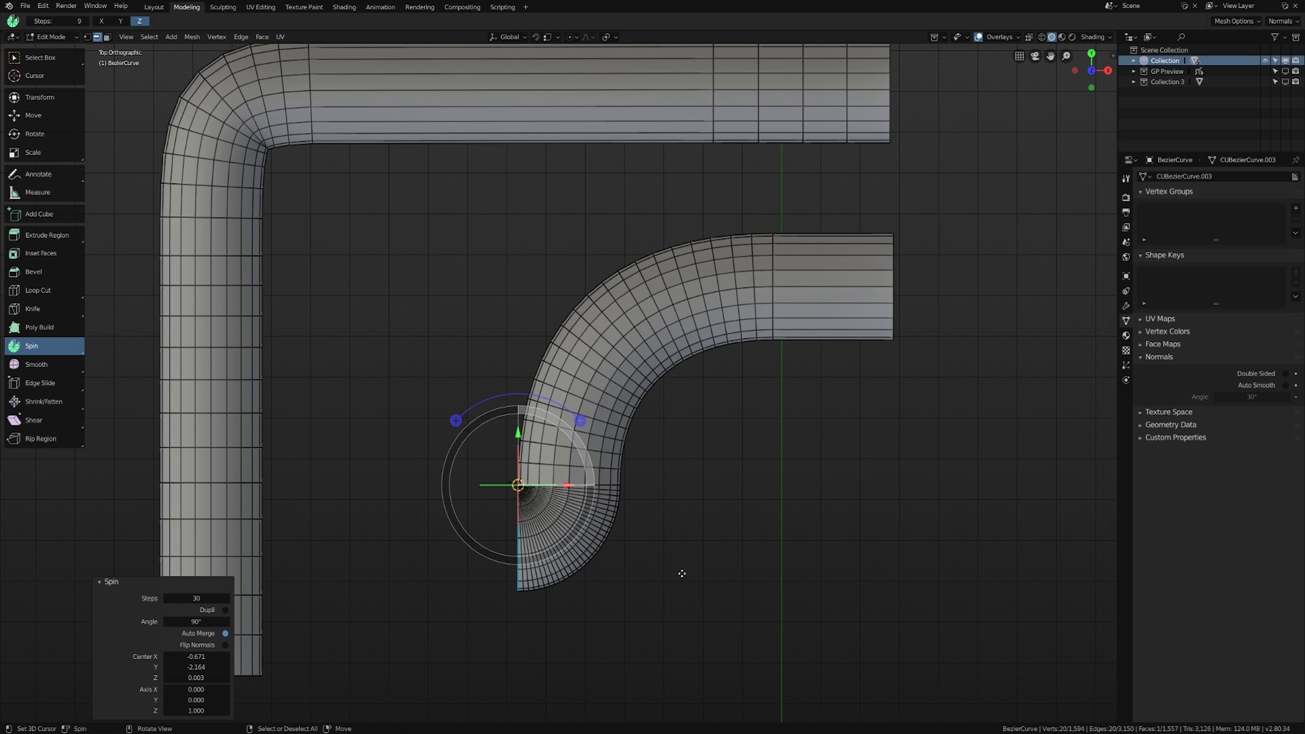
scroll(689, 573, up, 4)
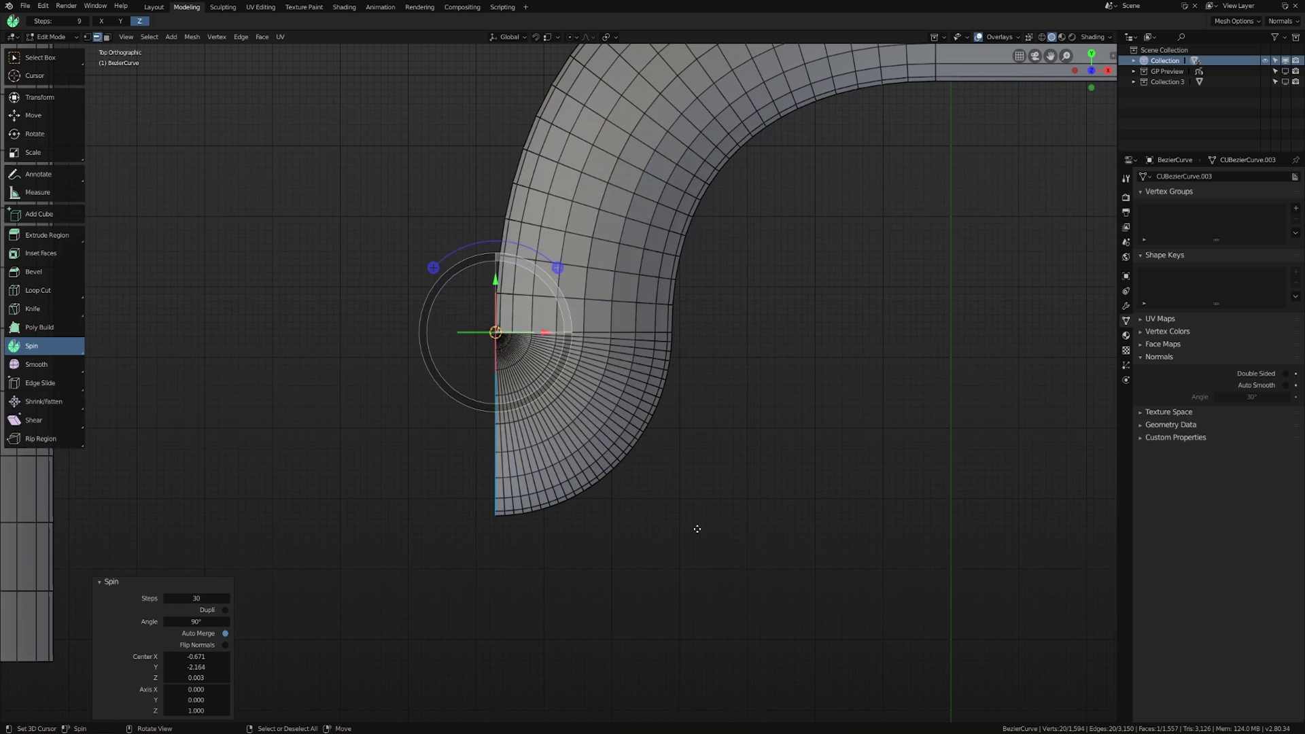
middle_drag(698, 527, 863, 475)
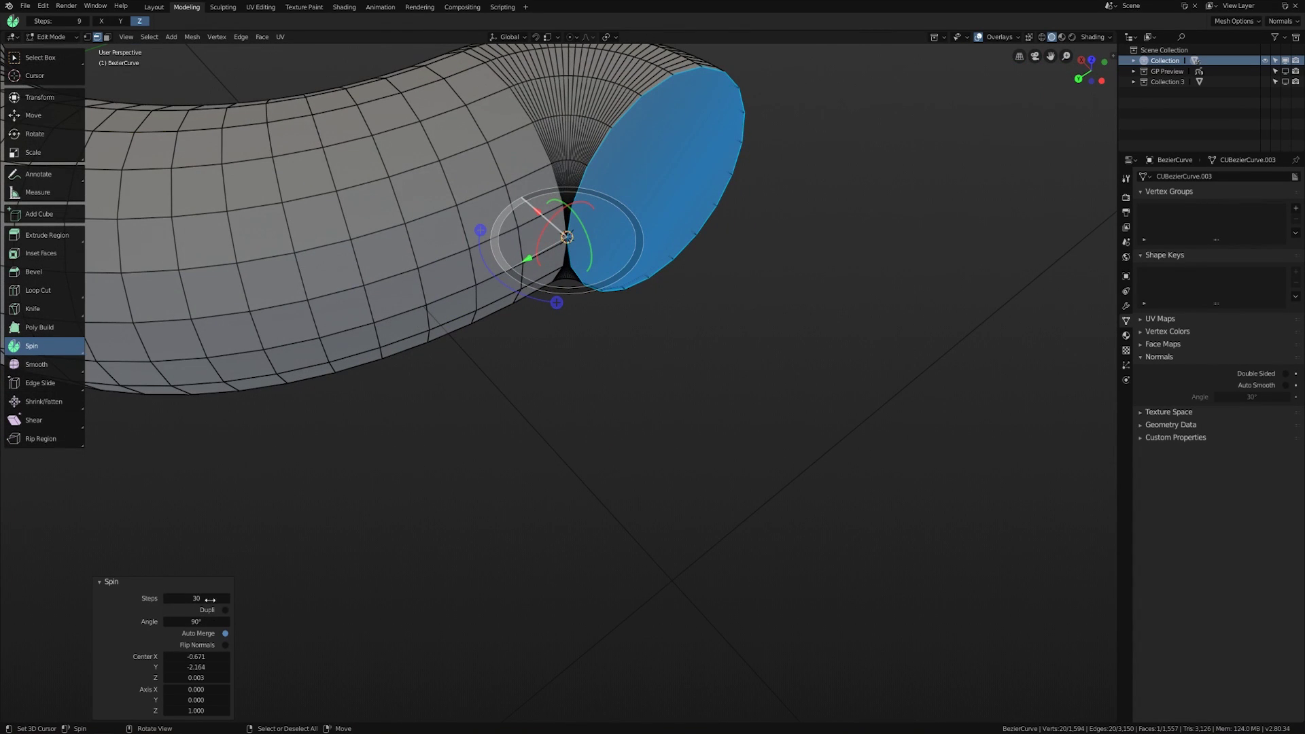
drag(210, 598, 173, 598)
Extrude the spun end face about -0.279 m along the X axis into a straight pipe piece.
scroll(730, 499, down, 3)
middle_drag(730, 499, 645, 454)
key(e)
key(y)
key(x)
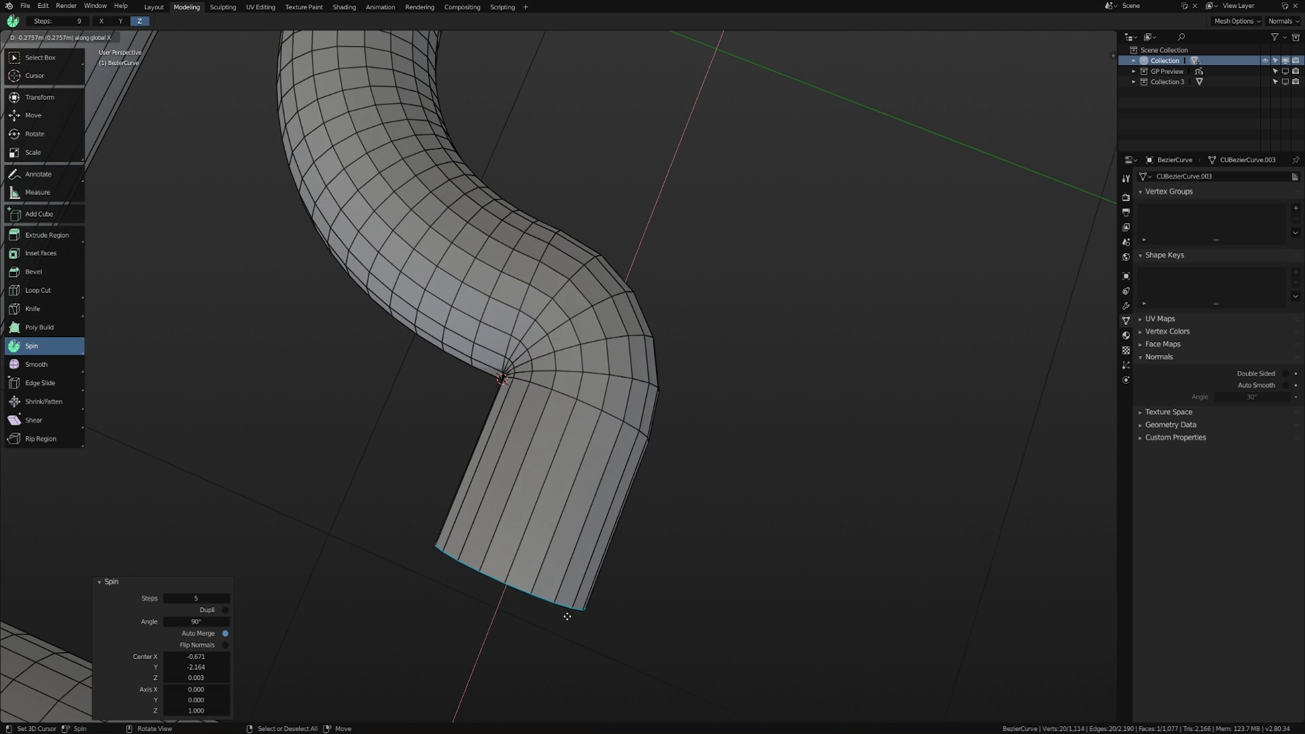
click(574, 591)
Spin the open ring at the pipe's other end 90° downward about Z, with the 3D cursor placed just below the ring in top view.
middle_drag(573, 591, 501, 344)
shift+middle_drag(725, 315, 534, 246)
scroll(498, 381, up, 4)
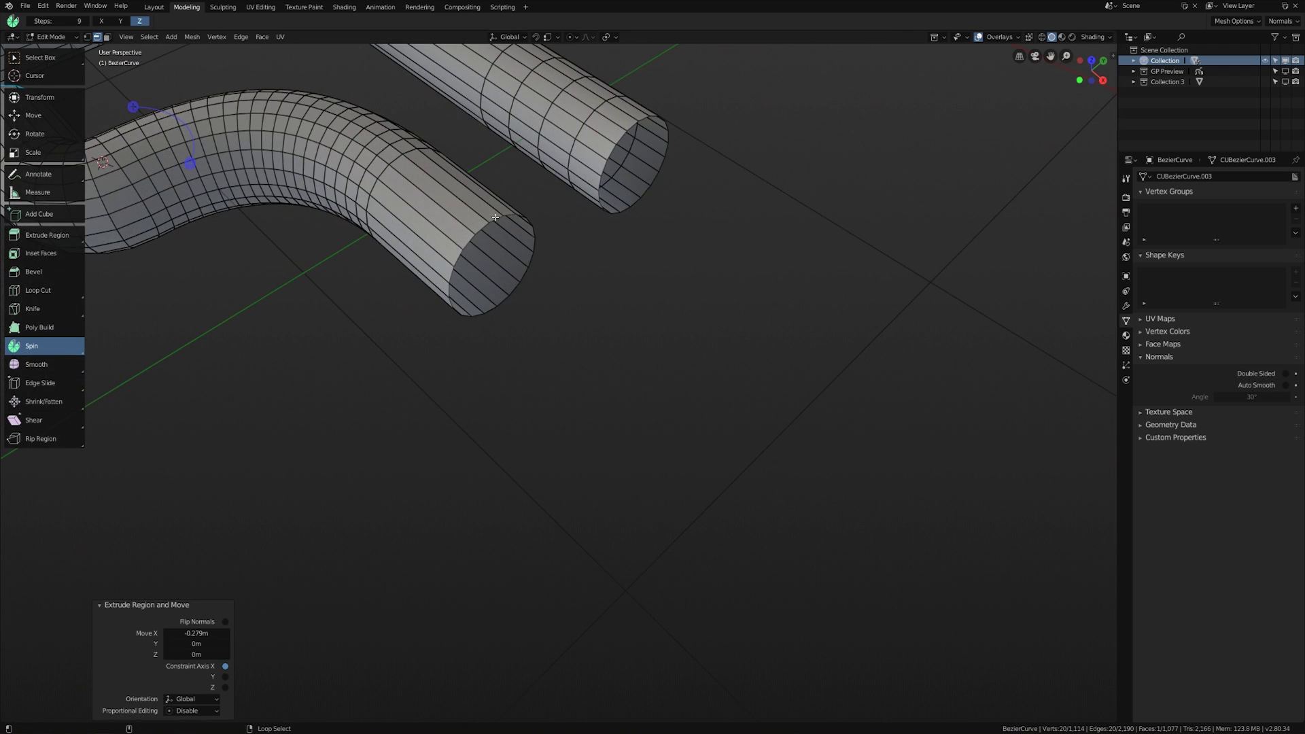
alt+click(534, 246)
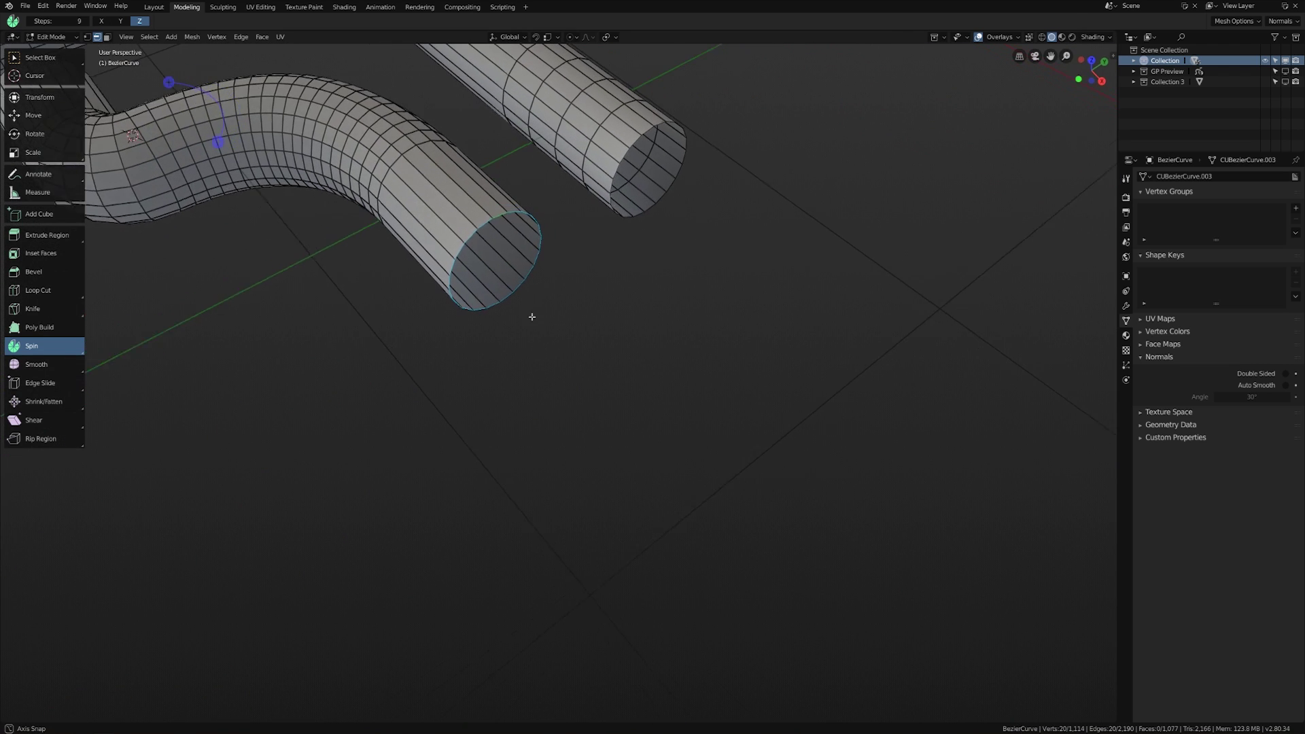
key(KP_7)
shift+middle_drag(535, 348, 559, 339)
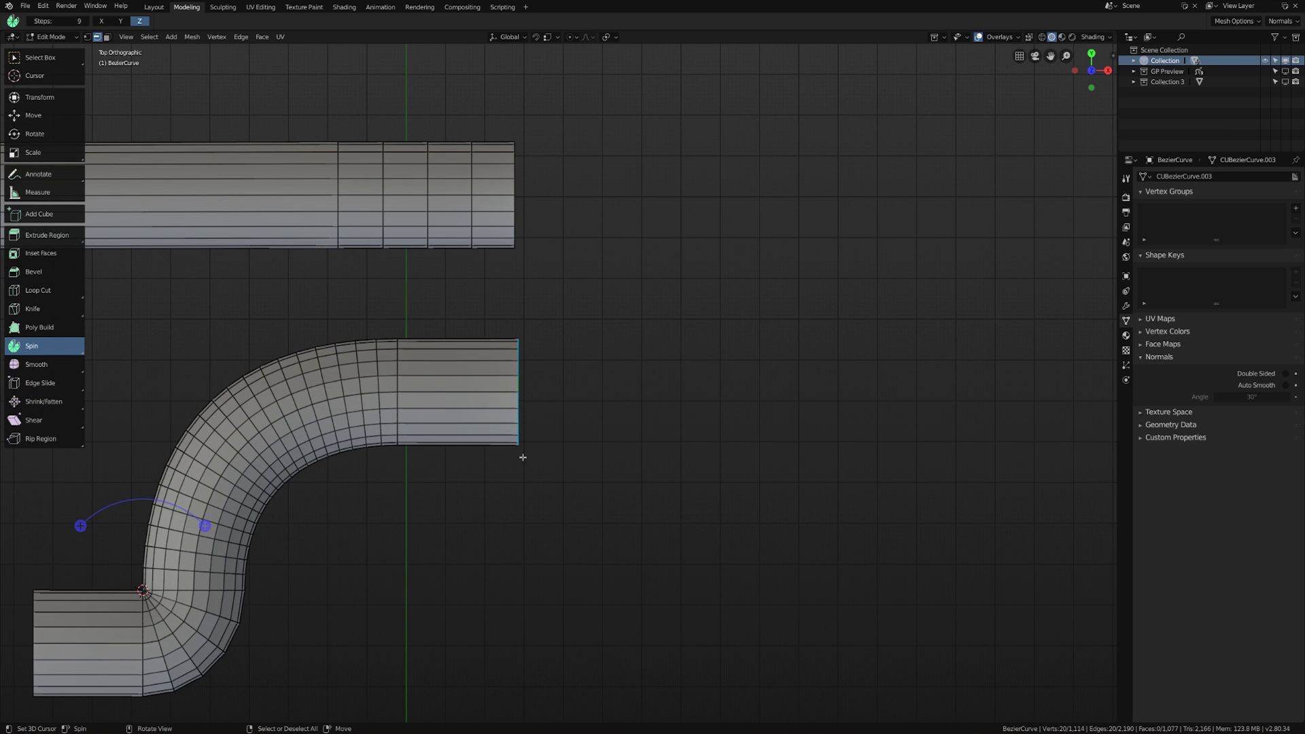
click(518, 479)
shift+middle_drag(533, 472, 557, 431)
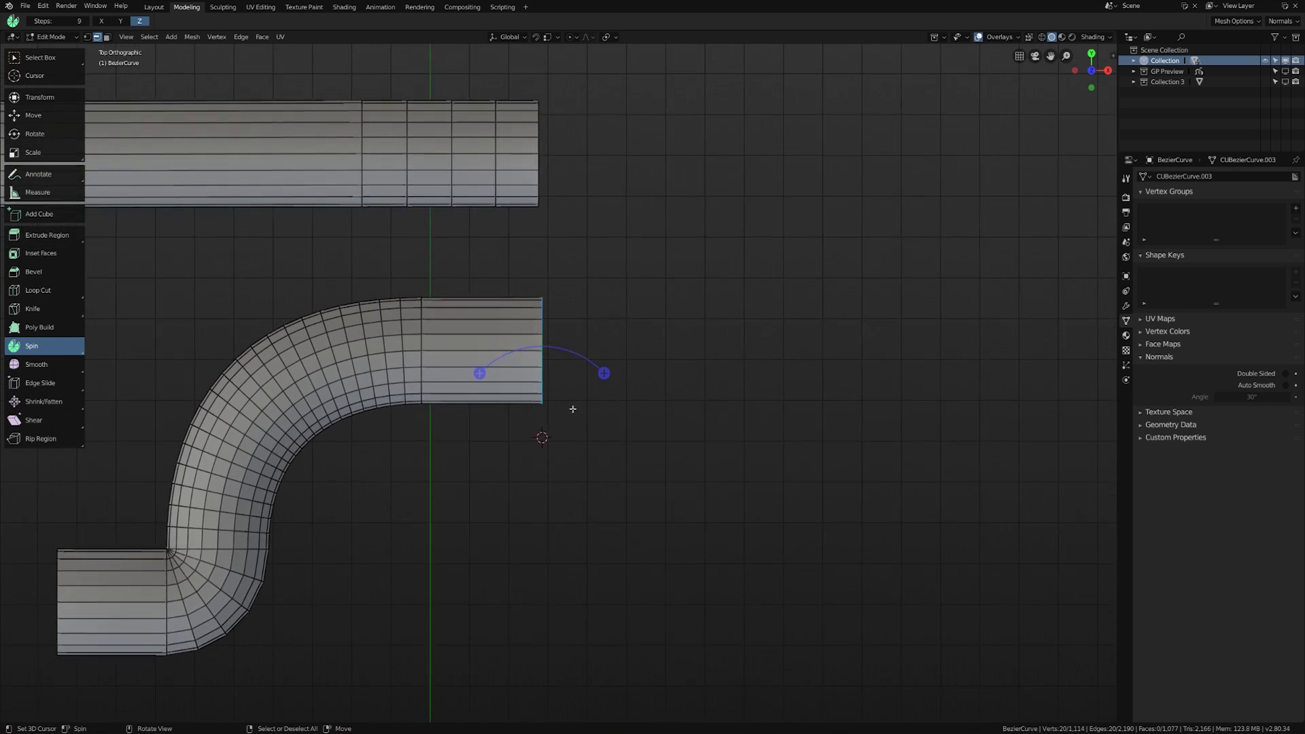
scroll(573, 409, up, 1)
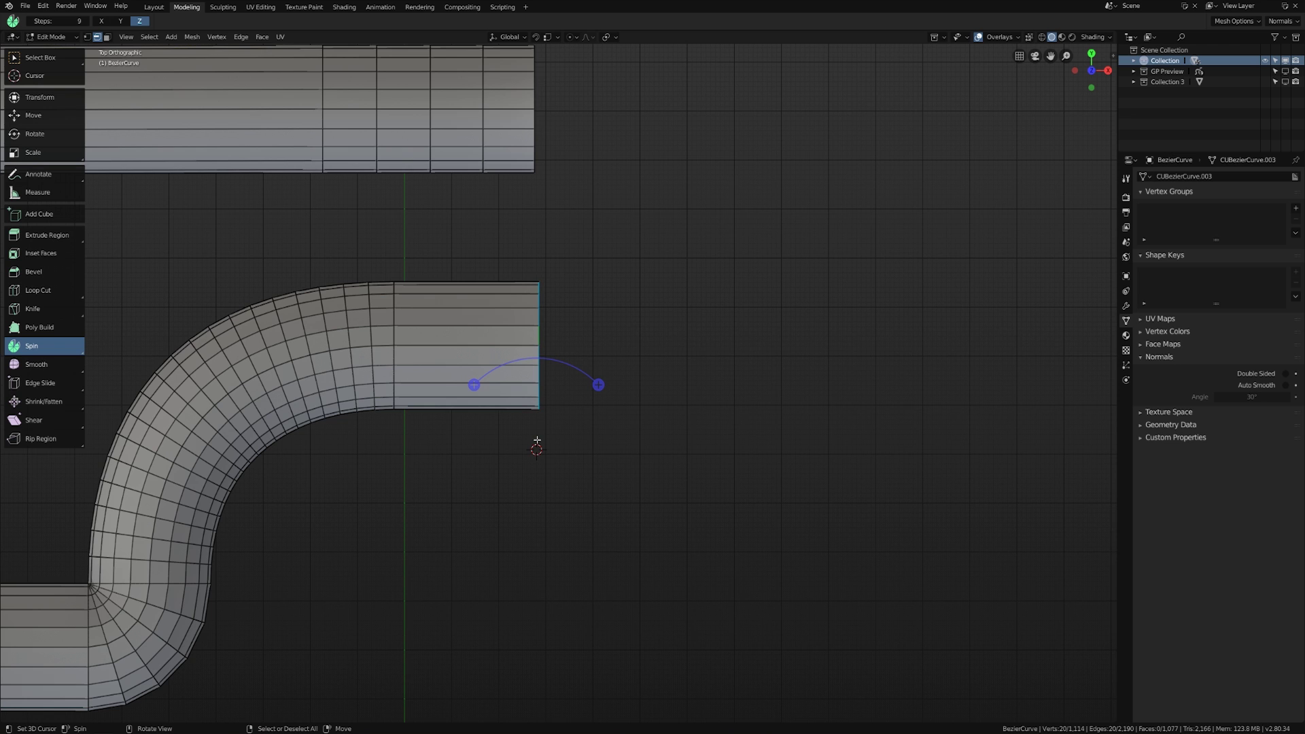
drag(598, 385, 618, 540)
Extrude the newly spun open ring about -0.304 m along the Y axis into a straight pipe piece.
shift+middle_drag(757, 517, 836, 418)
shift+middle_drag(638, 413, 750, 409)
shift+middle_drag(920, 456, 788, 408)
key(e)
key(y)
click(865, 585)
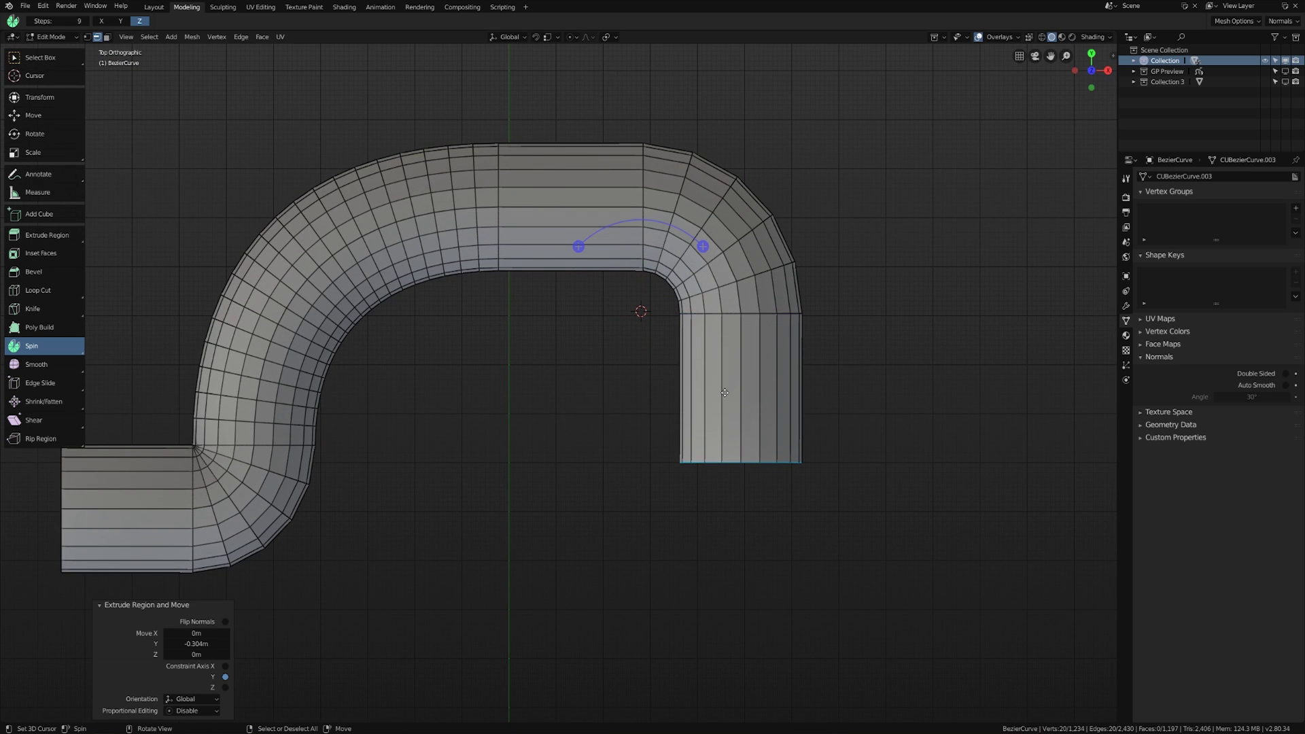
scroll(805, 471, down, 4)
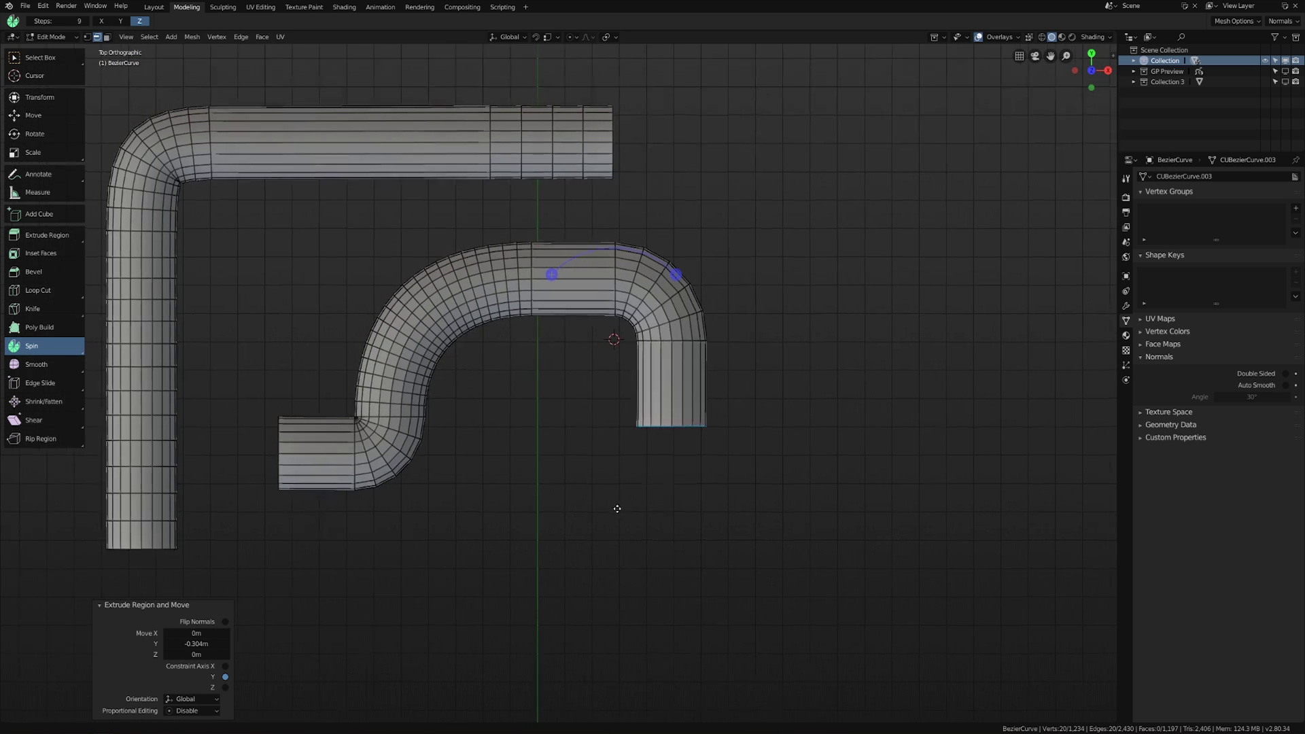
scroll(742, 499, up, 1)
middle_drag(768, 458, 707, 319)
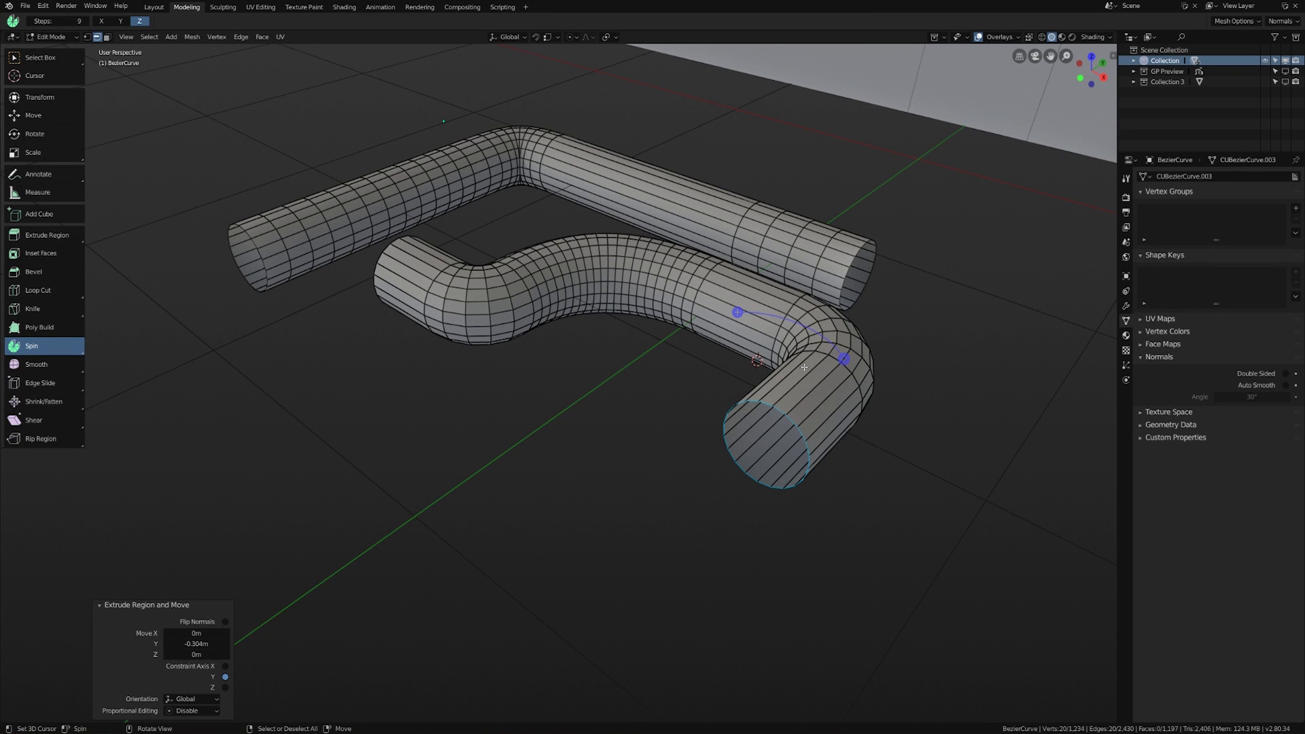
Tilt the whole pipe object freely with a trackball rotation in Object Mode and return to Edit Mode.
key(Tab)
middle_drag(813, 401, 841, 390)
key(r)
key(r)
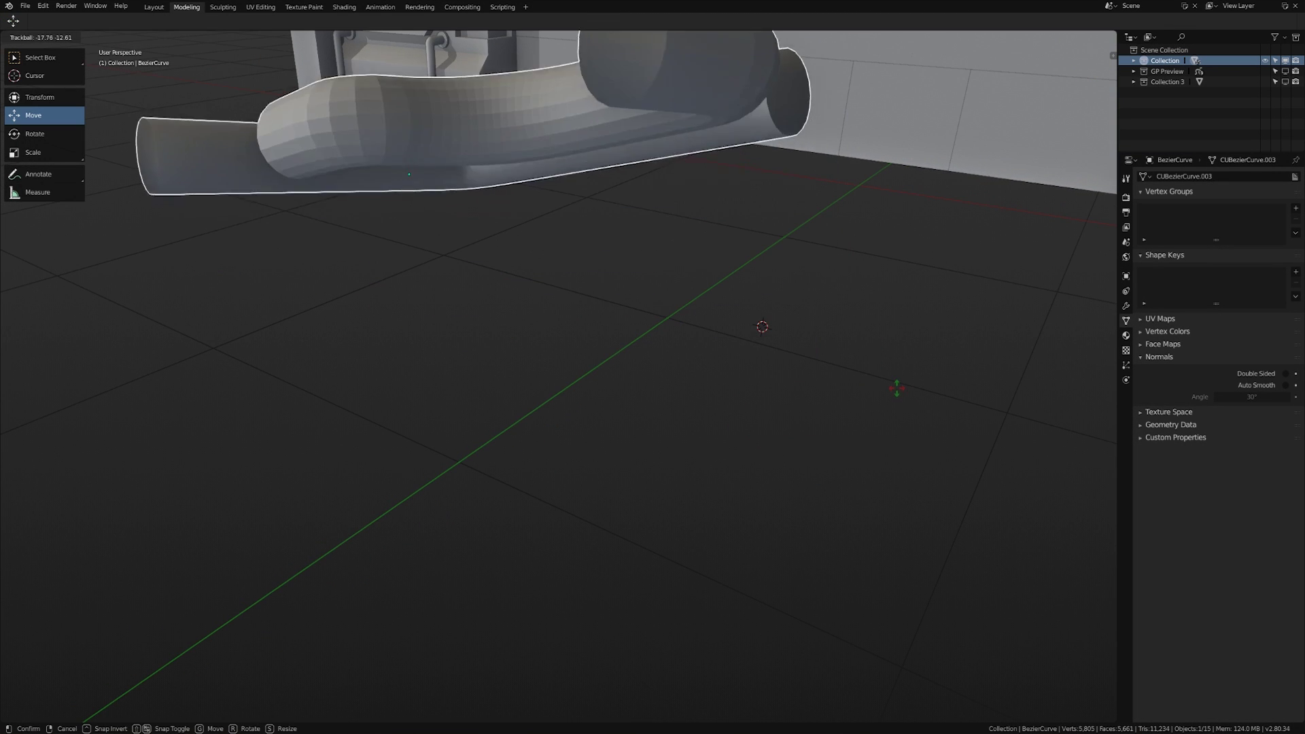
click(898, 391)
middle_drag(899, 326, 885, 378)
key(ctrl+Tab)
click(993, 357)
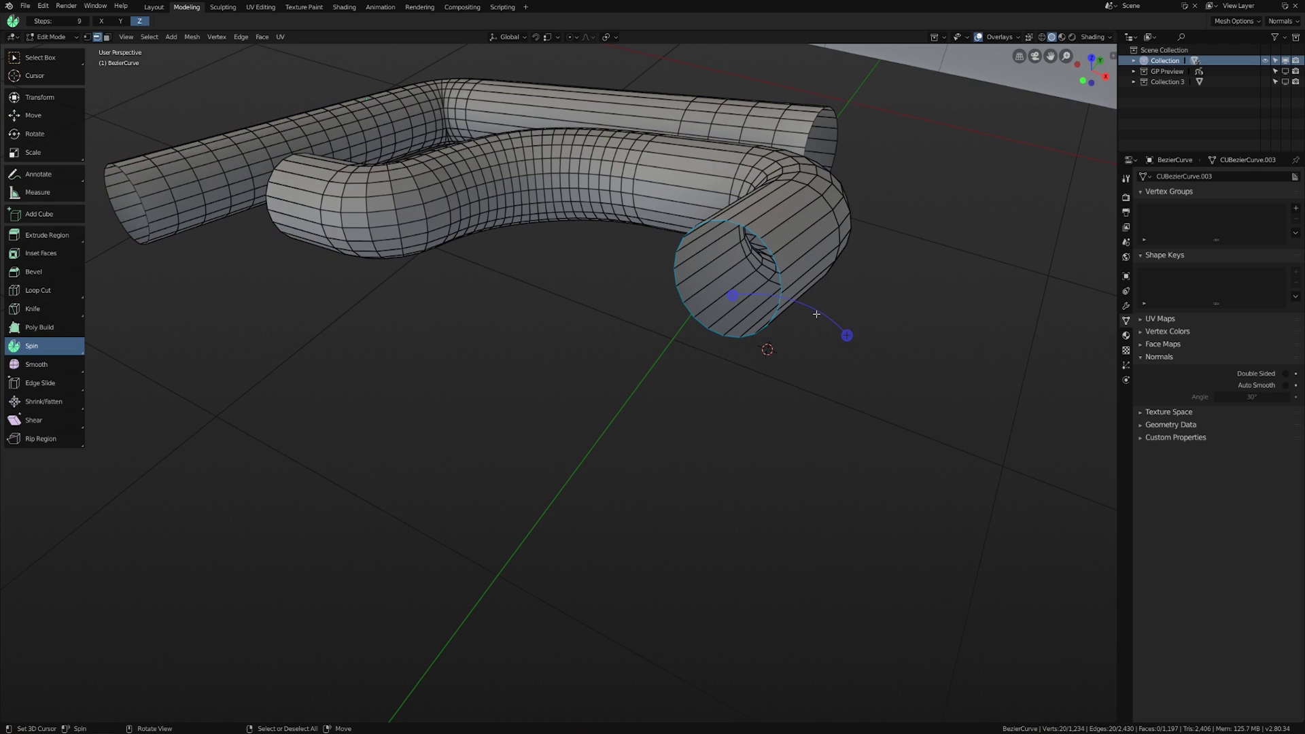
Switch the transform orientation to Local, inspect the pipes from several angles, and return to Object Mode in top view.
click(510, 38)
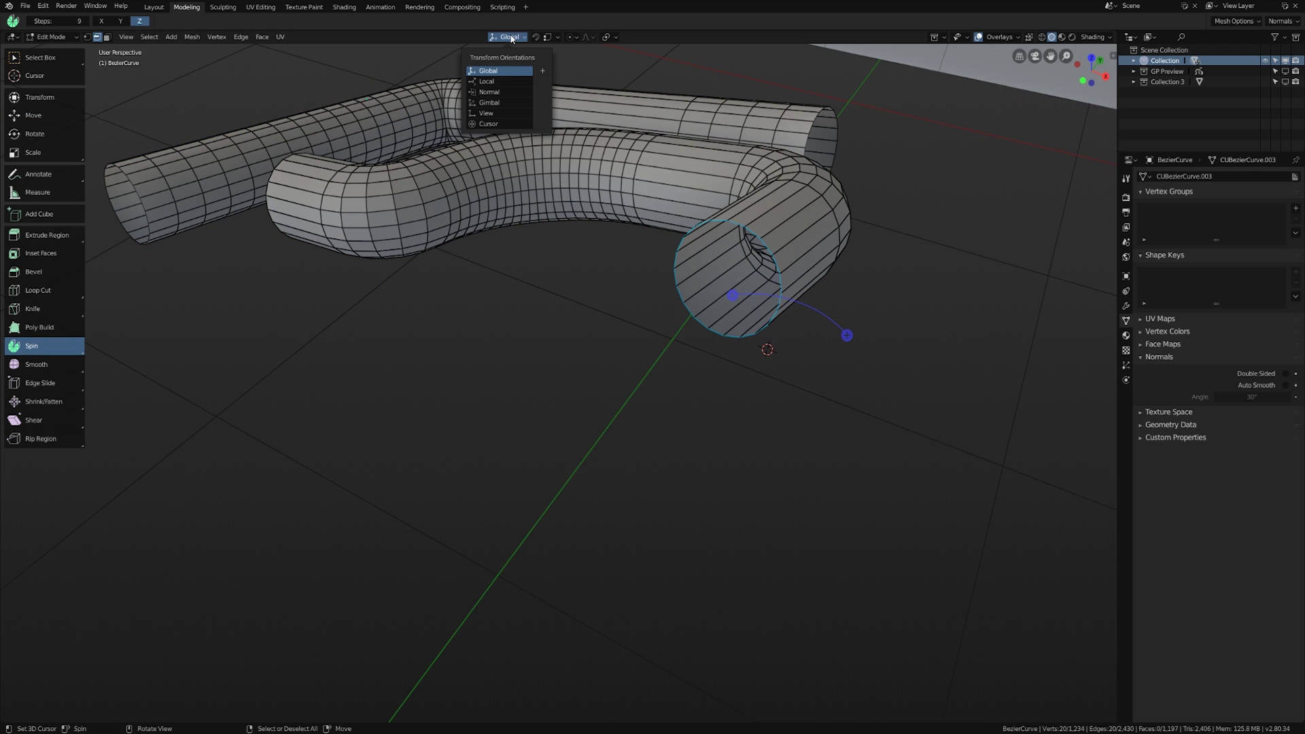
click(502, 81)
middle_drag(860, 299, 908, 342)
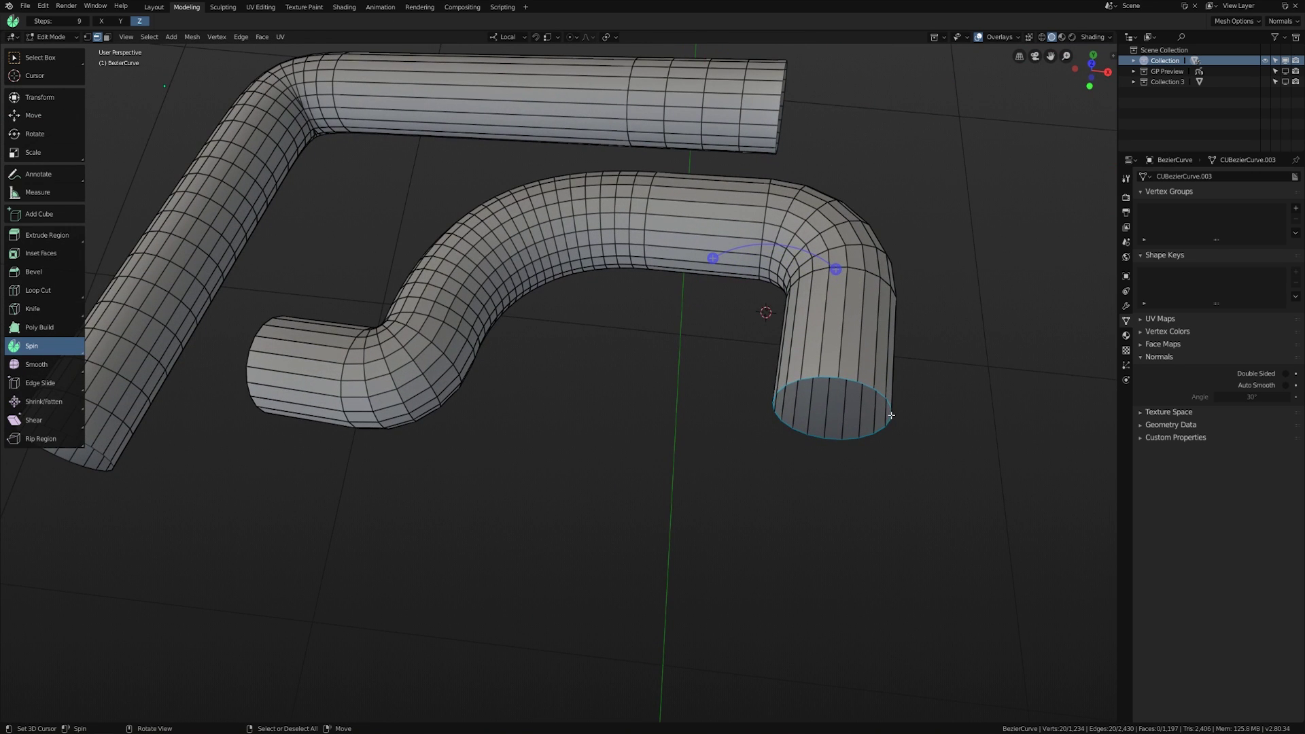
middle_drag(942, 429, 839, 353)
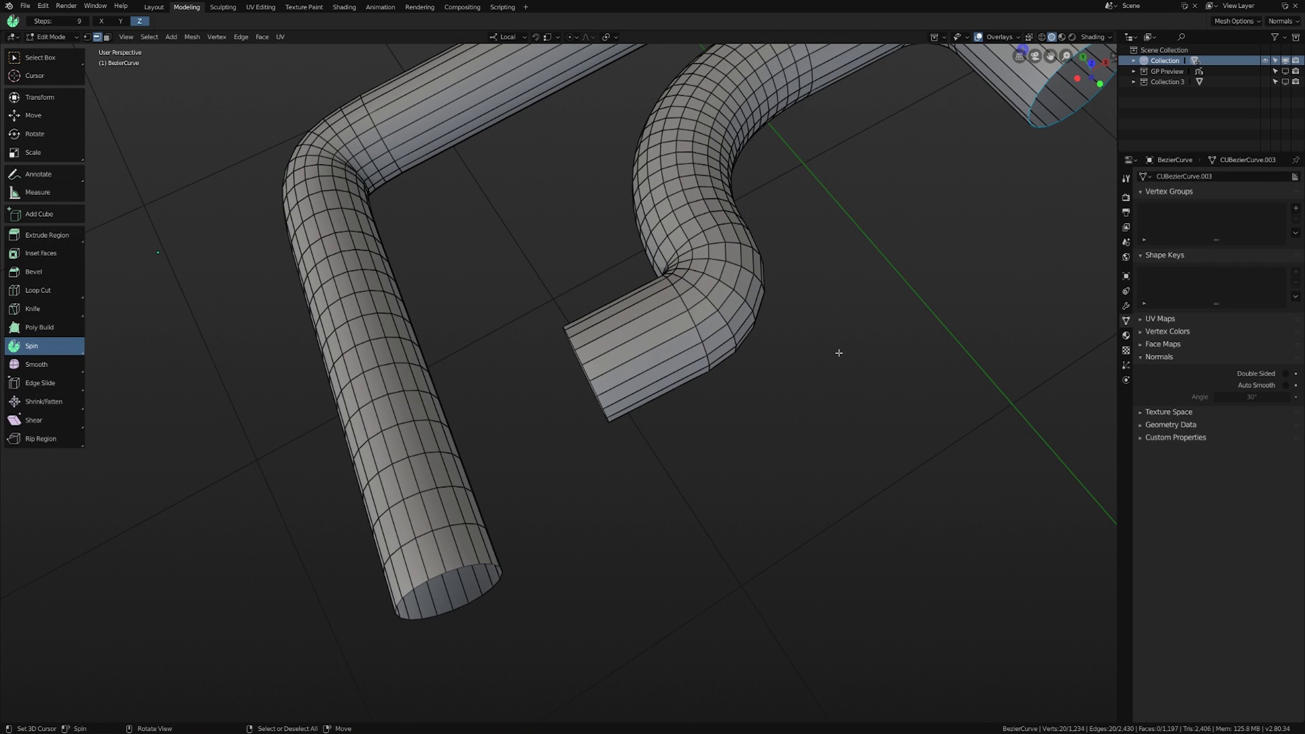
middle_drag(830, 355, 748, 373)
key(Tab)
key(KP_7)
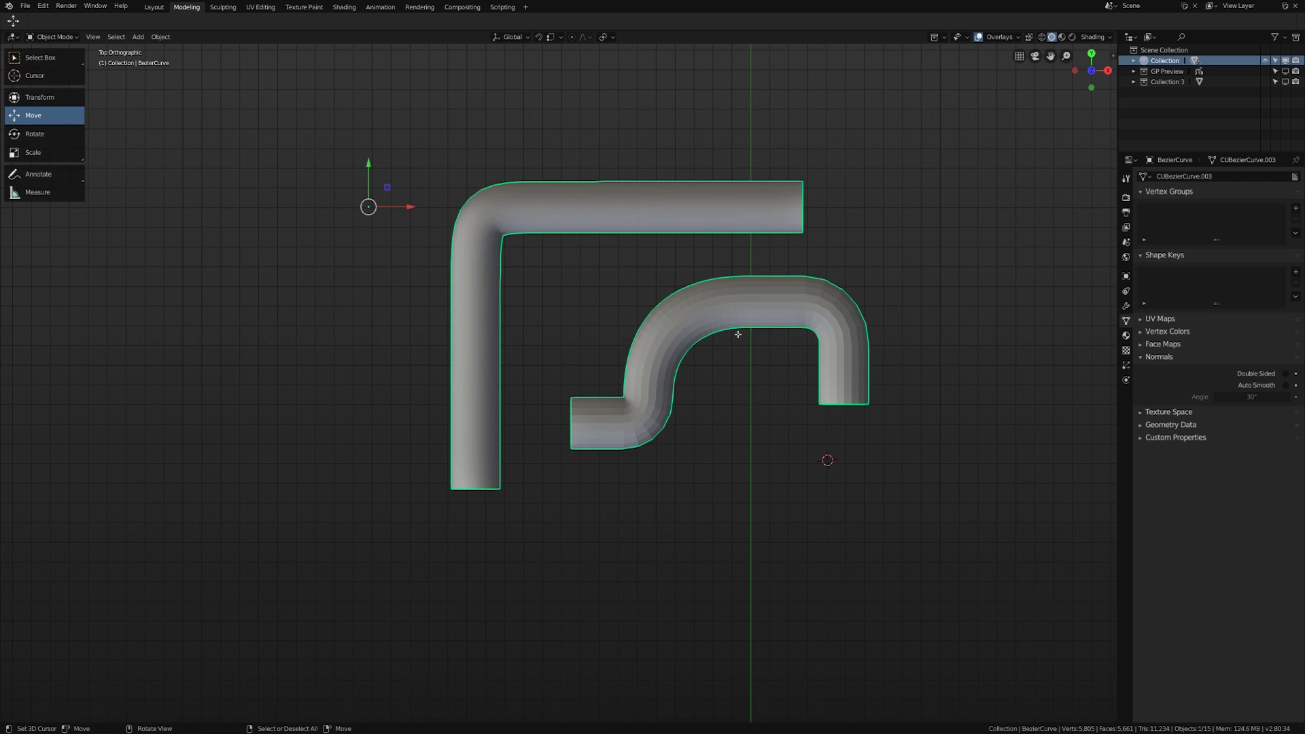
Select the capped end ring of the curved pipe in Edit Mode and lengthen its straight piece by moving the ring outward along X.
key(ctrl+Tab)
shift+middle_drag(882, 437, 873, 495)
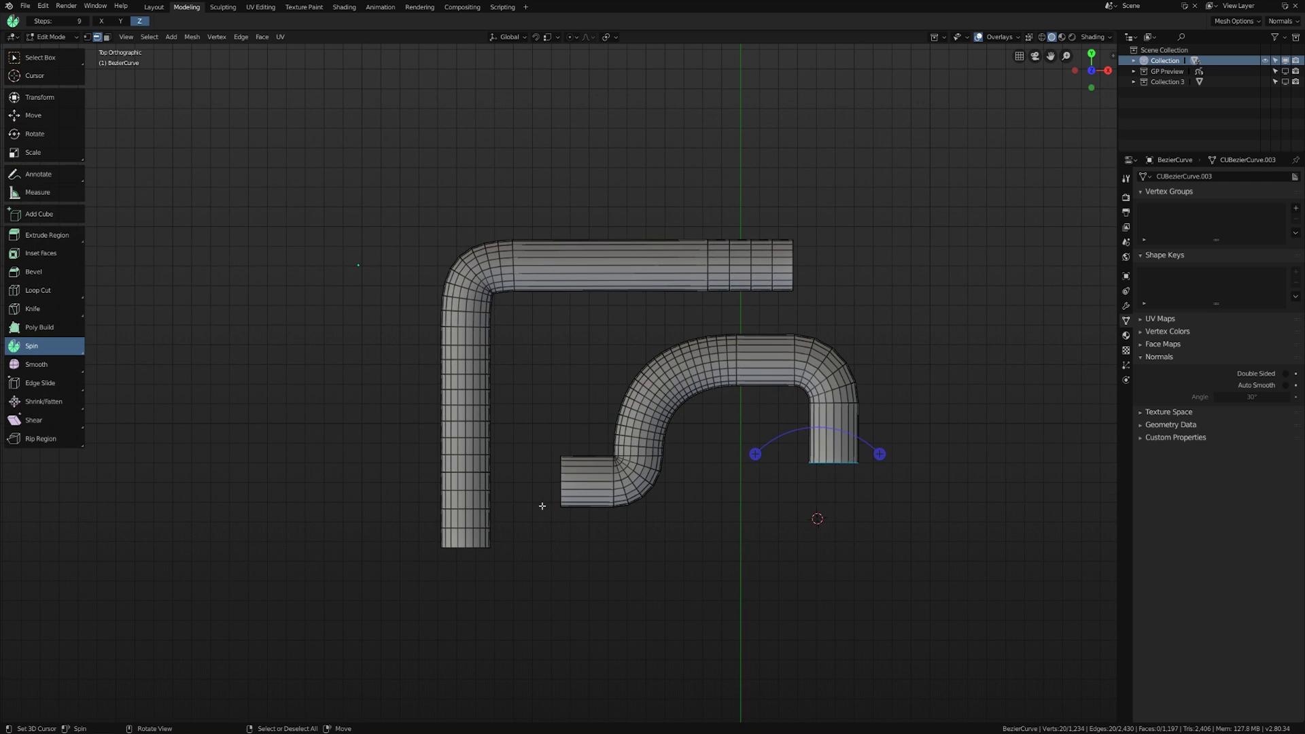
alt+right_click(571, 482)
alt+right_click(560, 479)
shift+middle_drag(693, 521, 767, 470)
scroll(769, 470, up, 1)
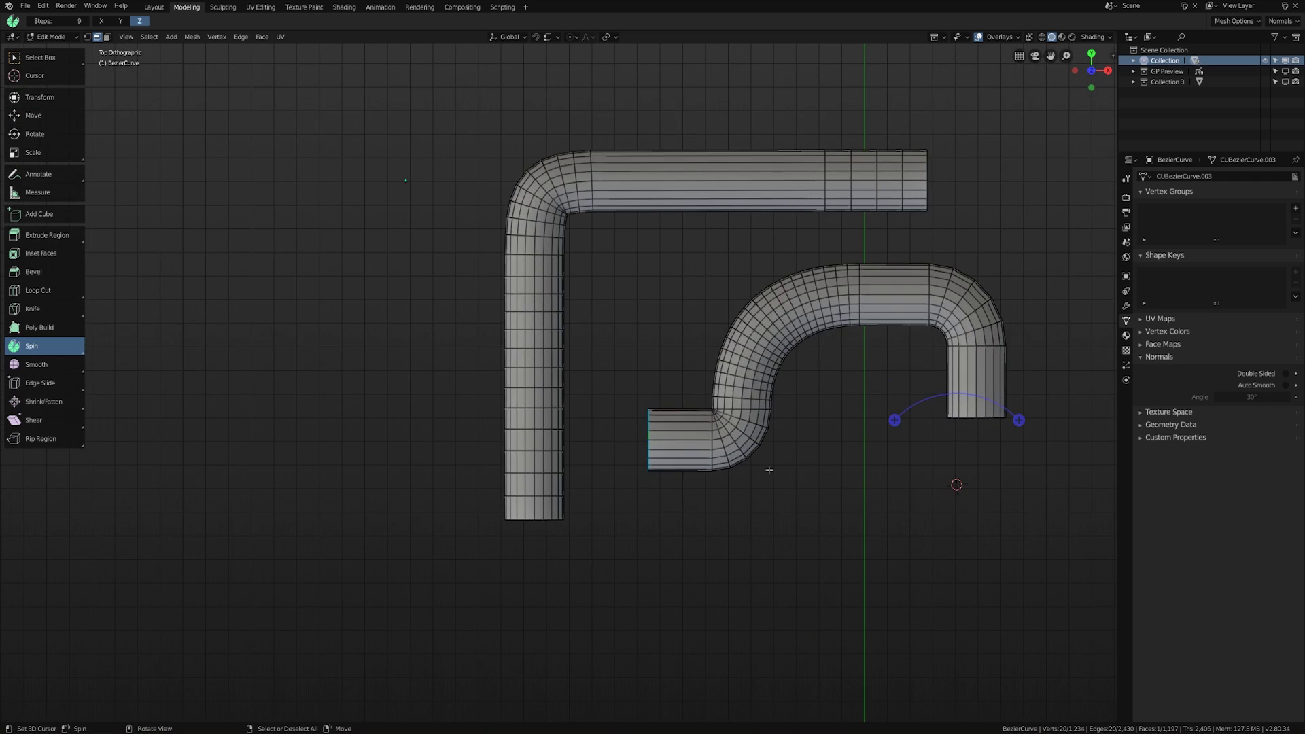
click(33, 115)
drag(677, 437, 629, 439)
Select the whole linked curved pipe, rotate it 90°, and move it about -0.194 m along Y so its capped end enters the straight pipe.
key(ctrl+l)
text(r90)
key(Return)
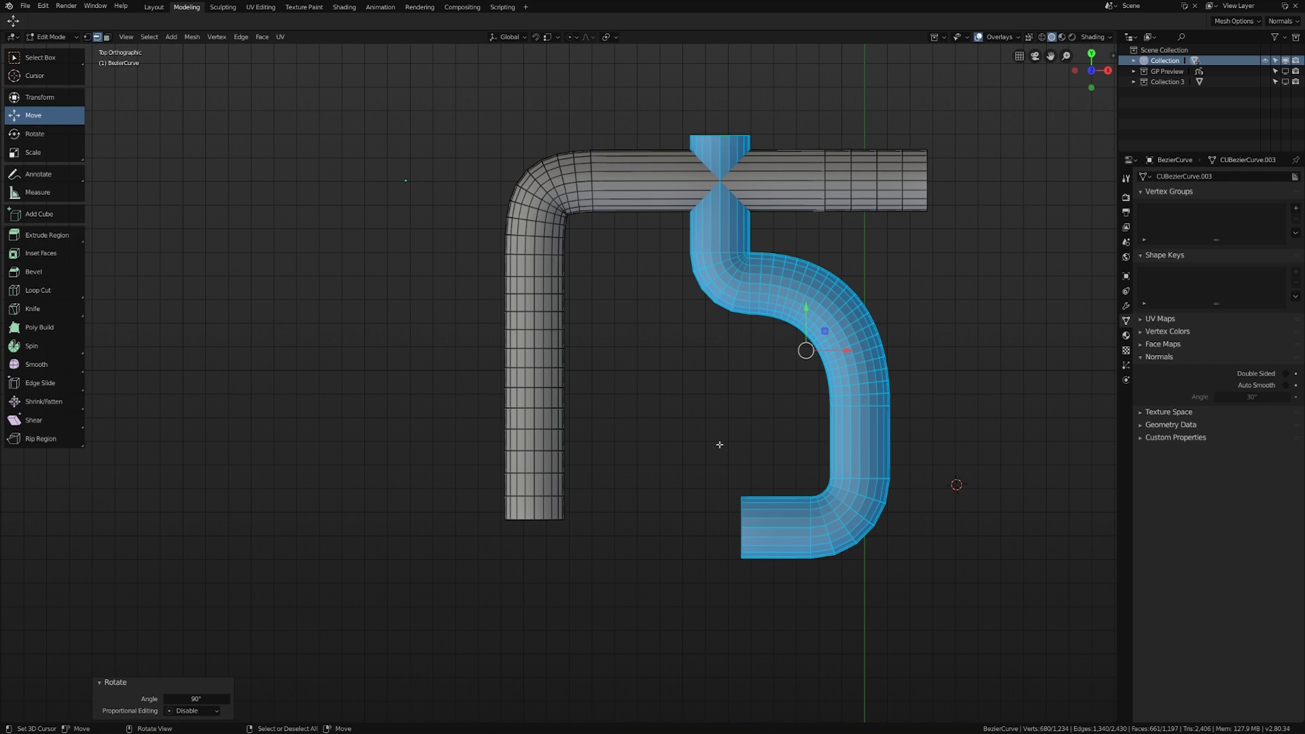
scroll(684, 371, up, 4)
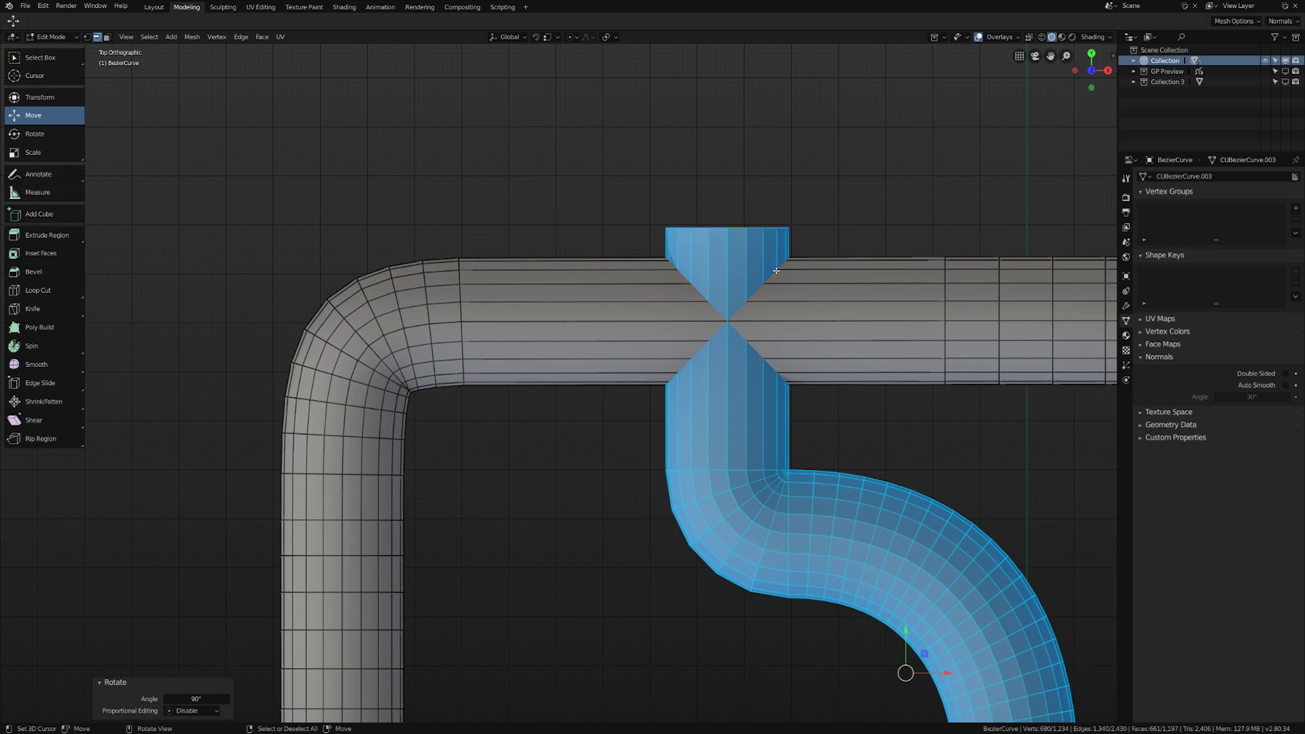
key(g)
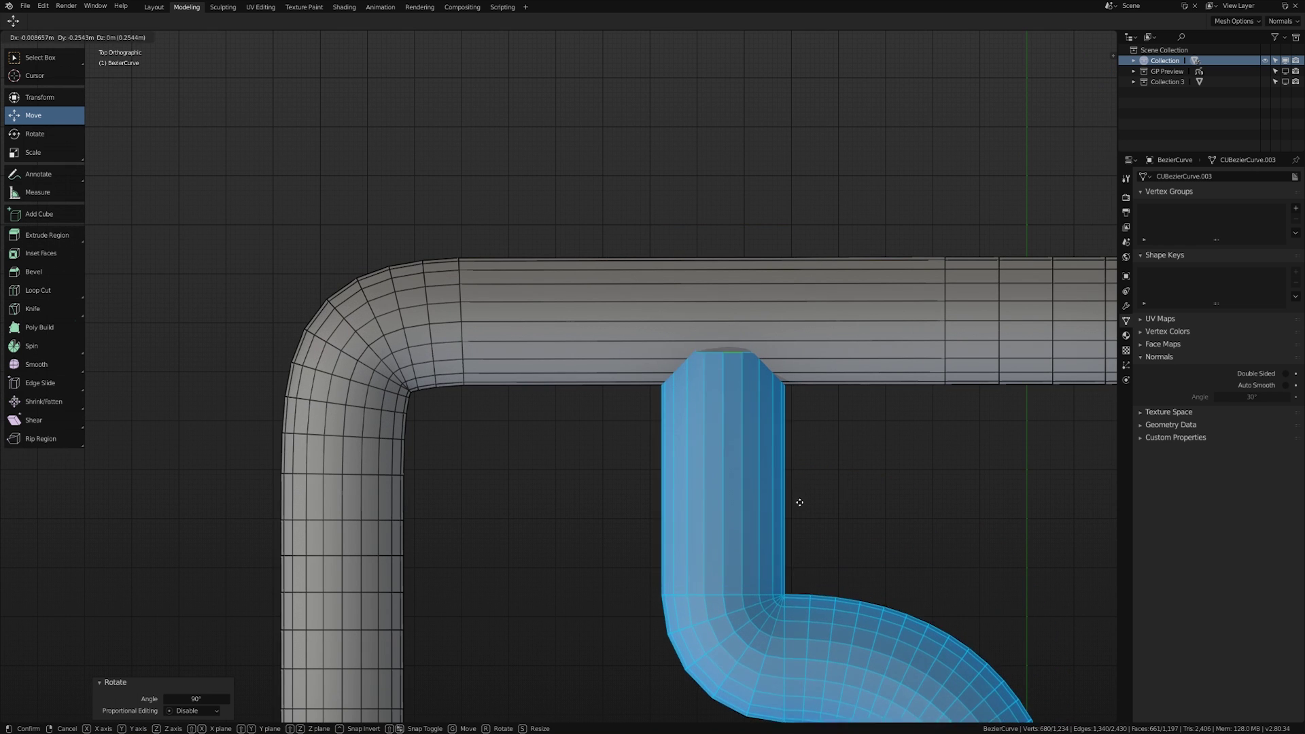
click(798, 469)
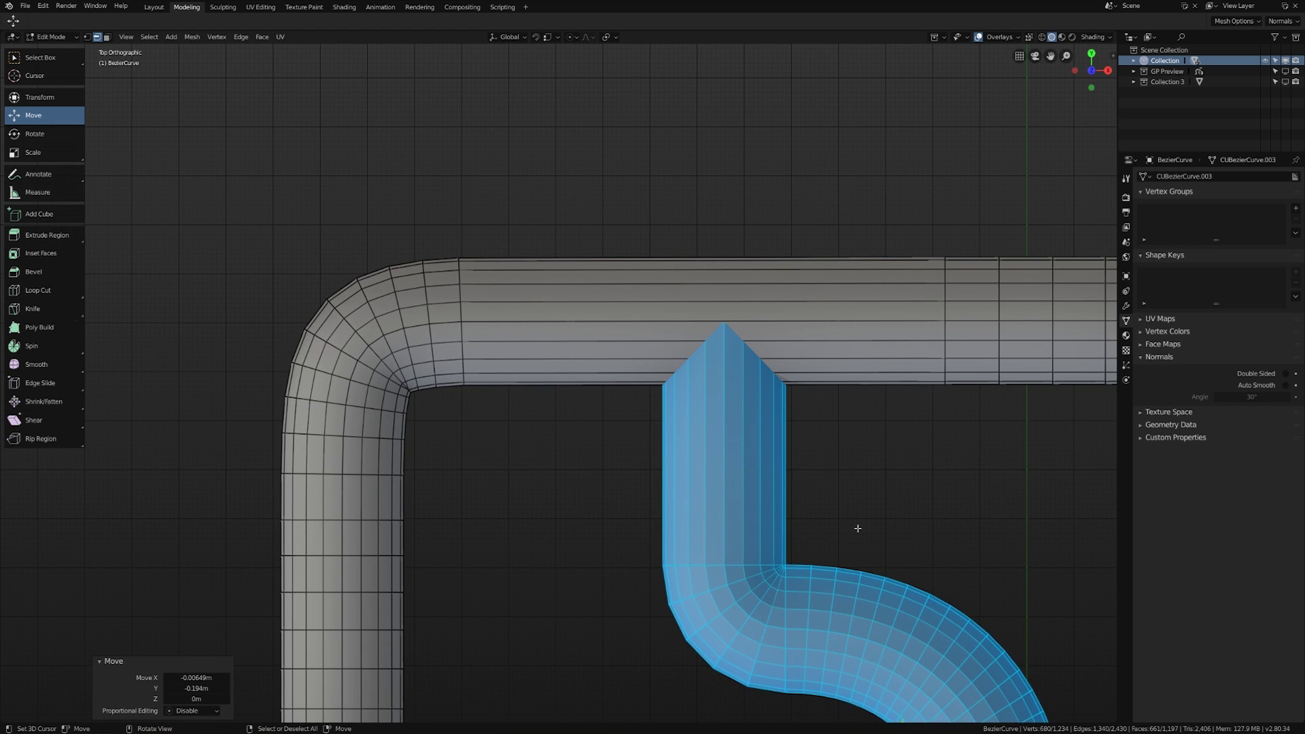
scroll(843, 525, down, 3)
middle_drag(791, 498, 672, 456)
mouse_move(367, 339)
mouse_down()
mouse_move(302, 336)
mouse_move(353, 340)
mouse_up()
Select the curved pipe's end ring inside the straight pipe and move it about 0.0391 m along Y to adjust the junction.
alt+right_click(615, 240)
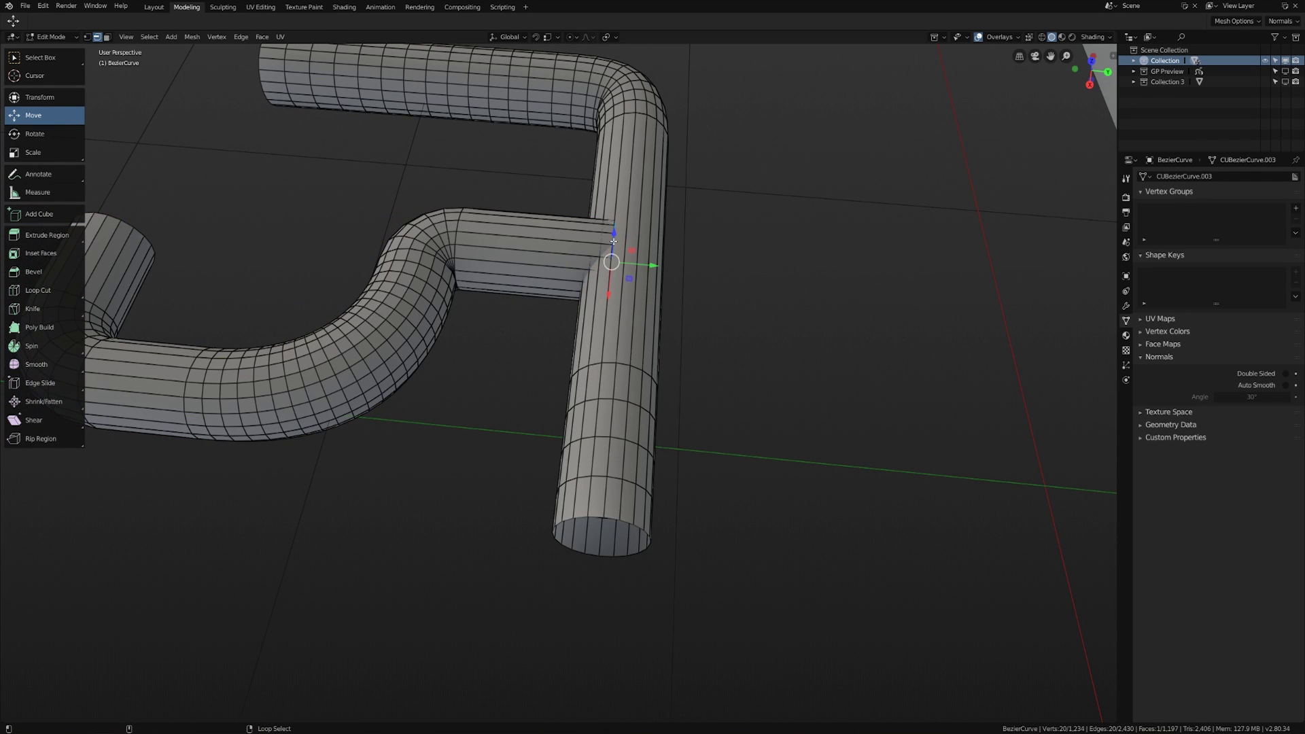
middle_drag(673, 360, 675, 228)
scroll(664, 286, up, 2)
drag(647, 238, 661, 239)
middle_drag(702, 266, 669, 269)
scroll(639, 278, up, 3)
middle_drag(584, 289, 647, 352)
middle_drag(652, 411, 707, 439)
scroll(708, 448, down, 4)
shift+middle_drag(701, 490, 621, 394)
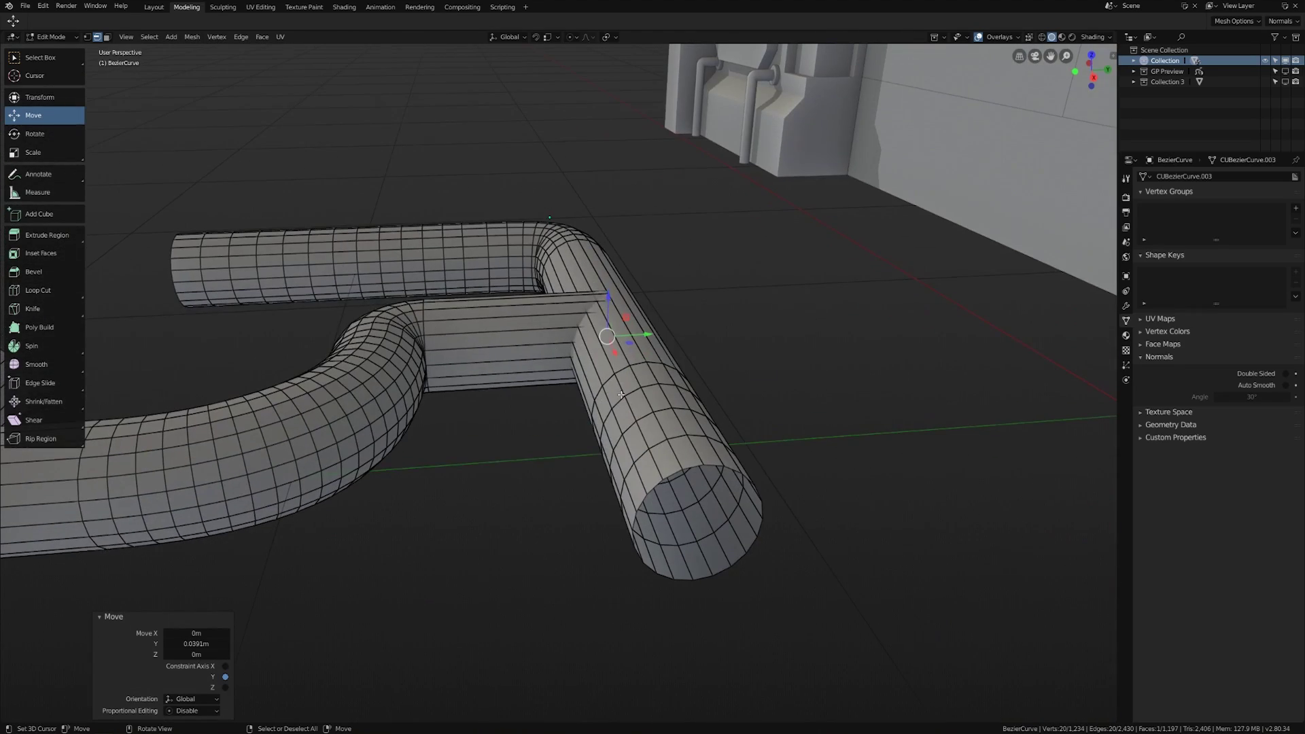
Cap the three remaining open pipe ends by selecting each end ring and filling it with a face.
alt+click(710, 463)
middle_drag(674, 513, 521, 440)
alt+click(237, 474)
key(f)
middle_drag(539, 519, 818, 528)
alt+click(1056, 599)
key(f)
middle_drag(1055, 599, 877, 396)
middle_drag(840, 444, 500, 493)
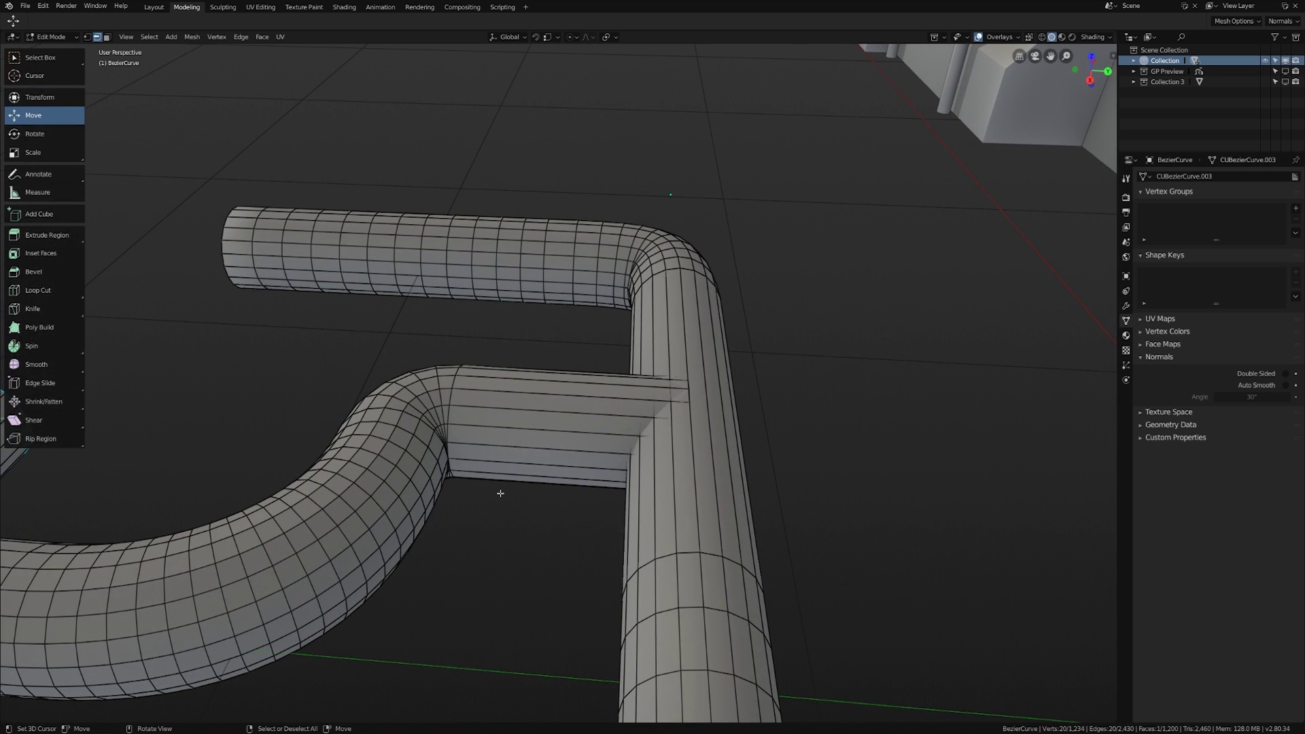
Select the face ring of the branch's straight piece and fuse it with the other pipe using Intersect (Boolean) in Union mode.
key(3)
alt+click(557, 402)
mouse_move(796, 437)
middle_down()
mouse_move(764, 438)
mouse_move(785, 436)
middle_up()
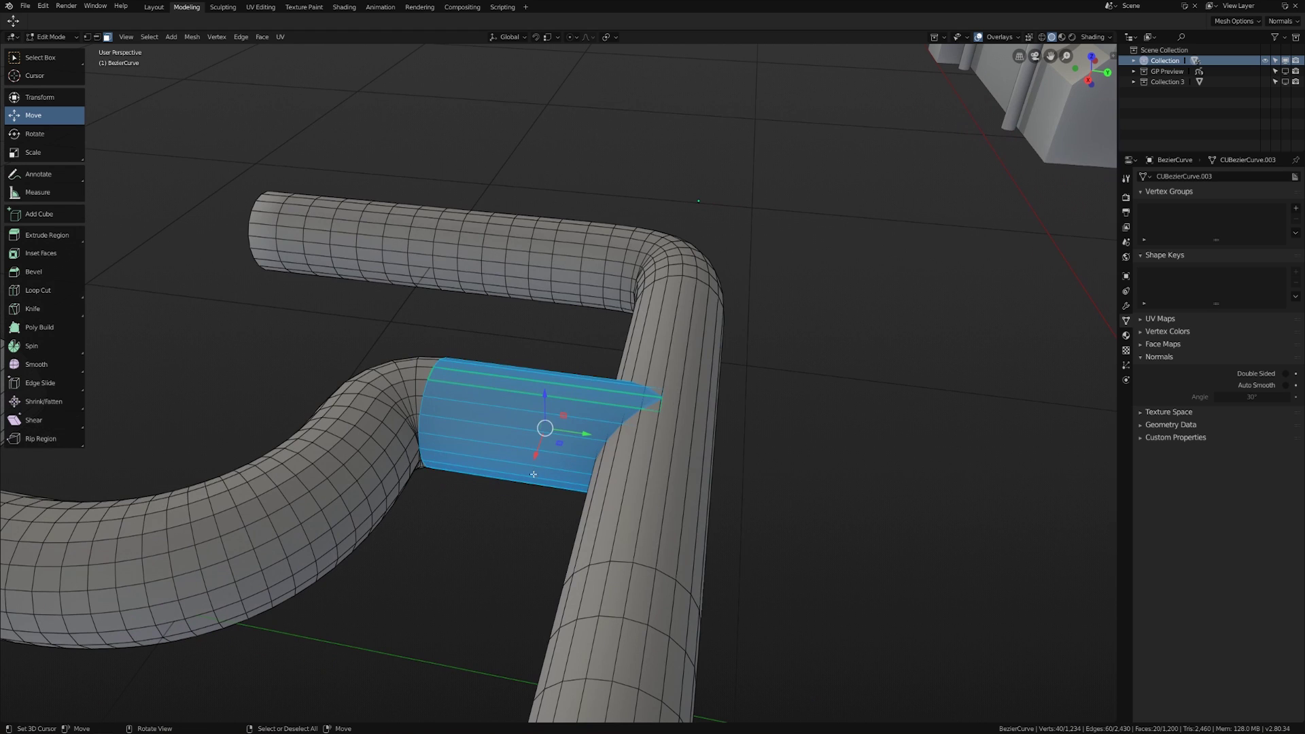
click(262, 38)
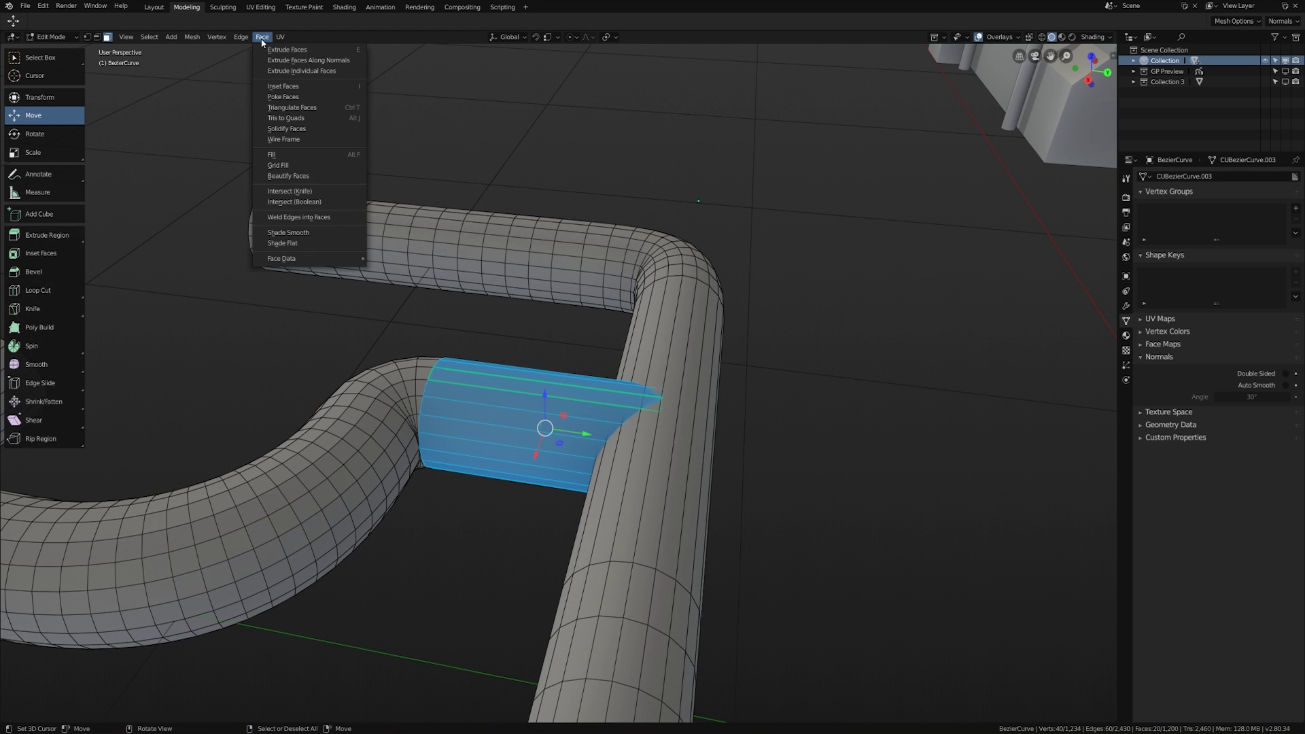
click(305, 203)
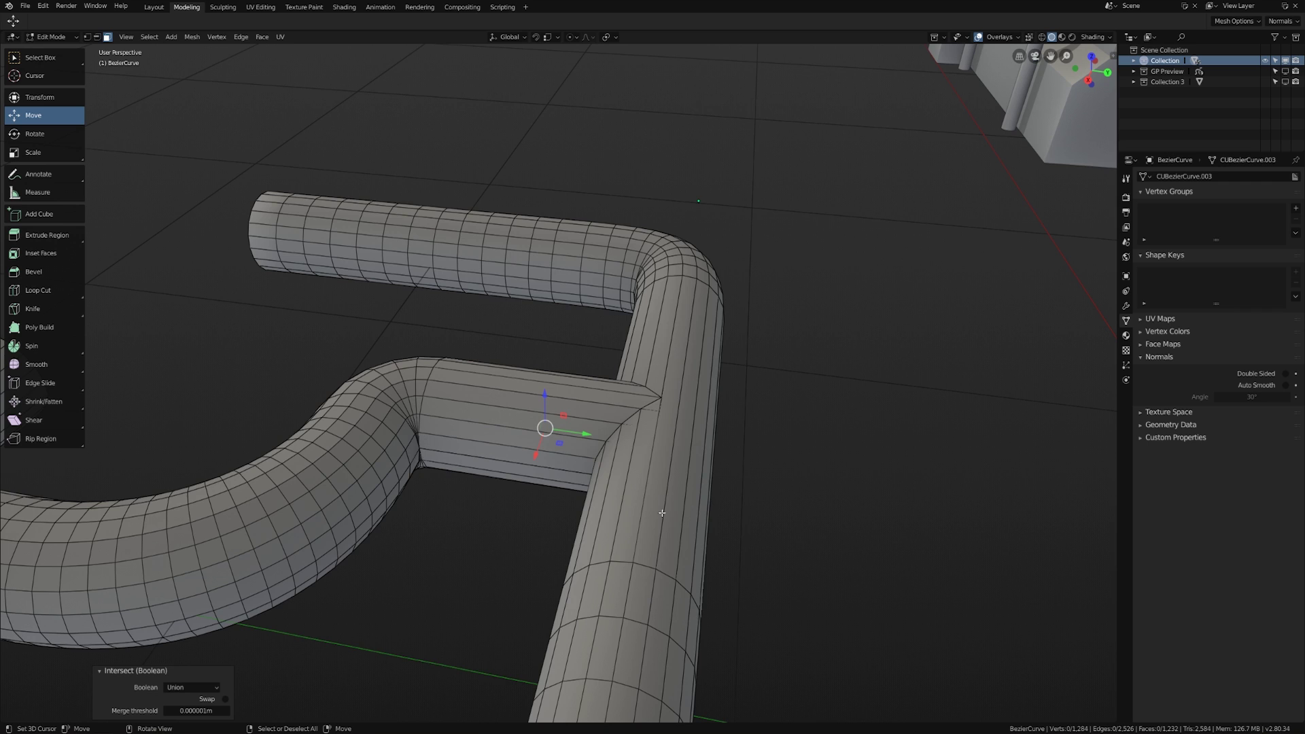
Try the Difference mode for the boolean intersection, and return it to Union.
scroll(662, 513, up, 2)
click(192, 687)
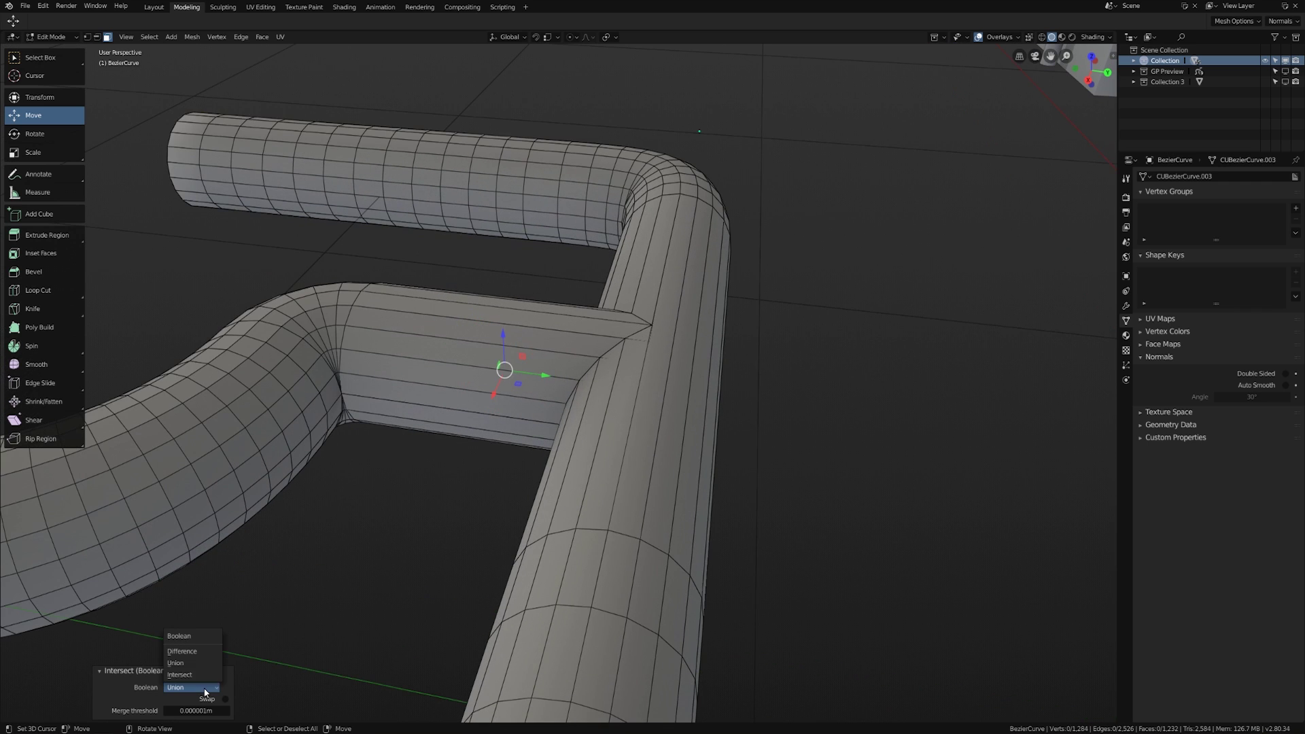
click(204, 653)
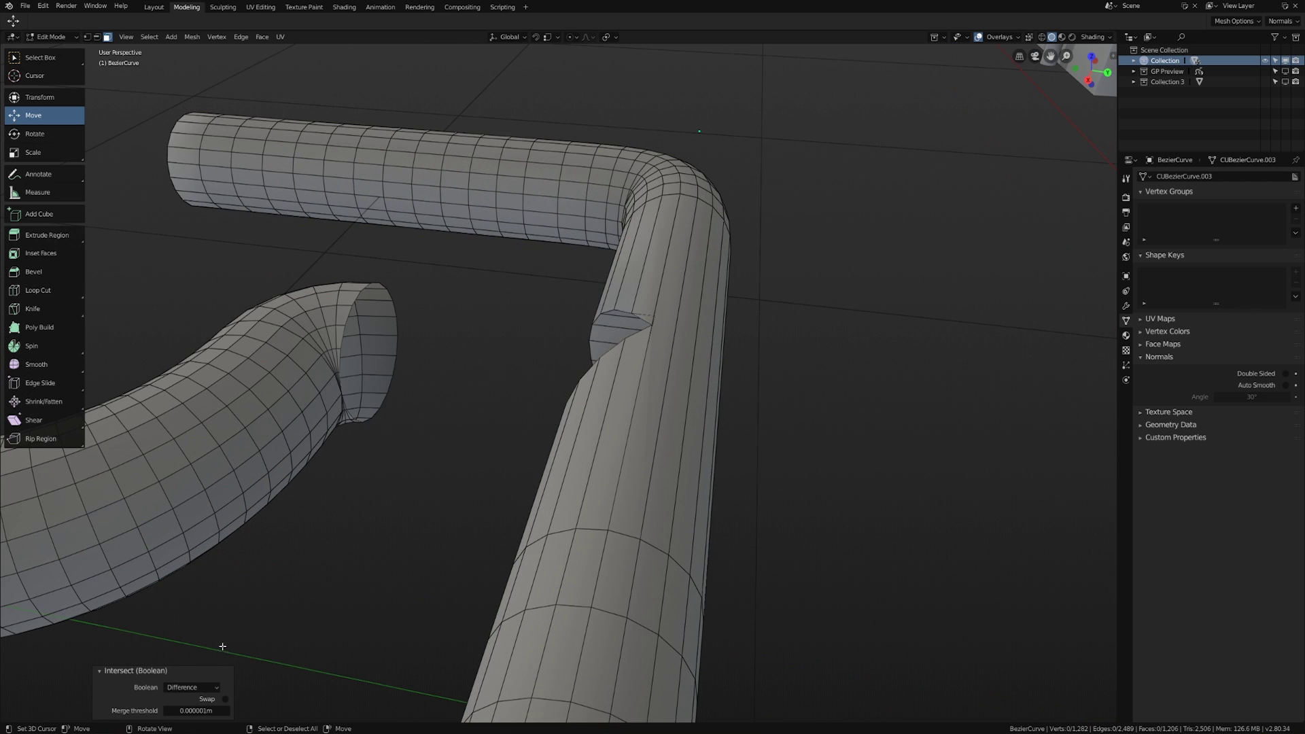
middle_drag(300, 616, 553, 500)
click(204, 687)
click(210, 670)
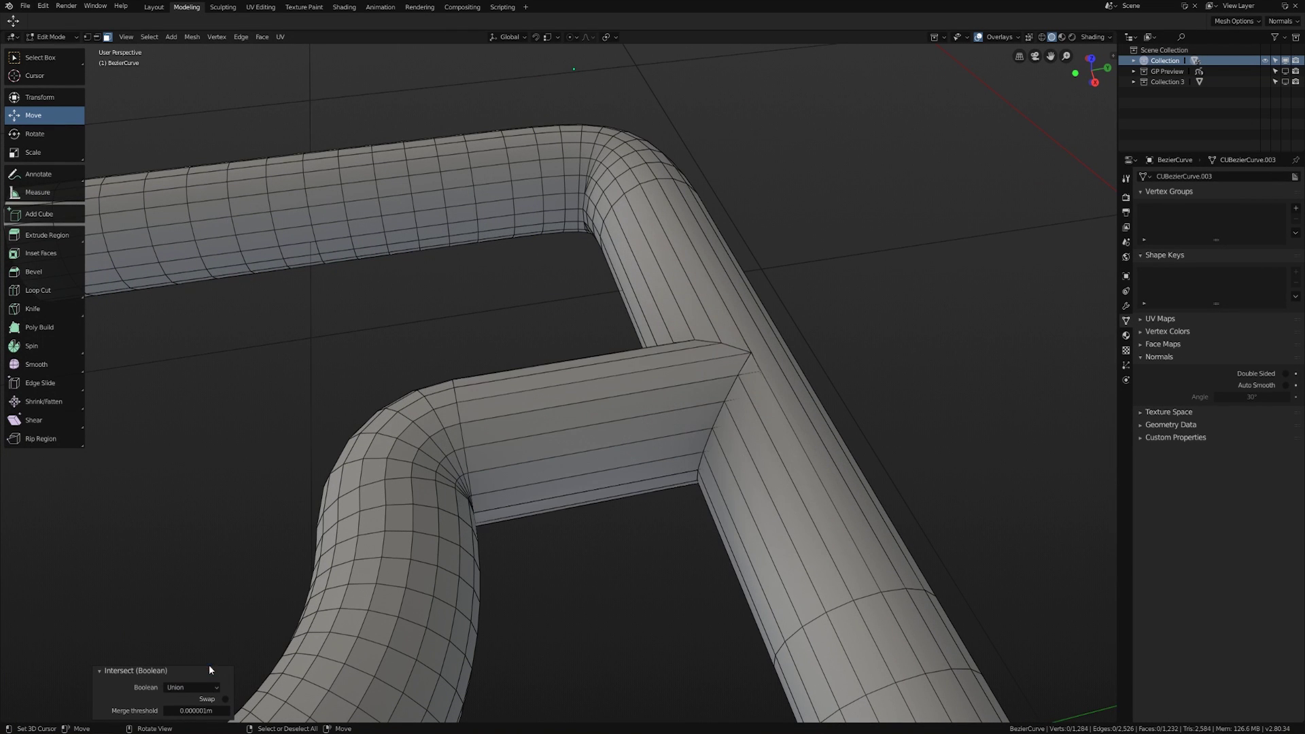
From the top view with X-ray on, select the leftover branch-end vertices inside the straight pipe and delete them.
key(KP_7)
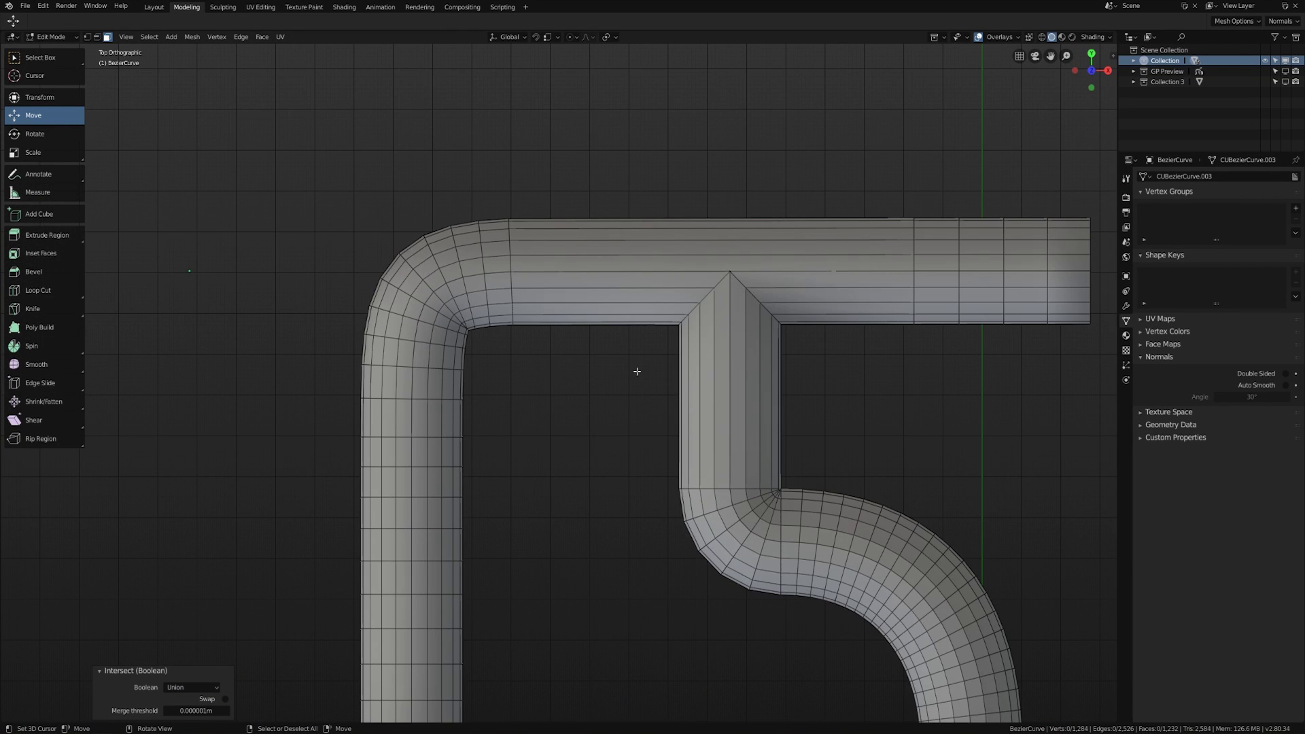
key(z)
click(625, 590)
shift+middle_drag(823, 361, 702, 440)
scroll(703, 442, up, 2)
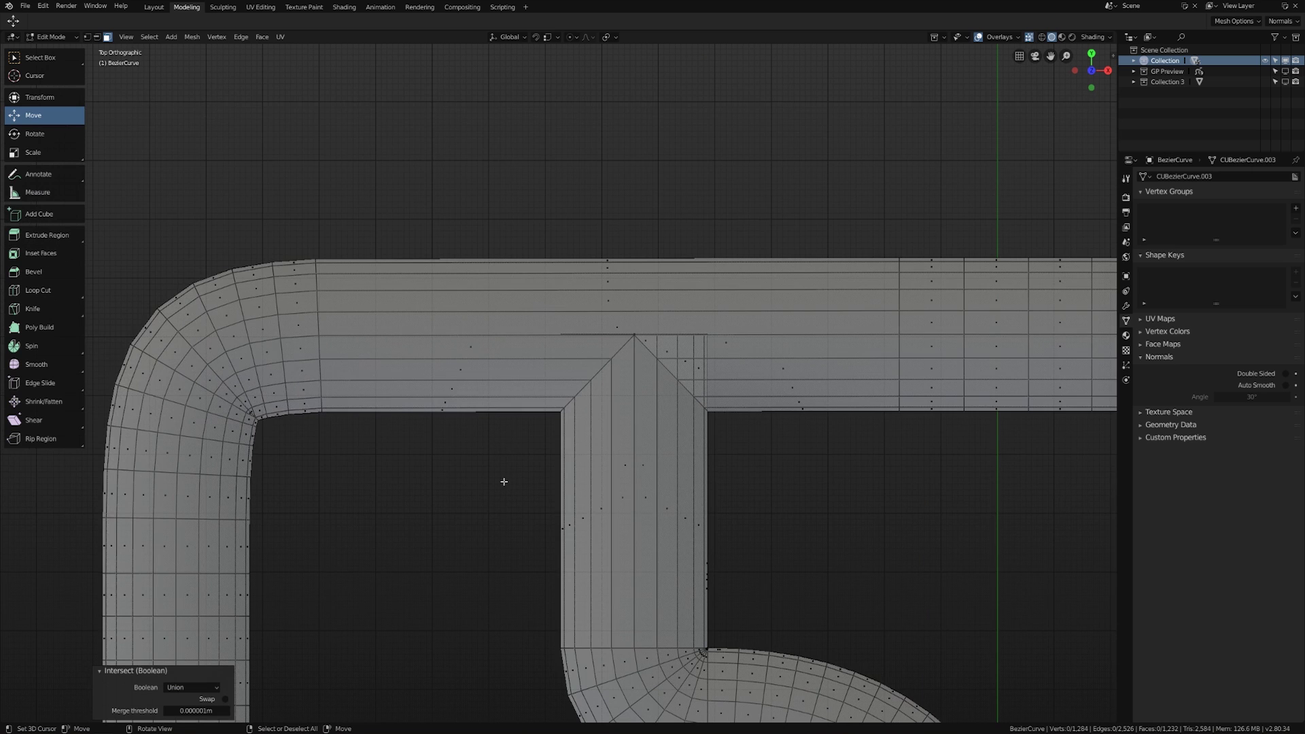
key(1)
middle_drag(609, 361, 608, 372)
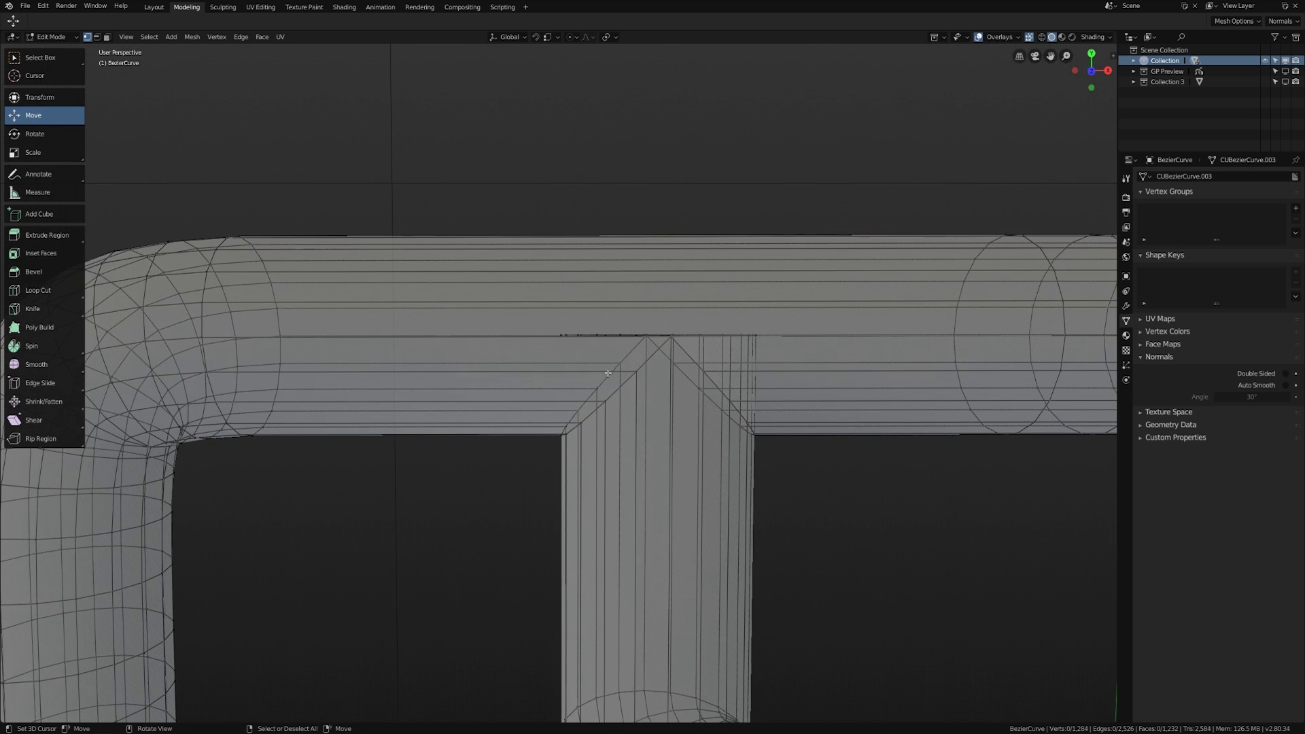
key(KP_7)
mouse_move(585, 294)
ctrl+right_down()
mouse_move(554, 294)
mouse_move(571, 352)
mouse_move(624, 343)
mouse_move(632, 314)
mouse_move(685, 365)
mouse_move(744, 384)
mouse_move(755, 314)
ctrl+right_up()
mouse_move(755, 314)
middle_down()
mouse_move(733, 381)
mouse_move(678, 362)
mouse_move(700, 380)
middle_up()
key(x)
click(678, 361)
Select the whole mesh and remove its double vertices.
key(a)
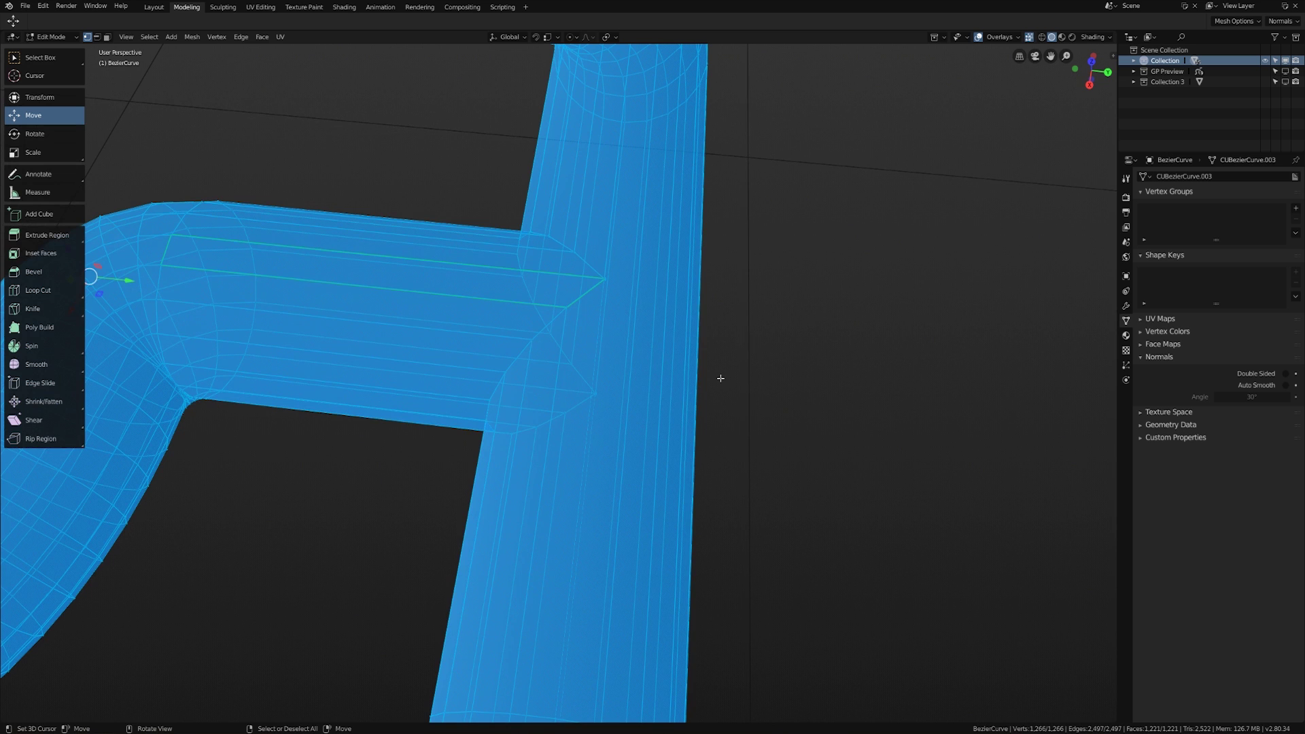
key(ctrl+v)
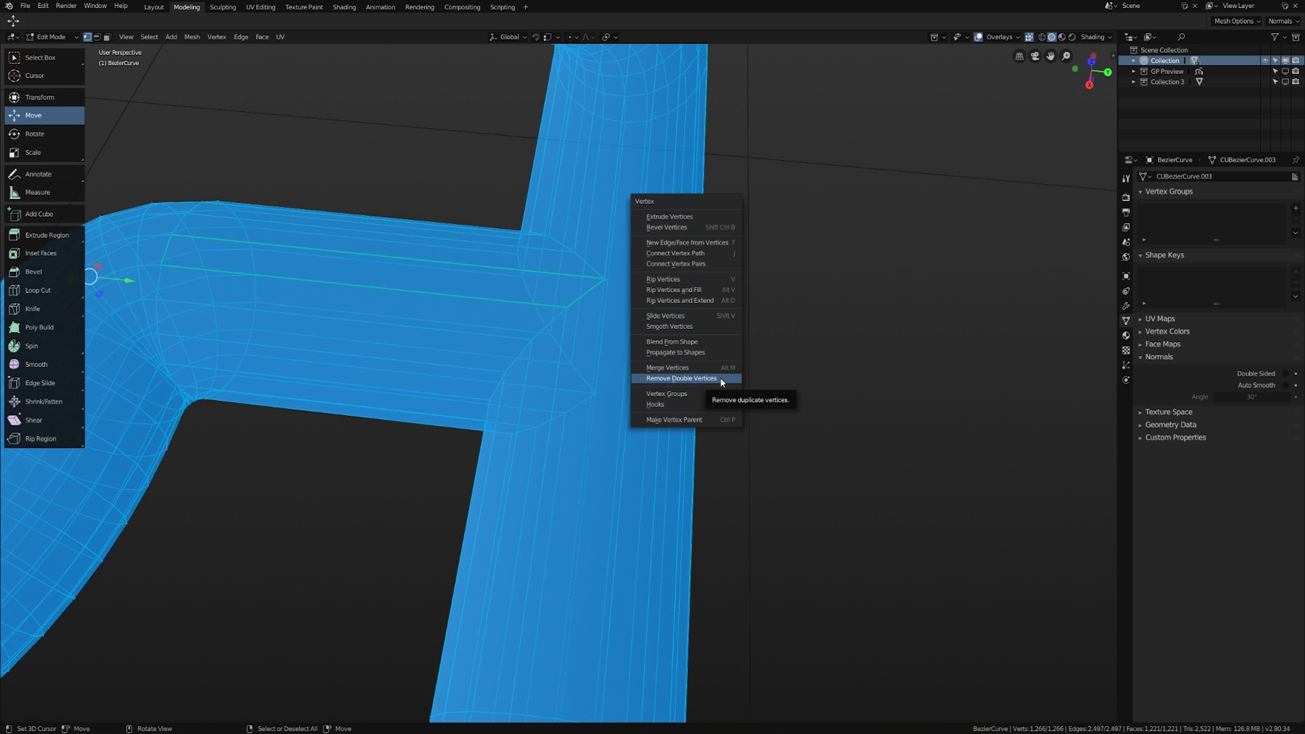
click(721, 382)
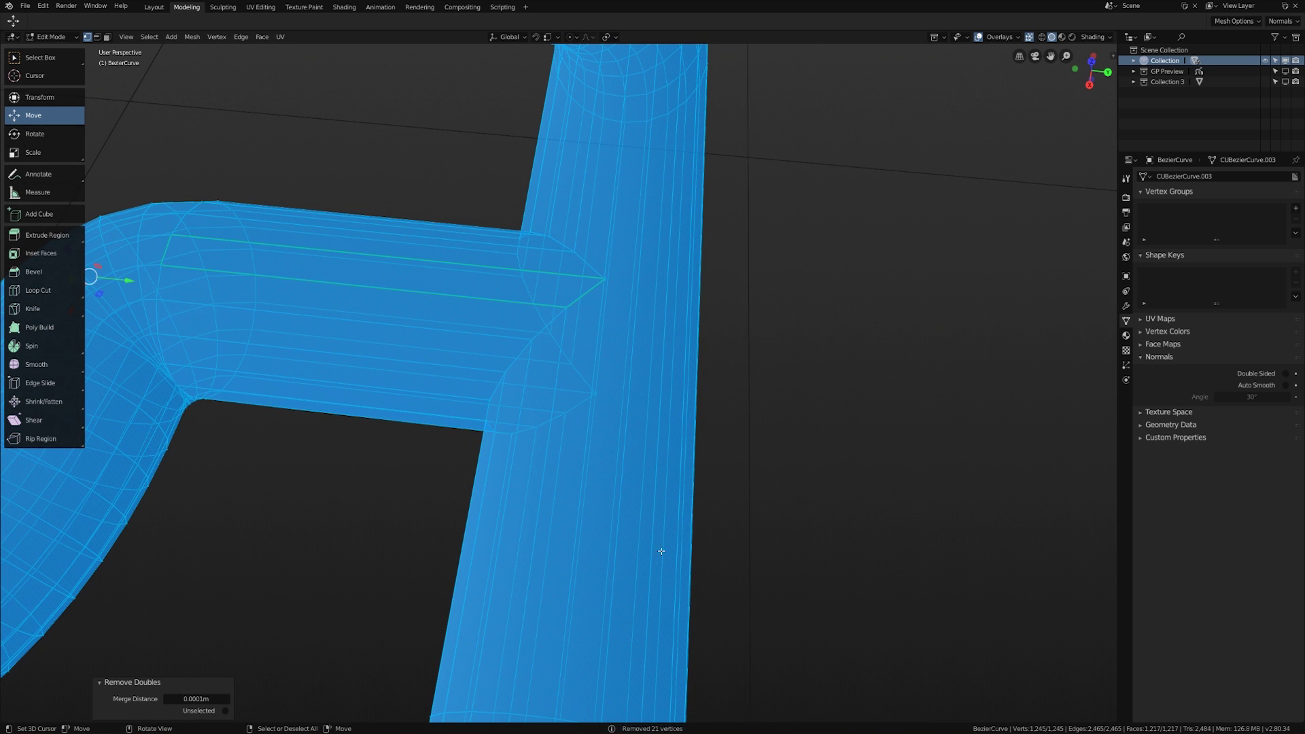
Turn X-ray off and add a loop cut around the straight pipe at the T-junction.
scroll(661, 551, down, 1)
middle_drag(692, 457, 663, 438)
shift+middle_drag(307, 273, 527, 314)
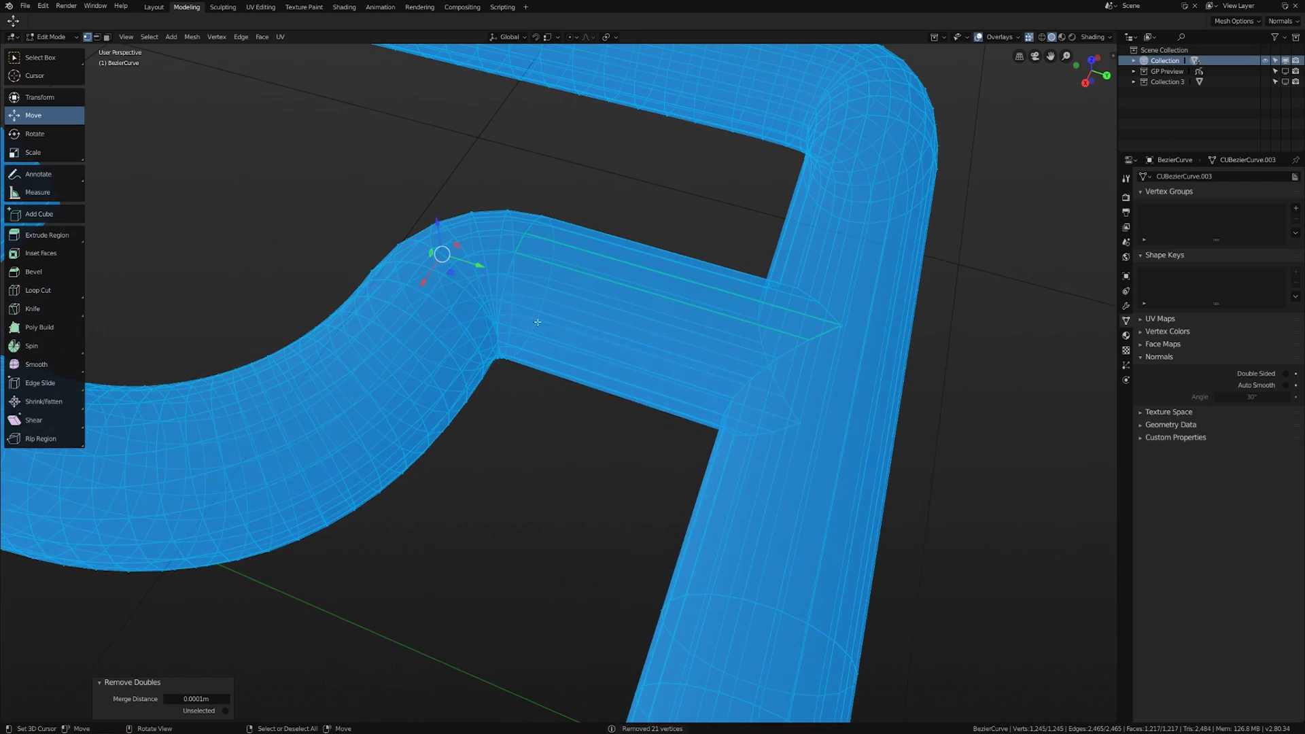
middle_drag(782, 401, 707, 419)
key(z)
click(739, 592)
shift+middle_drag(735, 500, 706, 340)
key(ctrl+r)
click(799, 327)
click(776, 342)
Slide the new cut's vertex onto the junction's tip and merge the overlapping vertices there at center.
click(638, 325)
shift+click(622, 297)
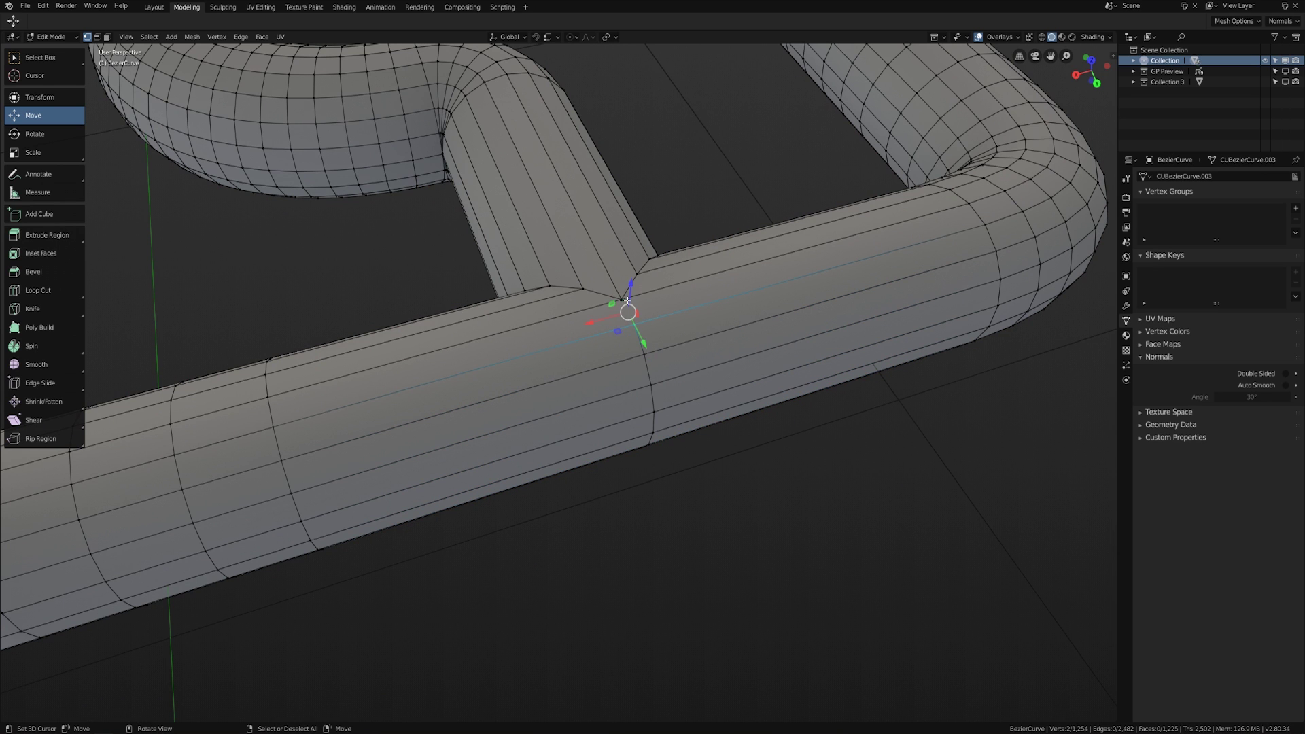
key(g)
key(g)
click(627, 300)
scroll(627, 300, up, 6)
middle_drag(649, 319, 654, 354)
key(b)
drag(654, 354, 784, 460)
key(alt+m)
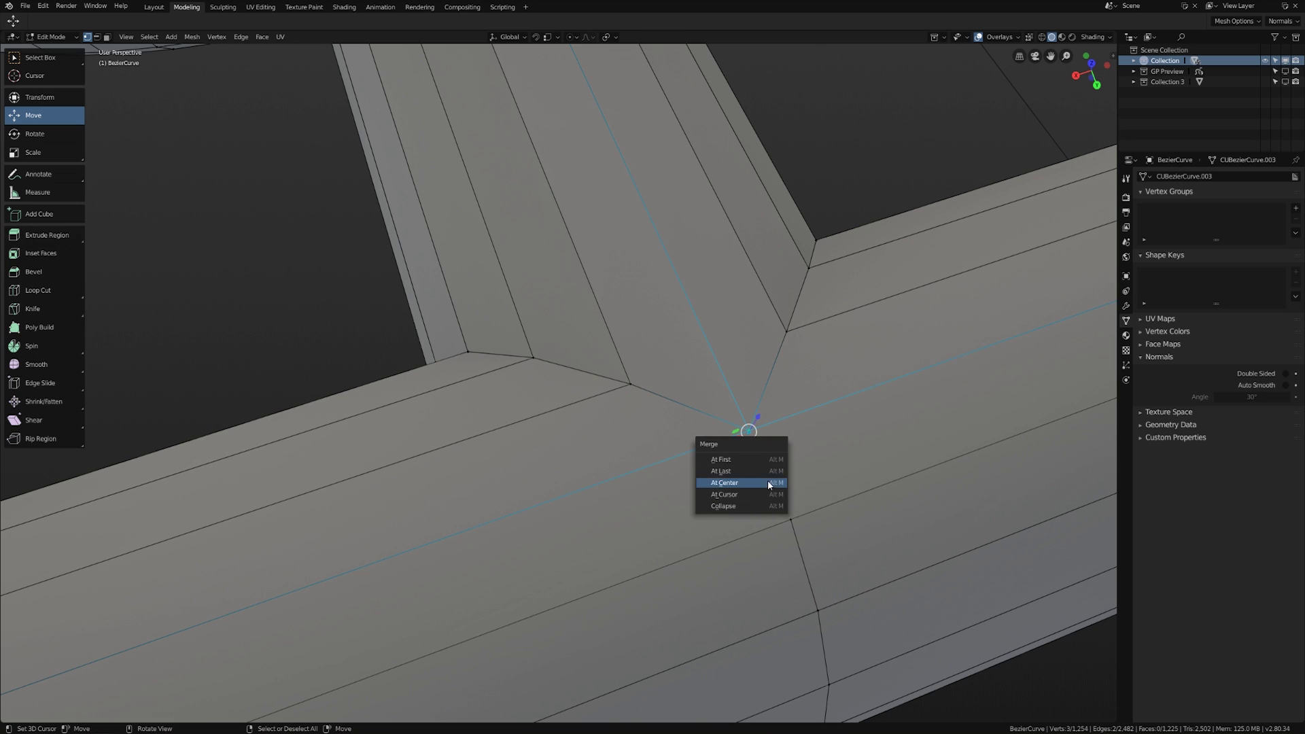
click(769, 483)
On the opposite side of the junction, select the vertices around the tip and merge them at center.
key(a)
scroll(783, 527, down, 5)
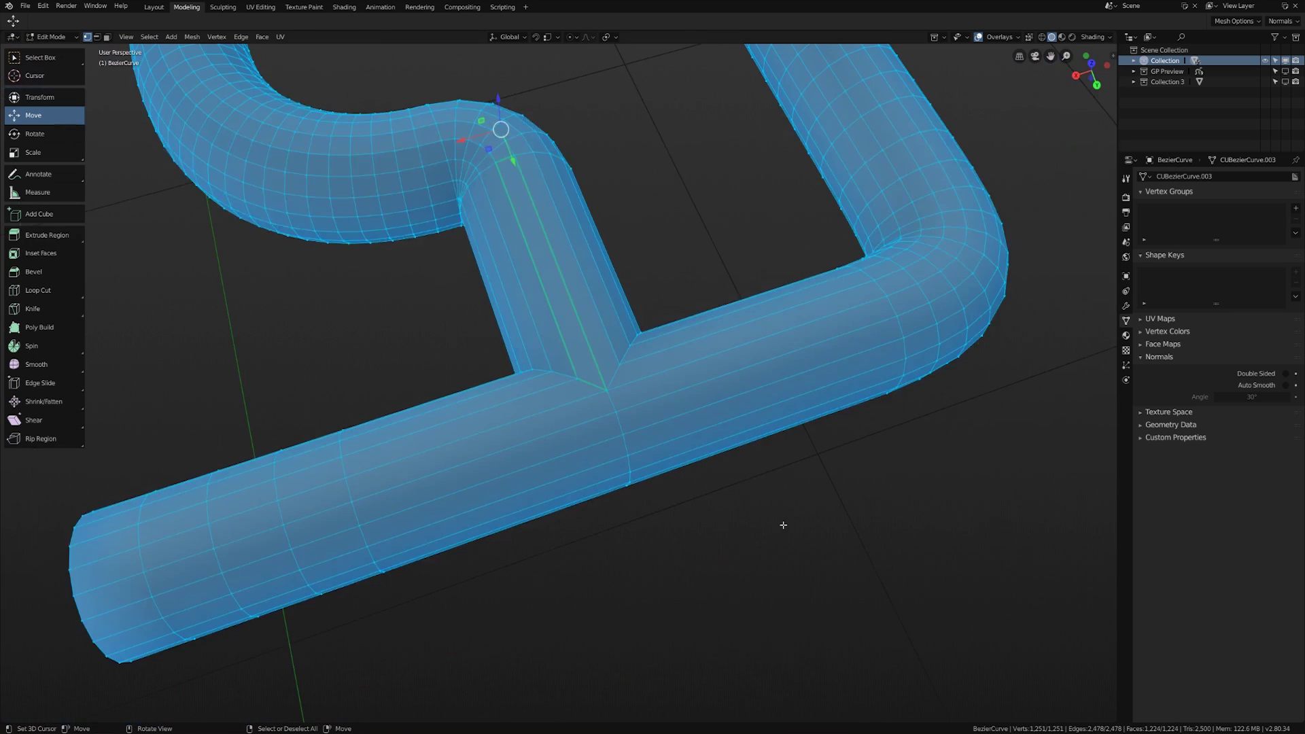
key(alt+a)
middle_drag(772, 504, 747, 327)
shift+middle_drag(746, 326, 744, 559)
scroll(573, 396, up, 7)
middle_drag(573, 396, 534, 400)
key(b)
drag(518, 396, 544, 424)
key(alt+m)
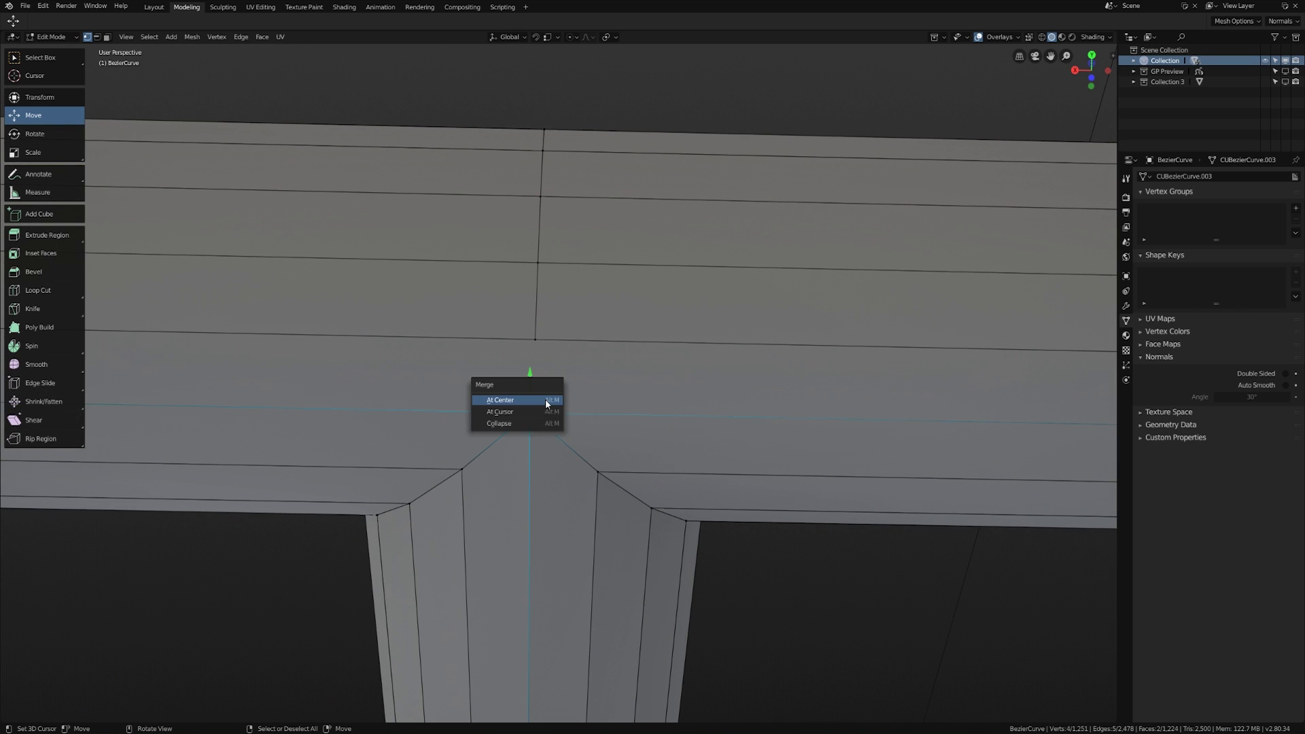
click(547, 404)
Select the edge loop along the pipe junction and bevel it with 1 segment and an offset of about 0.007 m.
key(a)
key(KP_Decimal)
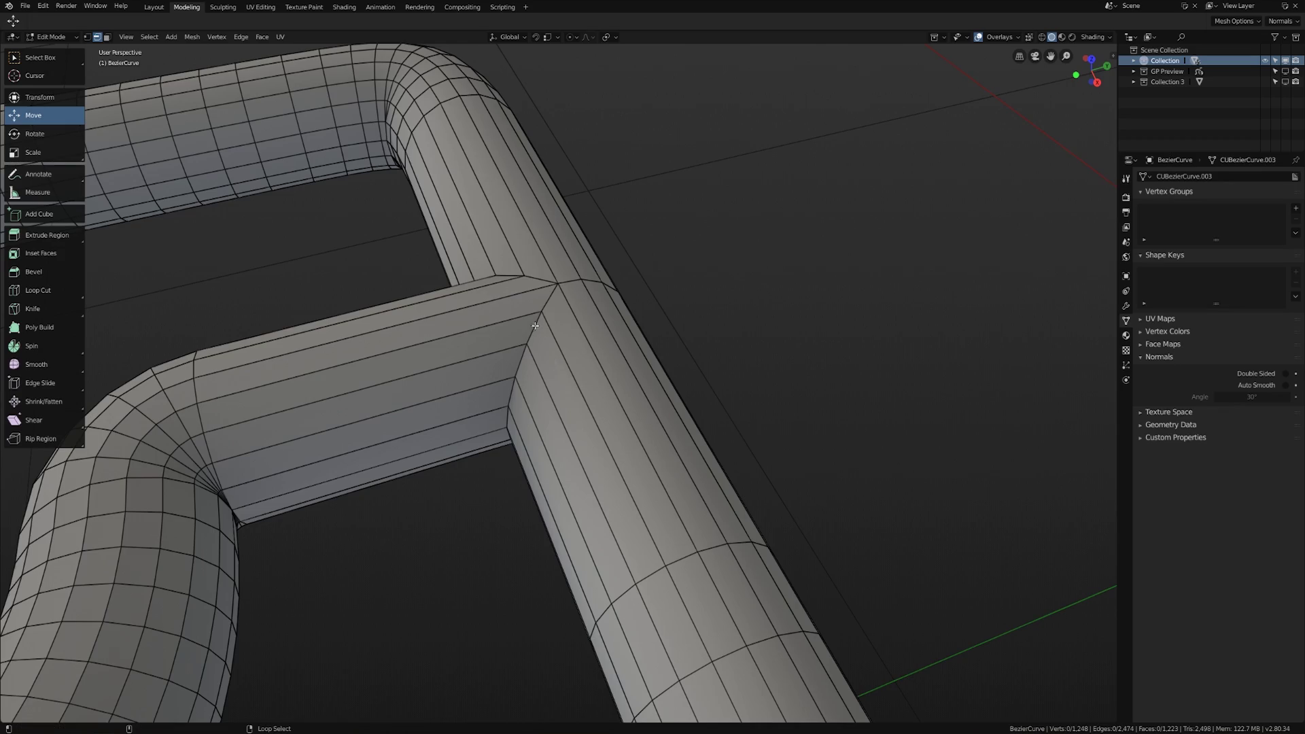
alt+click(535, 325)
middle_drag(535, 326, 689, 481)
scroll(689, 481, up, 1)
key(ctrl)
key(ctrl+b)
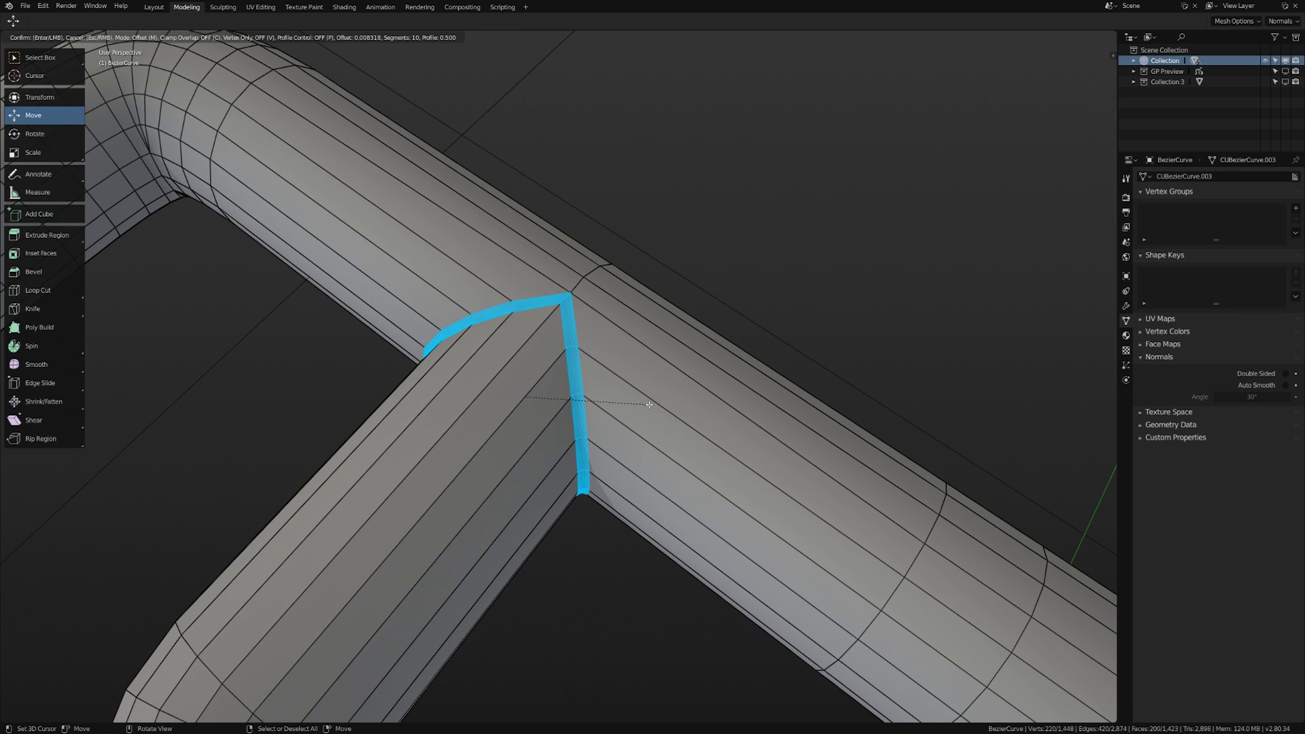
scroll(649, 402, down, 9)
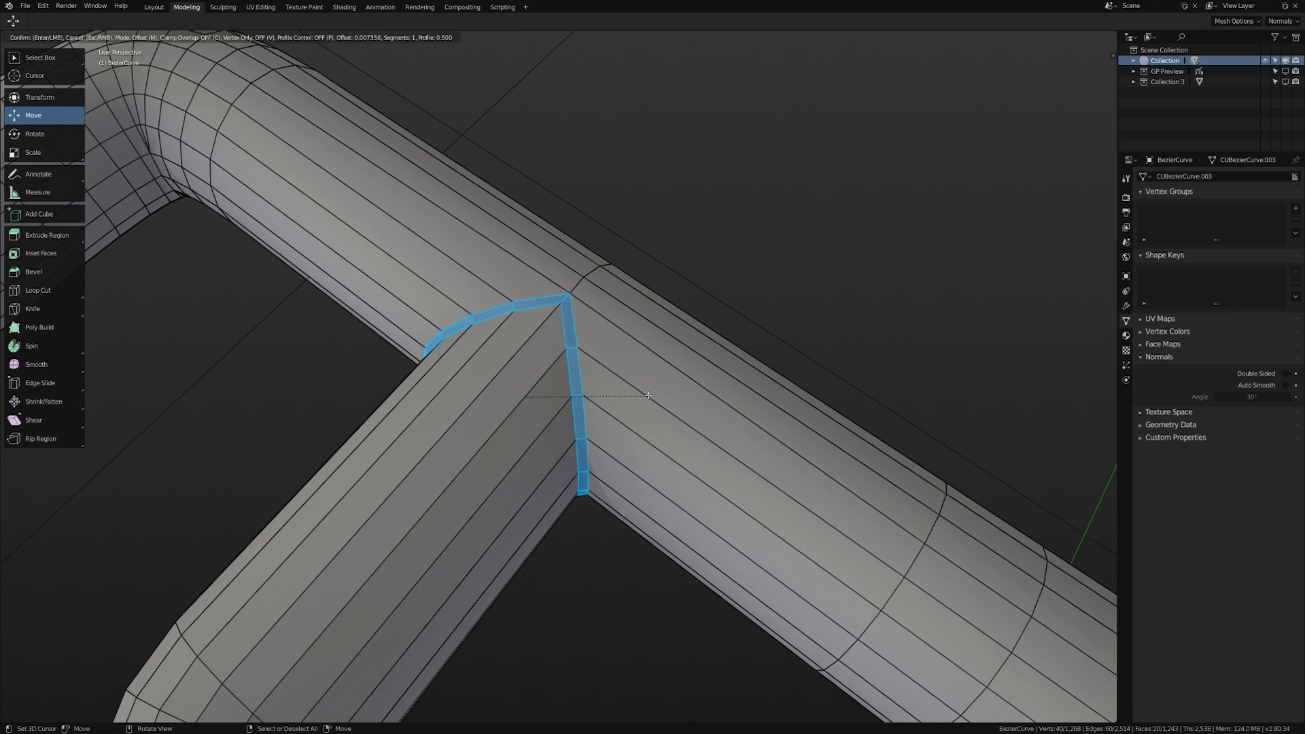
click(649, 394)
Return to Object Mode and apply smooth shading to the joined pipes.
key(Tab)
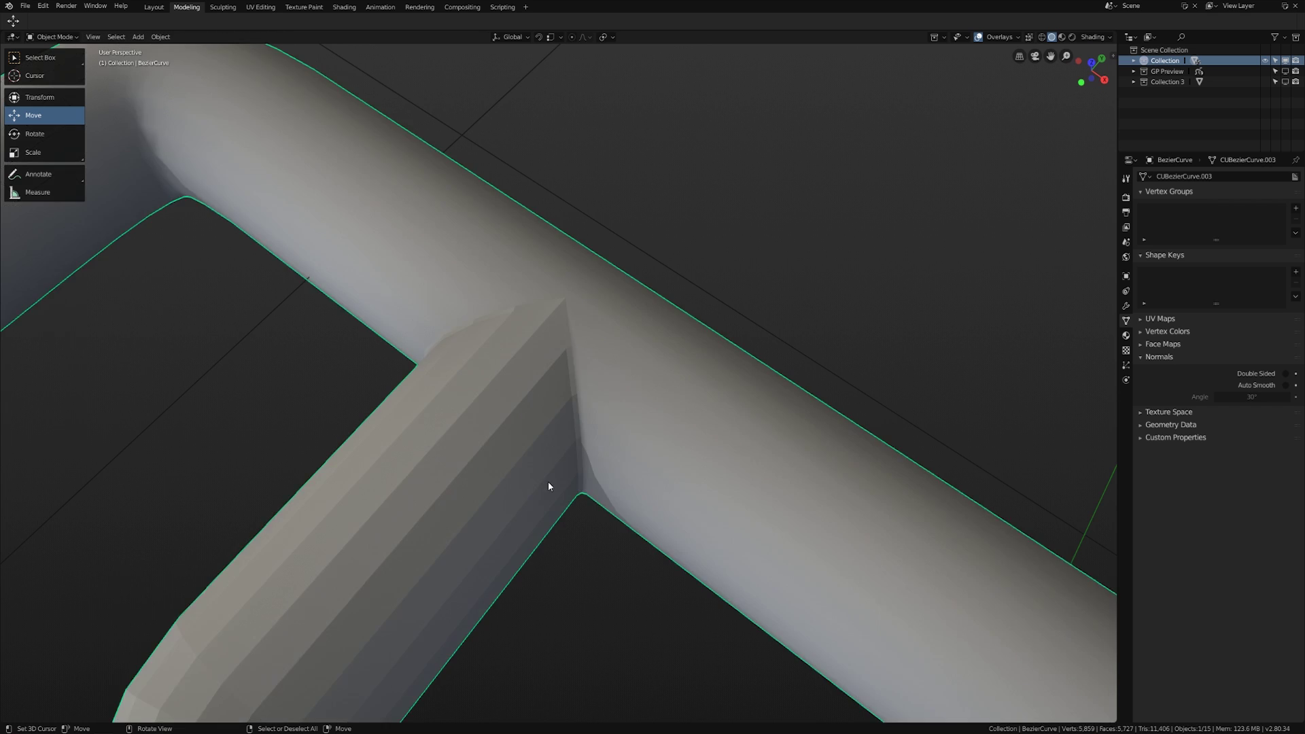
scroll(594, 493, down, 6)
mouse_move(594, 493)
middle_down()
mouse_move(624, 495)
mouse_move(574, 490)
mouse_move(631, 500)
mouse_move(763, 460)
mouse_move(740, 489)
mouse_move(760, 411)
mouse_move(723, 443)
mouse_move(717, 484)
mouse_move(740, 466)
mouse_move(837, 487)
mouse_move(860, 471)
middle_up()
right_click(609, 494)
click(609, 494)
scroll(631, 497, down, 3)
scroll(761, 412, down, 3)
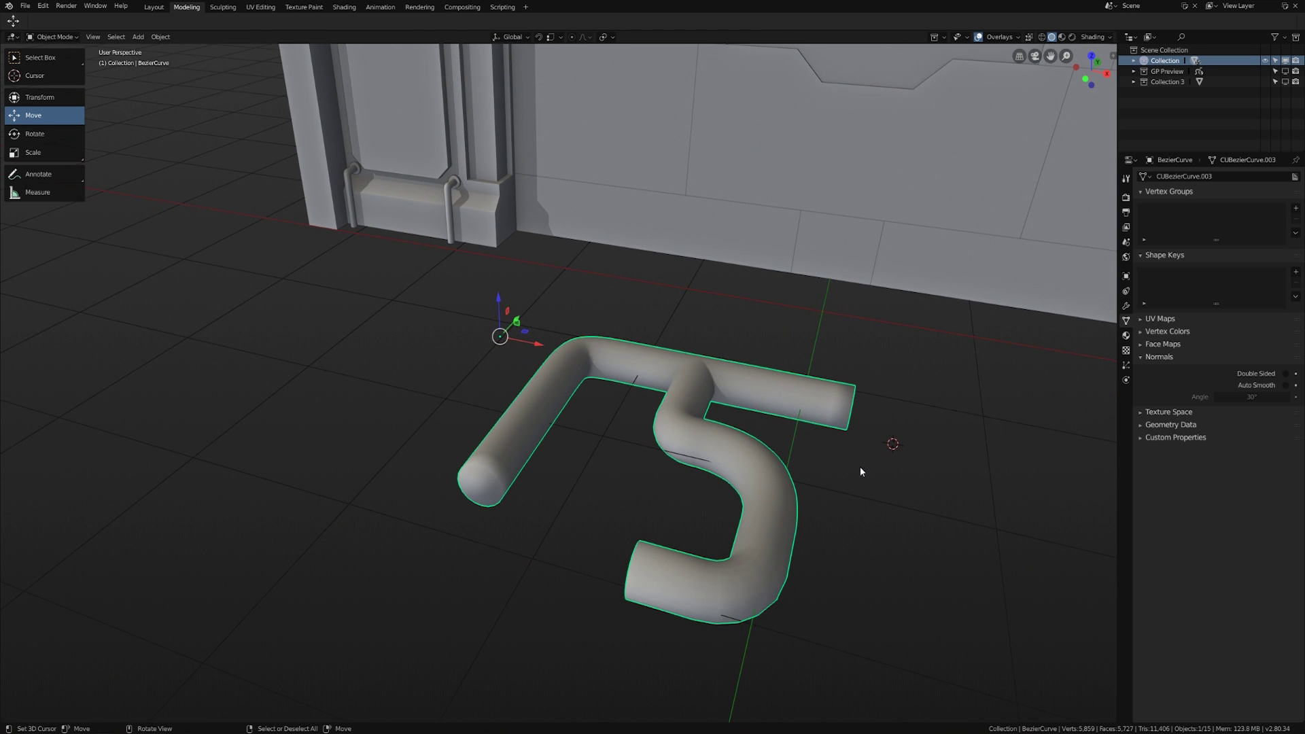
Delete the joined pipe object and bring the sci-fi wall back into view.
shift+middle_drag(860, 469, 894, 465)
key(Delete)
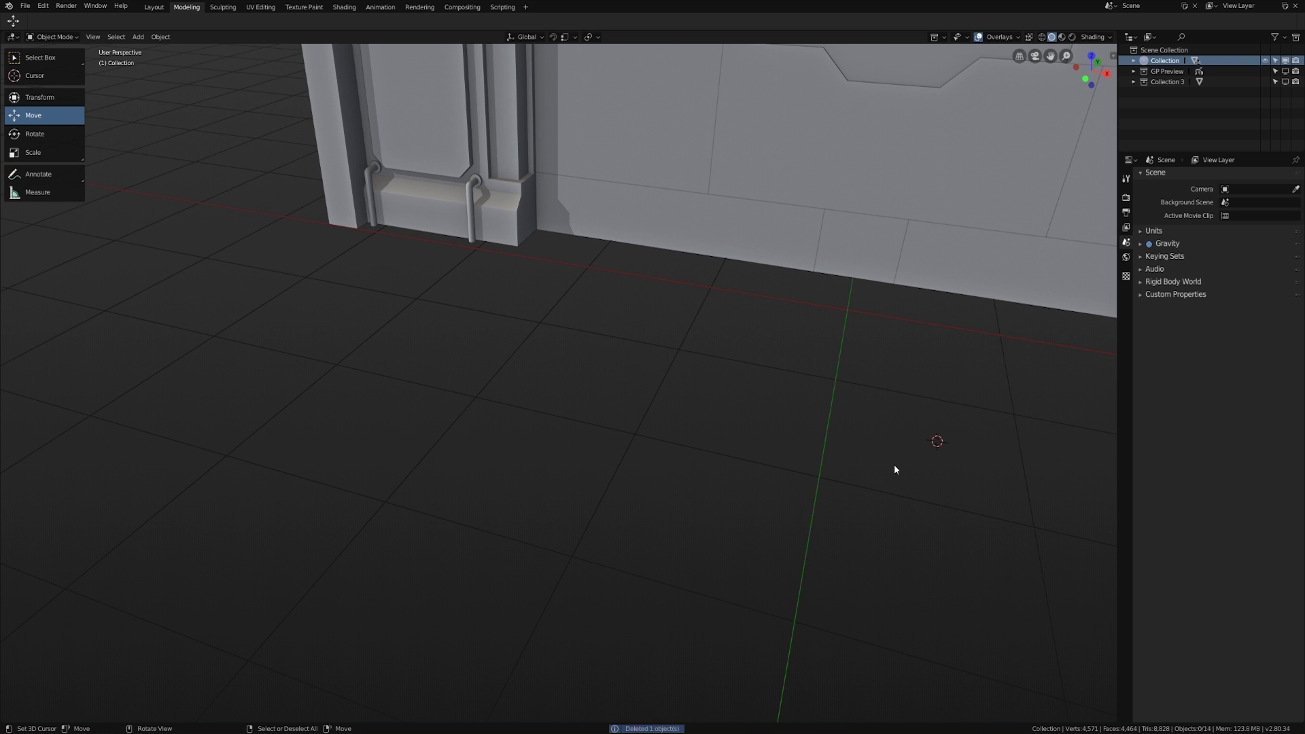
scroll(861, 519, up, 4)
shift+middle_drag(863, 491, 861, 480)
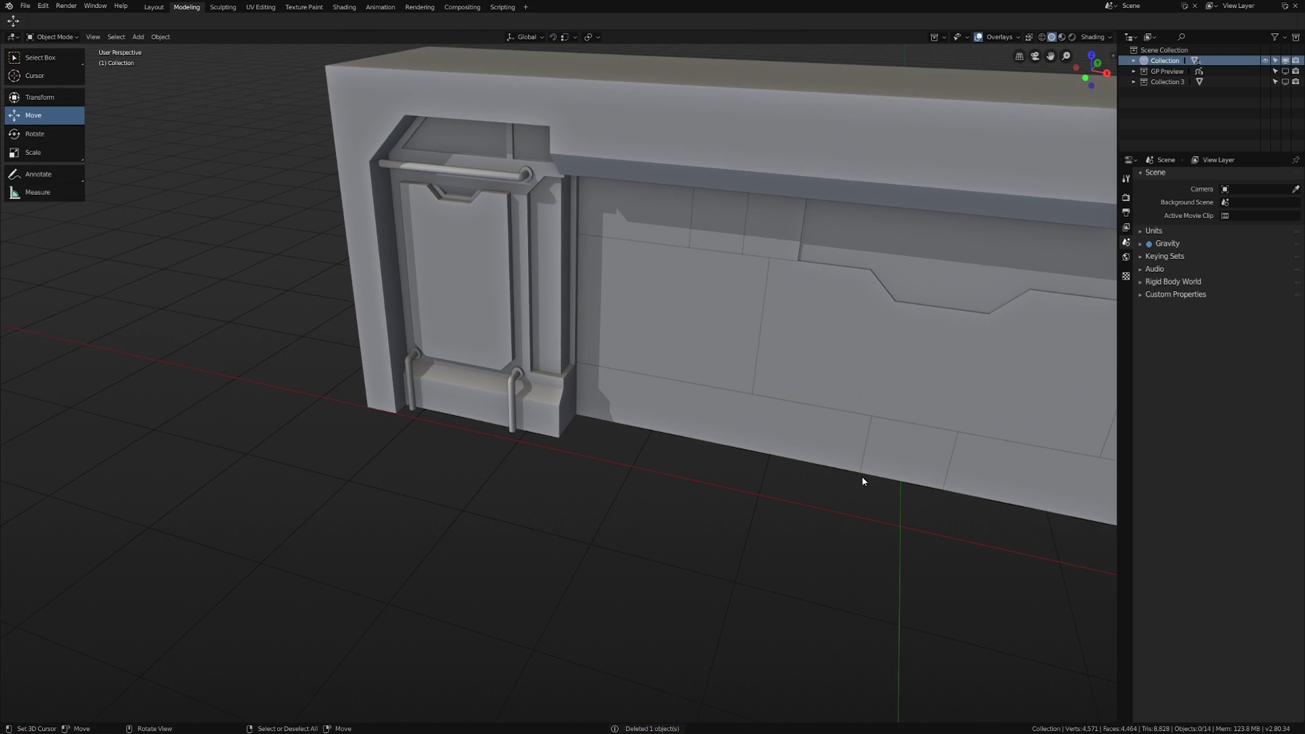